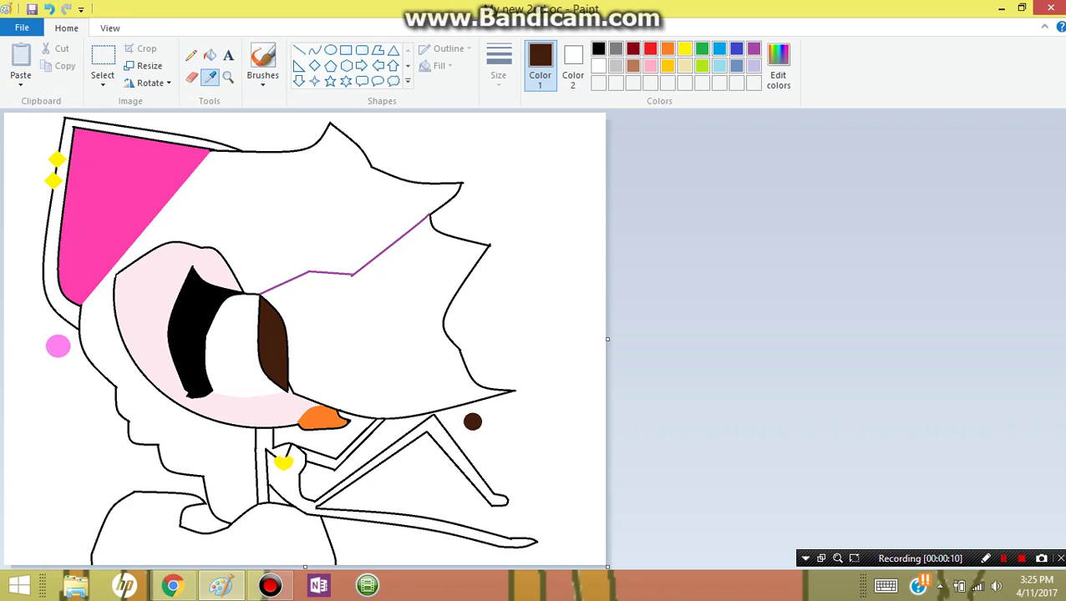
Fill the front hair section with purple sampled from its boundary line and the remaining hair with light pink sampled from the circle swatch.
{"action": "left_click", "coordinate": [353, 274]}
{"action": "left_click", "coordinate": [364, 322]}
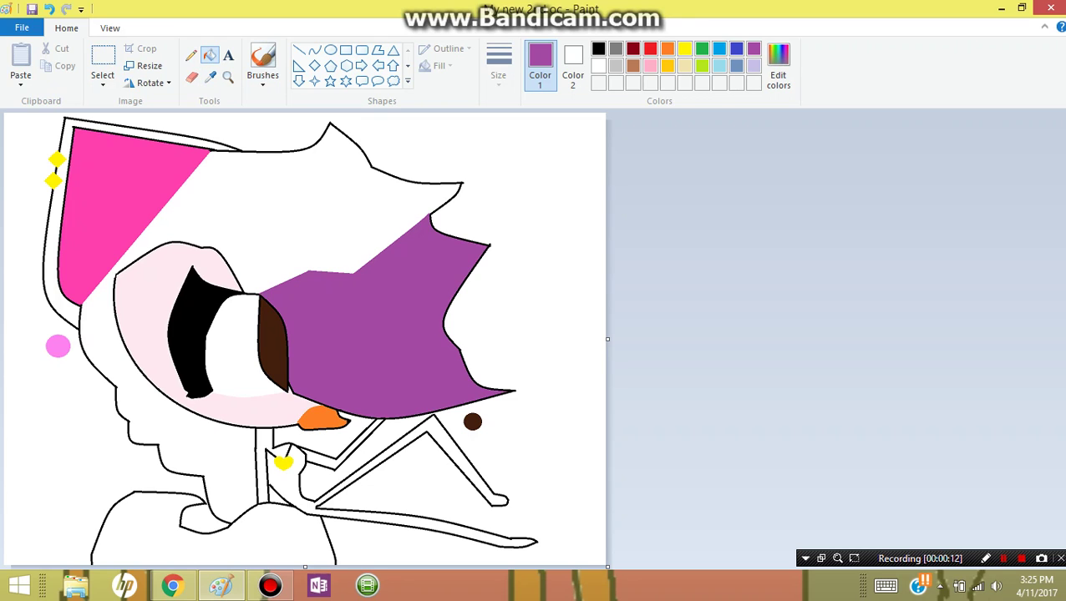
{"action": "left_click", "coordinate": [58, 345]}
{"action": "left_click", "coordinate": [234, 209]}
{"action": "left_click", "coordinate": [275, 497]}
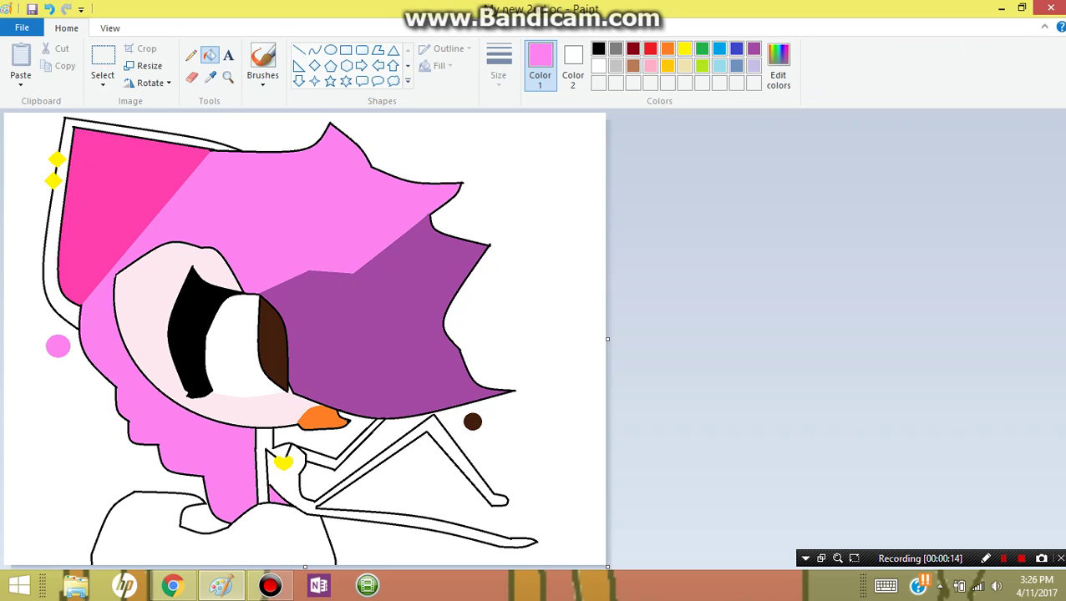
Fill the ear's rim, the body and the arms with the pale pink sampled from the face.
{"action": "left_click", "coordinate": [159, 292]}
{"action": "left_click", "coordinate": [52, 251]}
{"action": "left_click", "coordinate": [217, 544]}
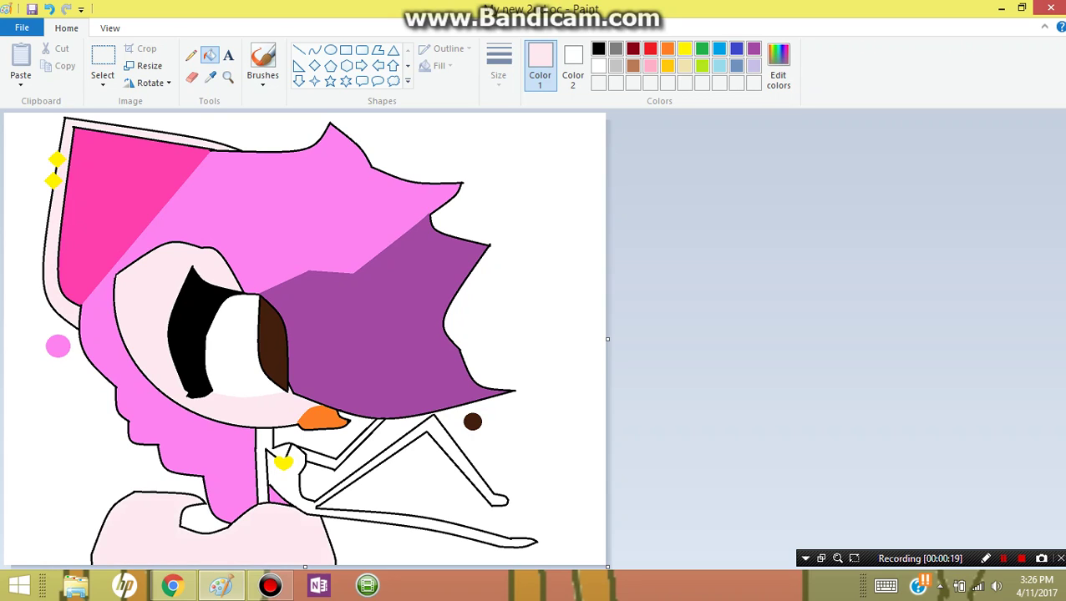
{"action": "left_click", "coordinate": [361, 456]}
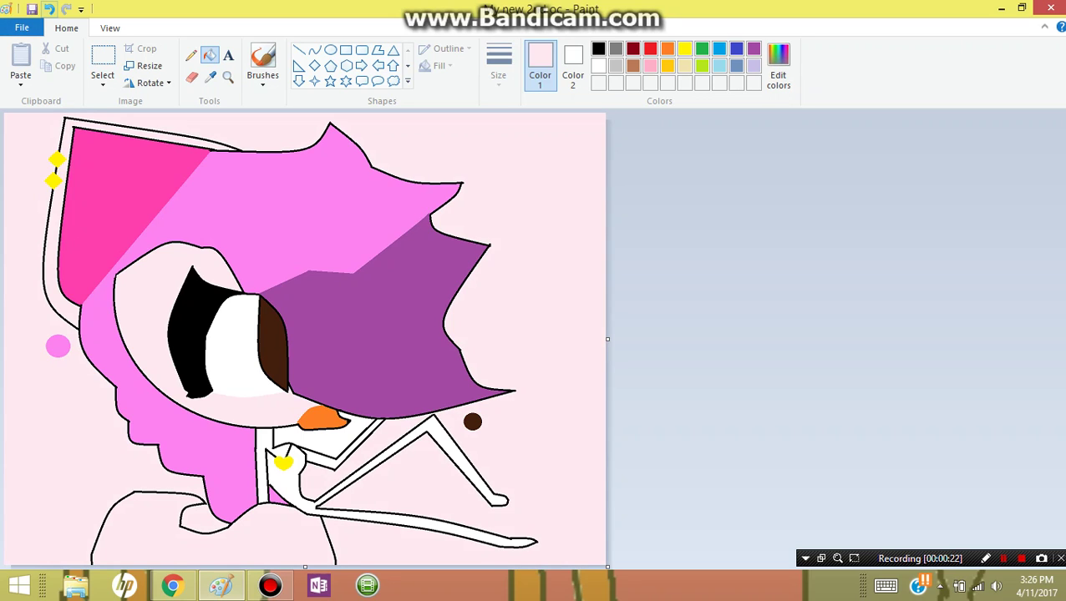
{"action": "key", "text": "ctrl+z"}
{"action": "left_click", "coordinate": [287, 482]}
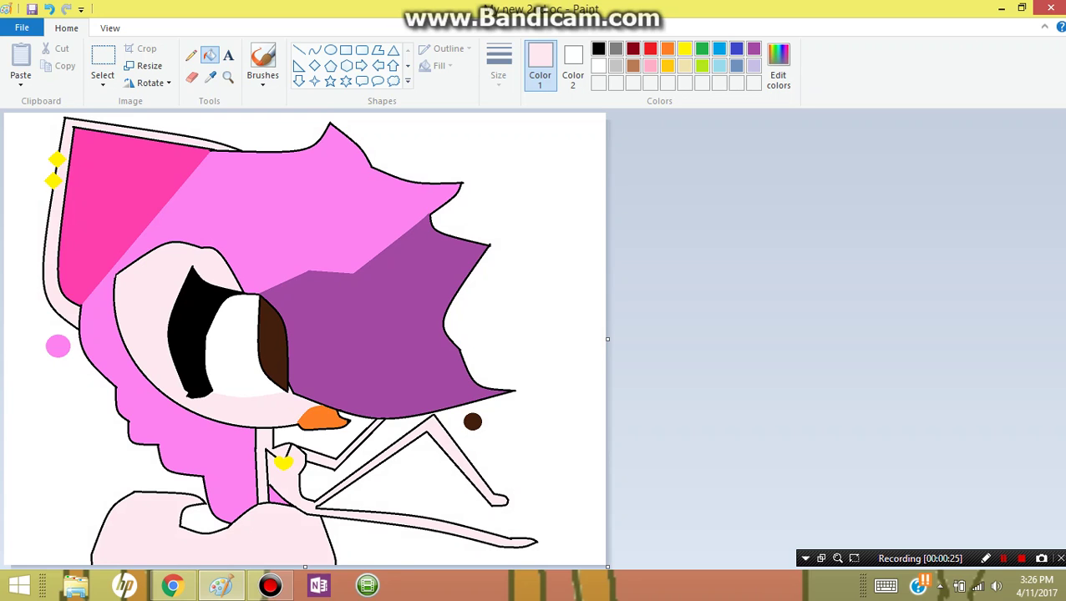
Switch to Pixlr Editor in Chrome and open the image "My new 2nd oc" from the Pictures folder.
{"action": "left_click", "coordinate": [103, 60]}
{"action": "left_click", "coordinate": [173, 586]}
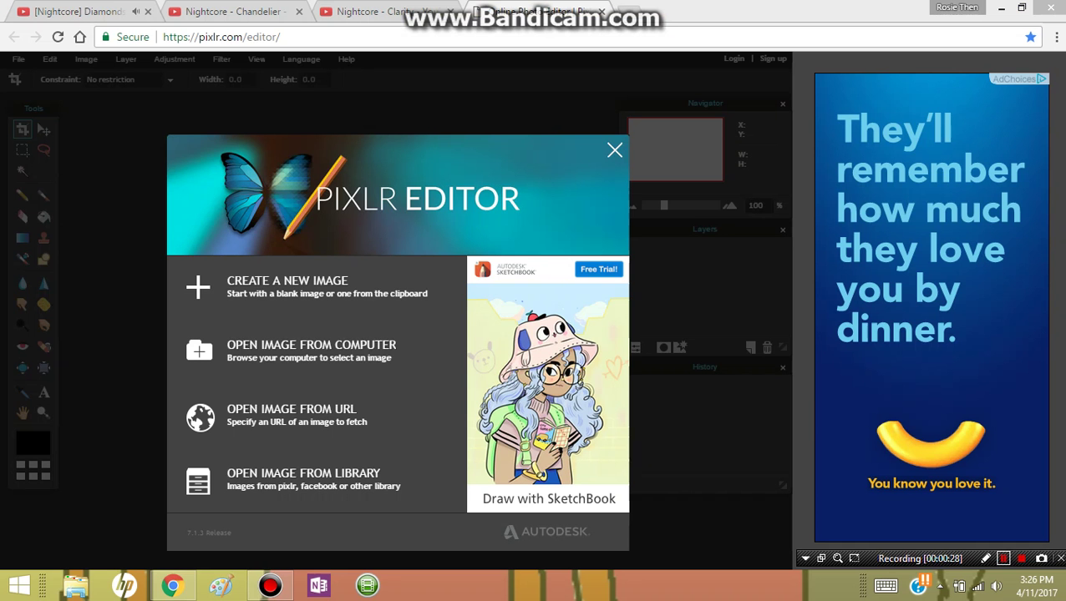
{"action": "left_click", "coordinate": [314, 351]}
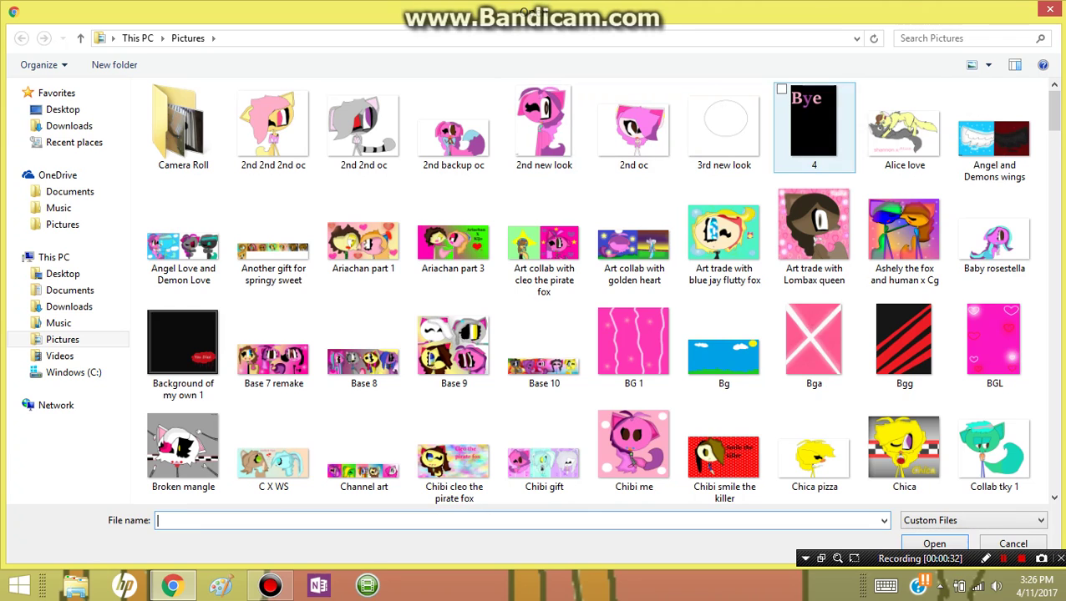
{"action": "left_click", "coordinate": [961, 39]}
{"action": "type", "text": "My new"}
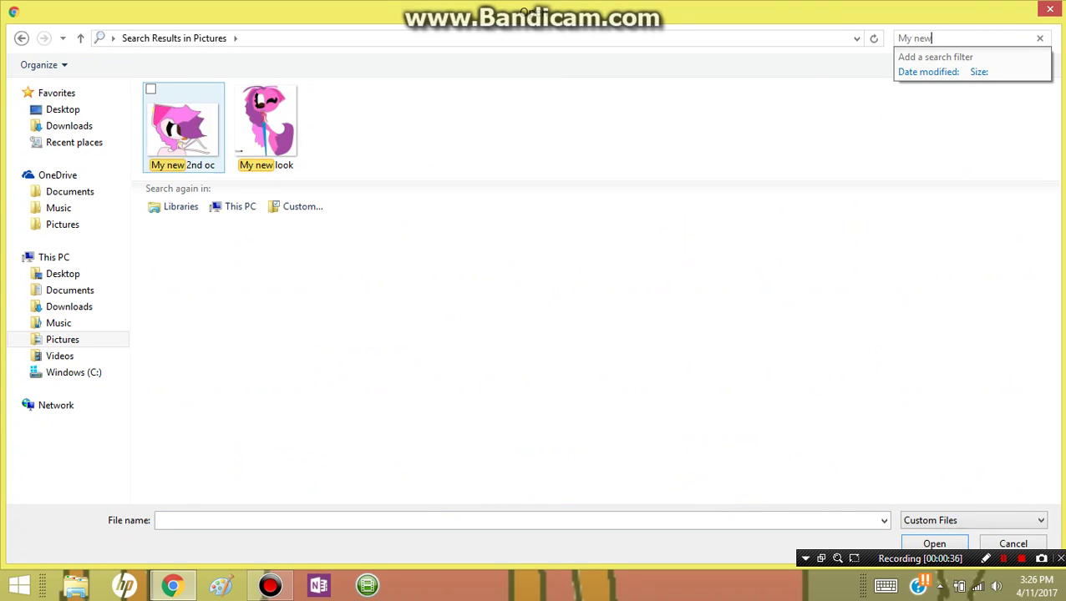
{"action": "double_click", "coordinate": [183, 127]}
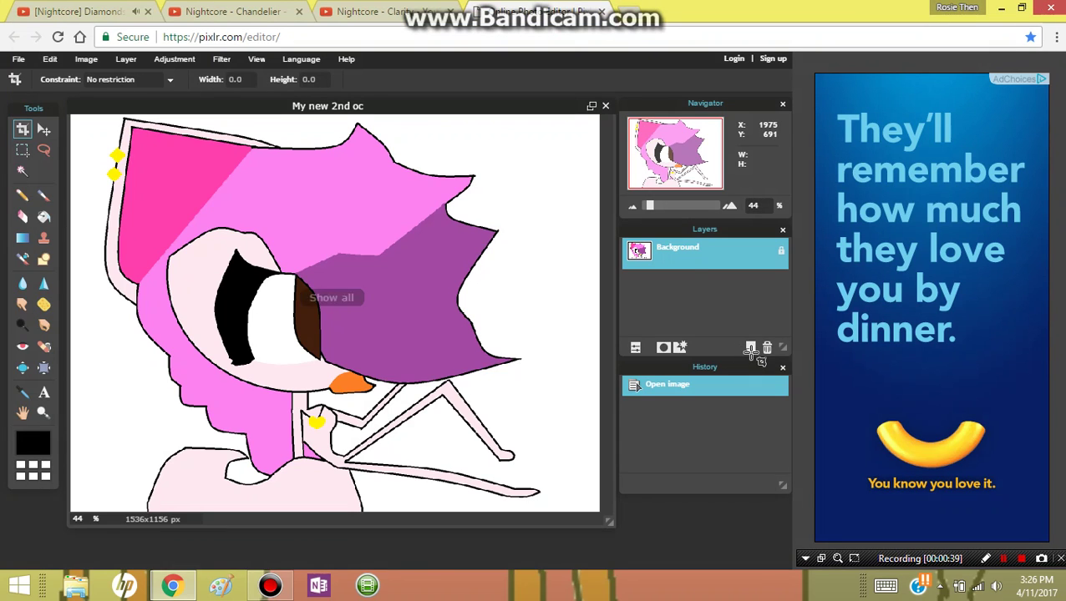
Add a new layer above the drawing and select the pale face area on the Background layer with the Wand tool.
{"action": "left_click", "coordinate": [751, 347]}
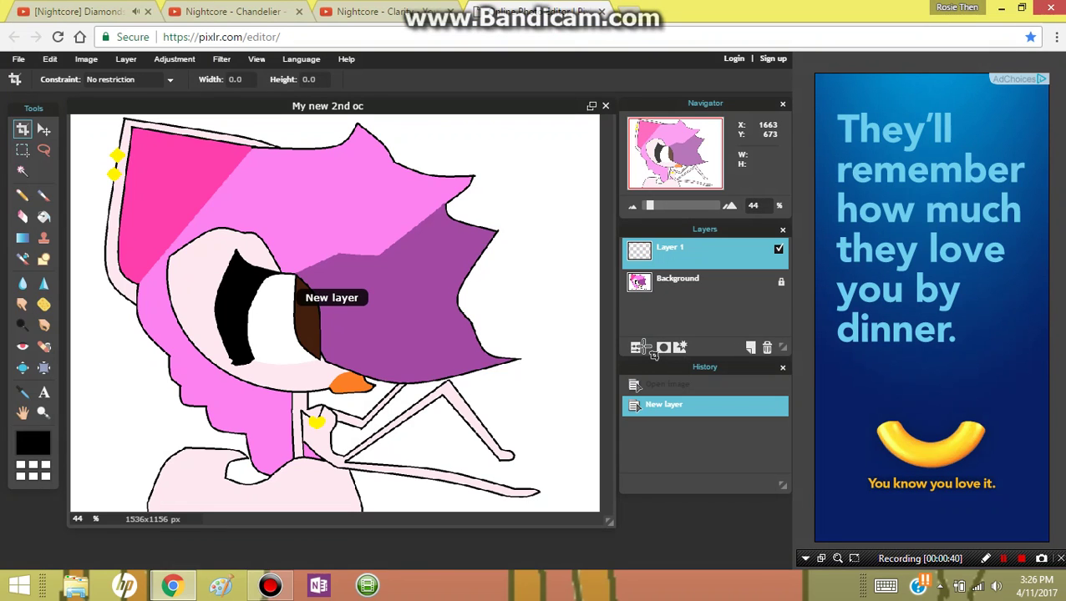
{"action": "left_click", "coordinate": [644, 349]}
{"action": "left_click", "coordinate": [690, 281]}
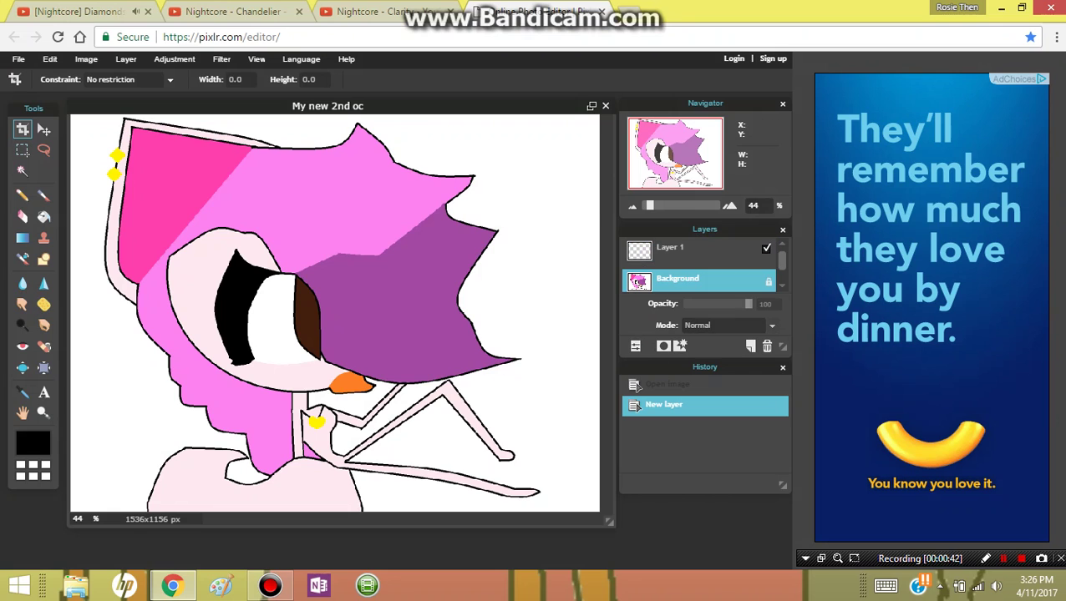
{"action": "left_click", "coordinate": [22, 170]}
{"action": "left_click", "coordinate": [208, 257]}
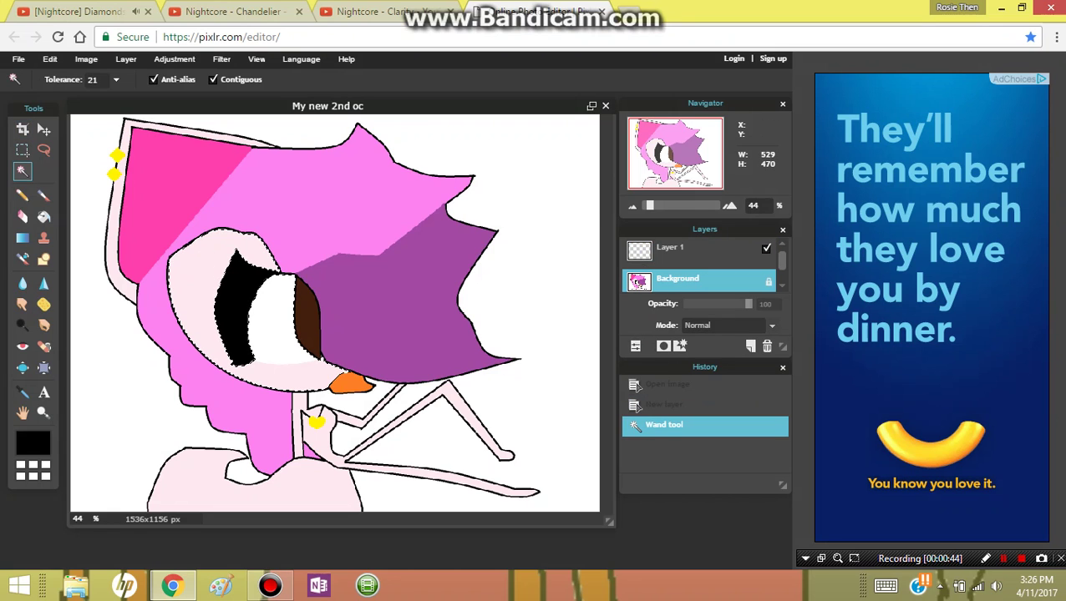
Make Layer 1 active, sample the face's pale pink and darken the paint colour to greyish pink a39097.
{"action": "left_click", "coordinate": [690, 252]}
{"action": "left_click", "coordinate": [22, 392]}
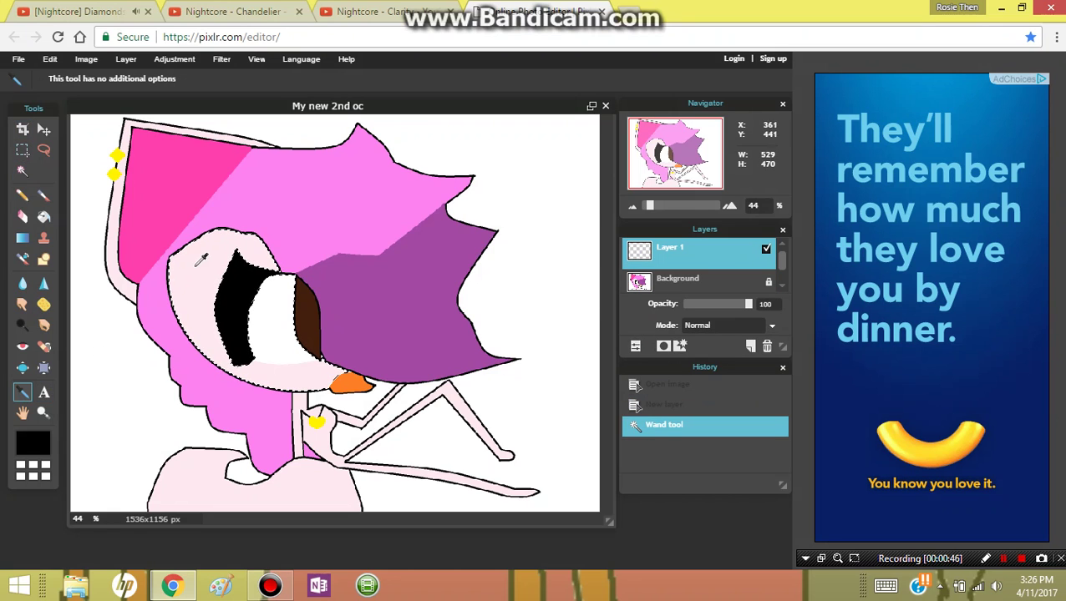
{"action": "left_click", "coordinate": [201, 256]}
{"action": "left_click", "coordinate": [33, 442]}
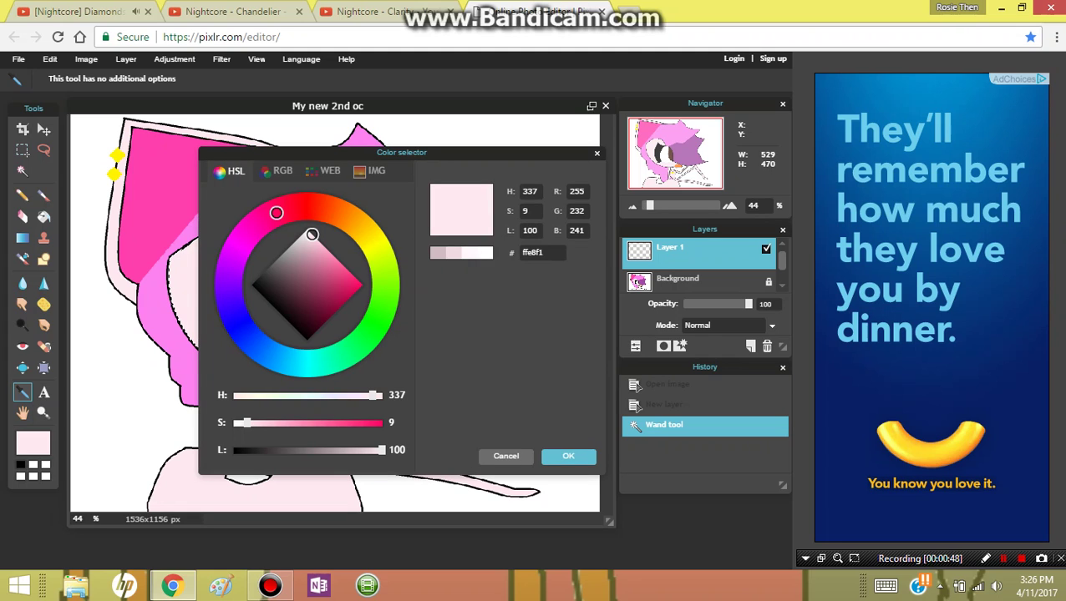
{"action": "left_click_drag", "start_coordinate": [311, 235], "coordinate": [293, 256]}
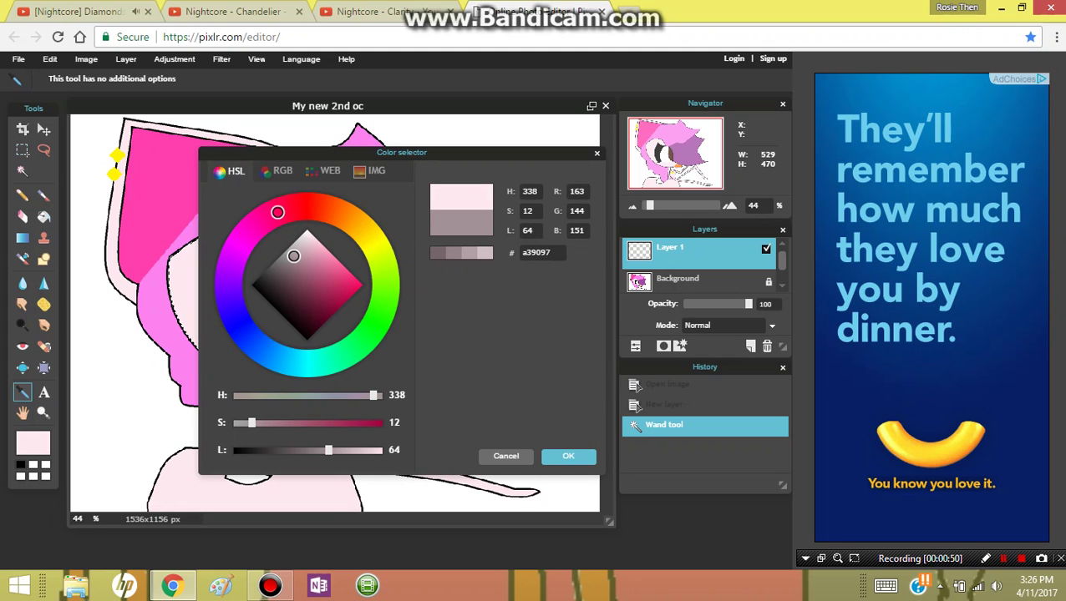
{"action": "left_click", "coordinate": [568, 457]}
Set the soft brush size to 200 and try a shading stroke along the face's edge, undoing it.
{"action": "left_click", "coordinate": [43, 196]}
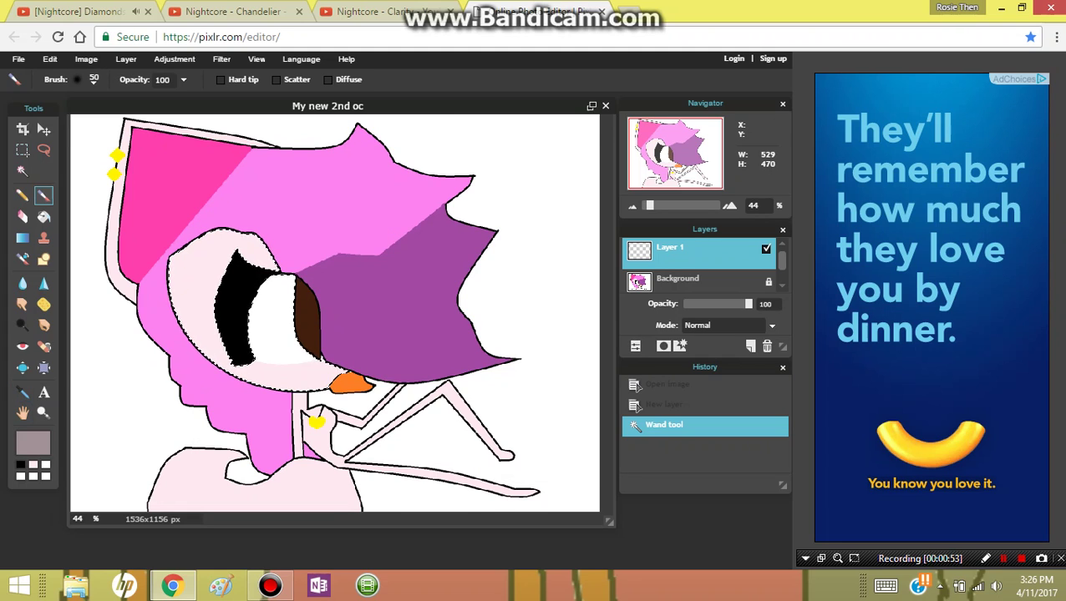
{"action": "left_click", "coordinate": [84, 79]}
{"action": "left_click", "coordinate": [329, 152]}
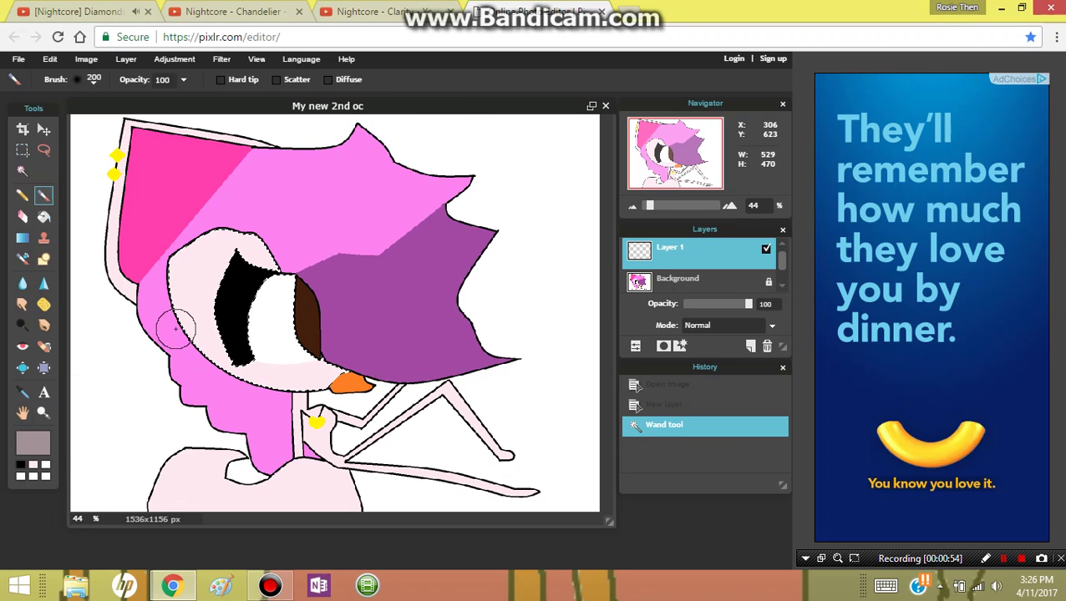
{"action": "mouse_move", "coordinate": [175, 329]}
{"action": "left_mouse_down"}
{"action": "mouse_move", "coordinate": [176, 272]}
{"action": "mouse_move", "coordinate": [222, 229]}
{"action": "mouse_move", "coordinate": [259, 252]}
{"action": "mouse_move", "coordinate": [333, 351]}
{"action": "left_mouse_up"}
{"action": "key", "text": "ctrl+z"}
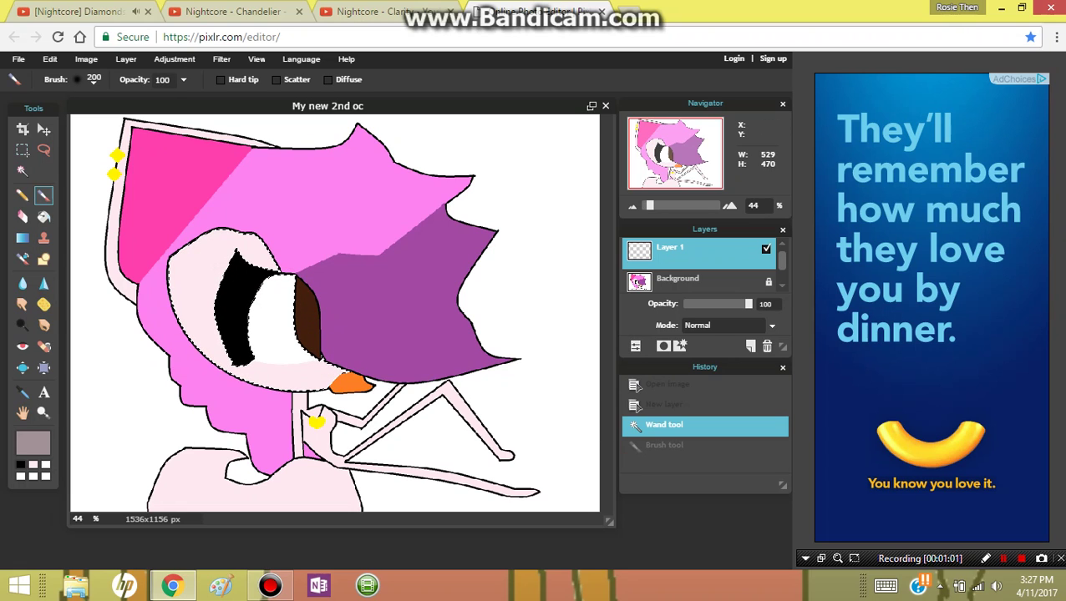
Reselect the pale face area on the Background layer with the Wand tool.
{"action": "left_click", "coordinate": [678, 279]}
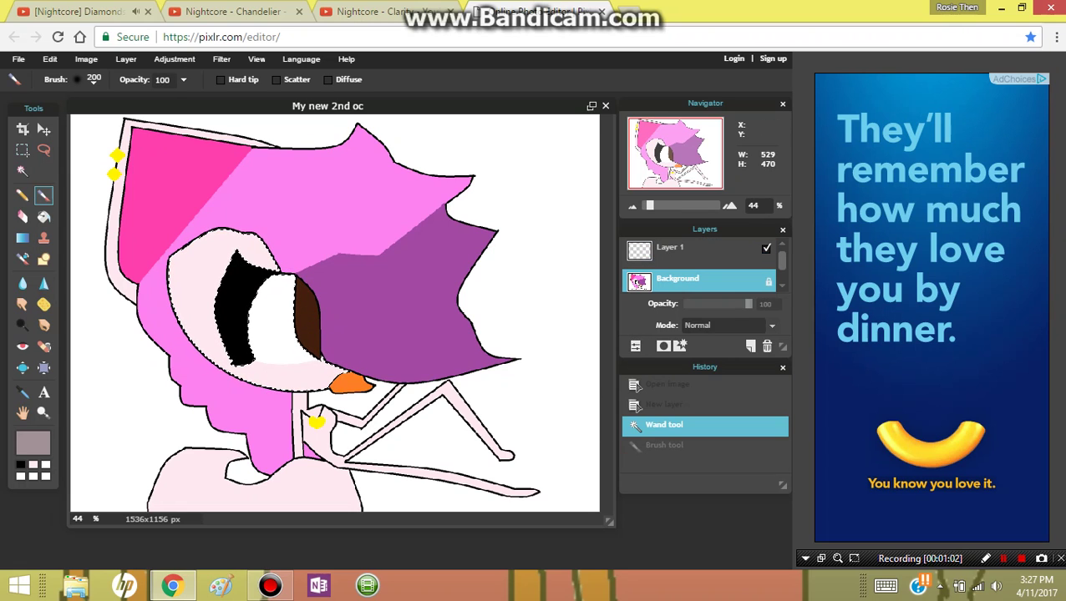
{"action": "left_click", "coordinate": [22, 171]}
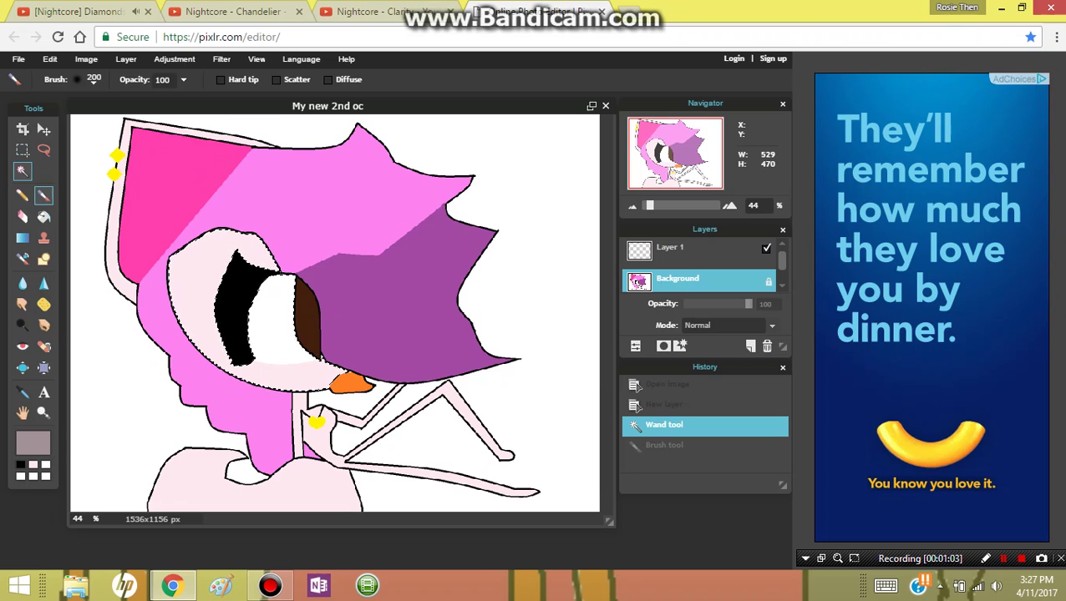
{"action": "left_click", "coordinate": [231, 309]}
{"action": "left_click", "coordinate": [194, 267]}
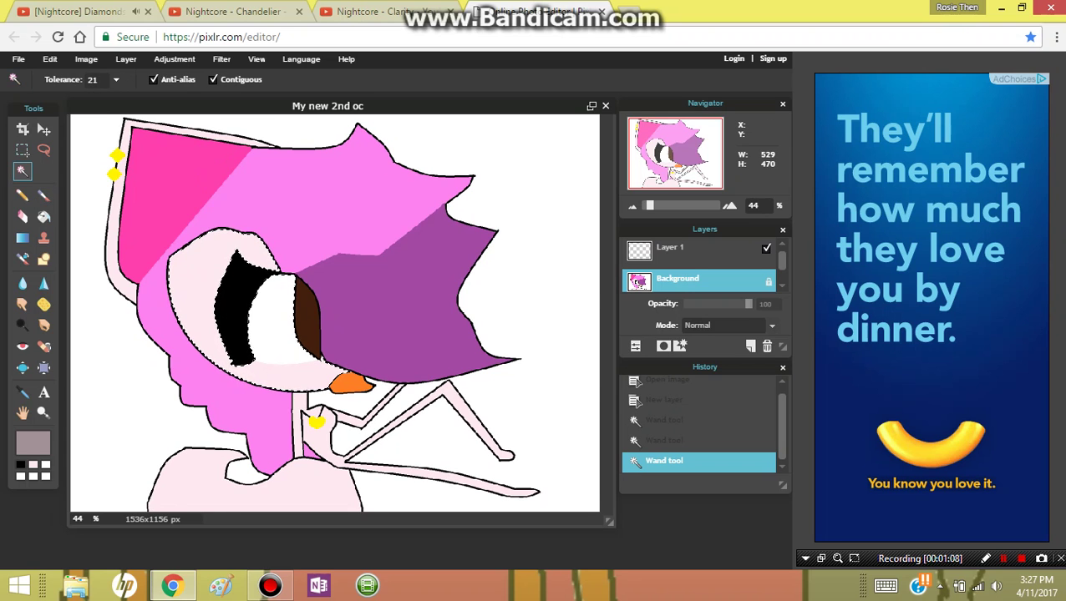
Brush soft greyish-pink shading on Layer 1 around the face's outer edge, including beside the orange beak and along the chin.
{"action": "left_click", "coordinate": [668, 247]}
{"action": "left_click", "coordinate": [43, 194]}
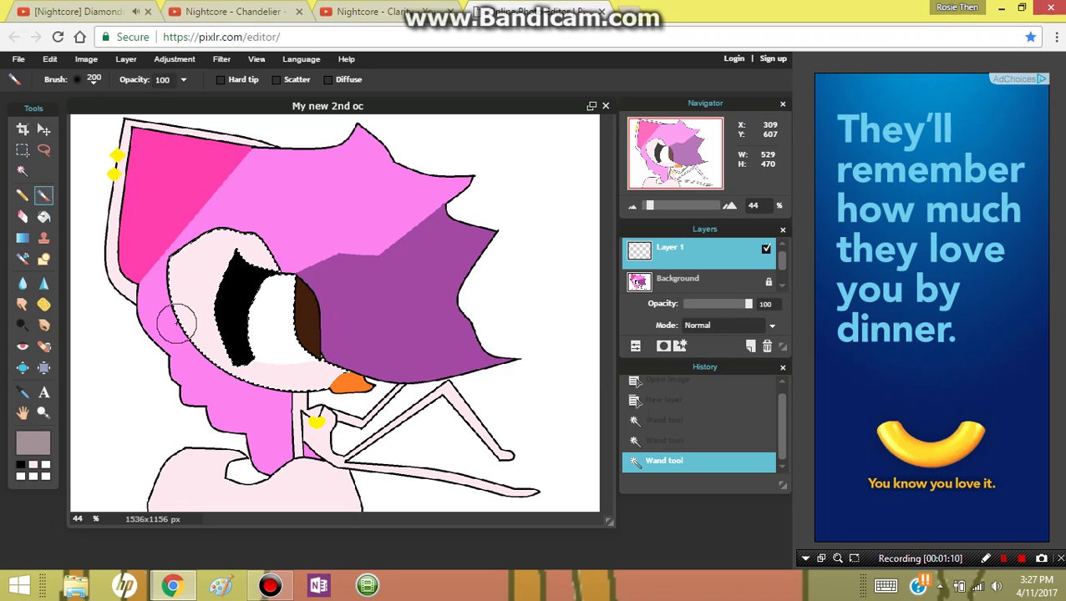
{"action": "mouse_move", "coordinate": [176, 322]}
{"action": "left_mouse_down"}
{"action": "mouse_move", "coordinate": [179, 274]}
{"action": "mouse_move", "coordinate": [213, 231]}
{"action": "mouse_move", "coordinate": [269, 245]}
{"action": "mouse_move", "coordinate": [339, 298]}
{"action": "left_mouse_up"}
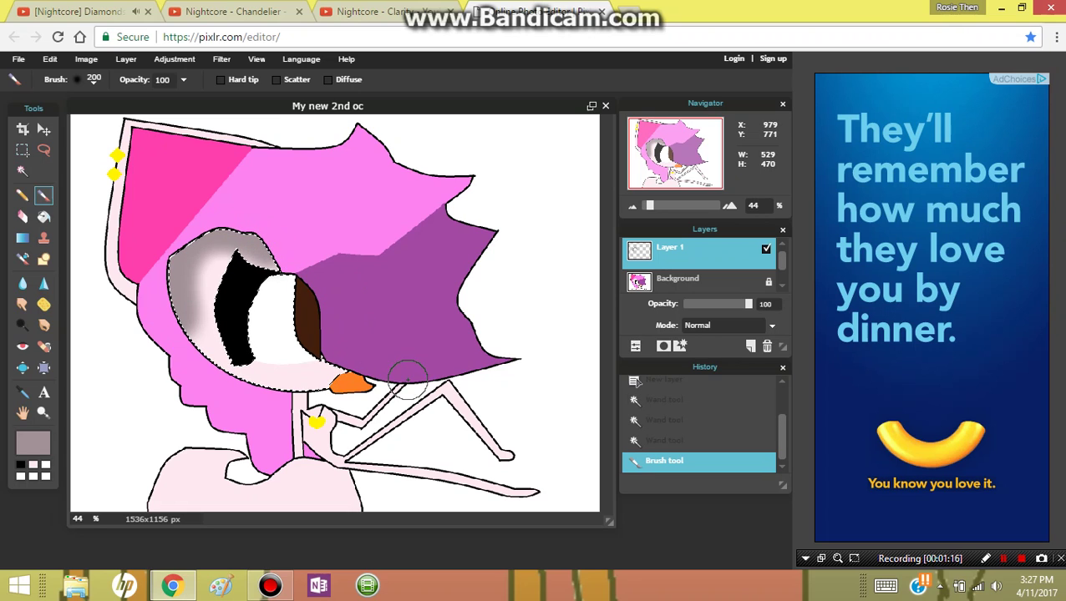
{"action": "left_click", "coordinate": [338, 365]}
{"action": "key", "text": "ctrl+z"}
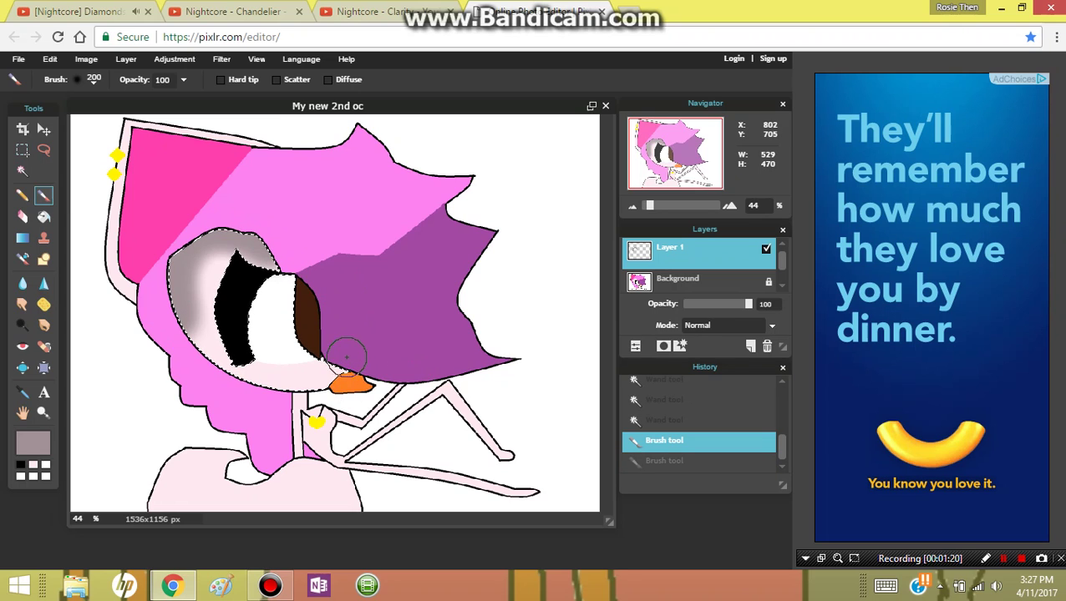
{"action": "left_click_drag", "start_coordinate": [356, 361], "coordinate": [368, 364]}
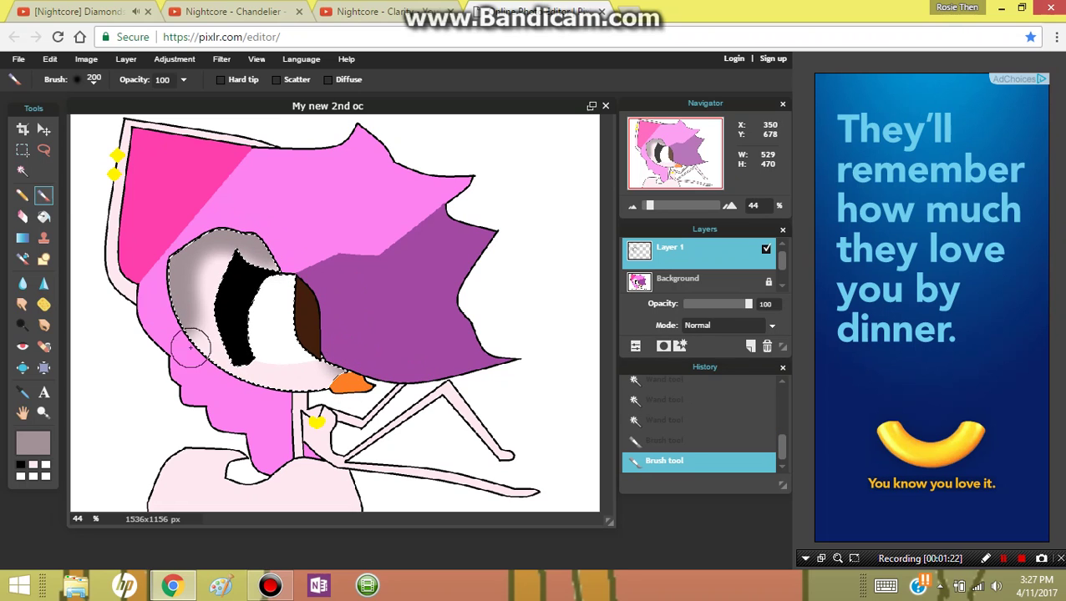
{"action": "mouse_move", "coordinate": [183, 346]}
{"action": "left_mouse_down"}
{"action": "mouse_move", "coordinate": [233, 392]}
{"action": "mouse_move", "coordinate": [322, 391]}
{"action": "left_mouse_up"}
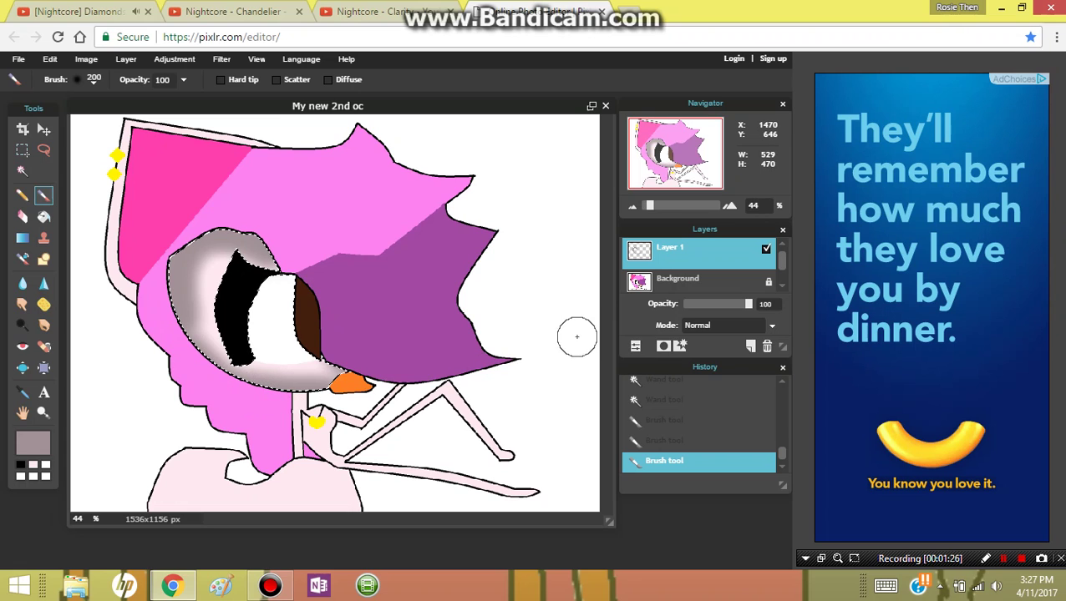
Try to shade the ear's pale rim on Layer 1 after selecting it on the Background layer, and undo the brush stroke.
{"action": "left_click", "coordinate": [677, 279]}
{"action": "left_click", "coordinate": [22, 171]}
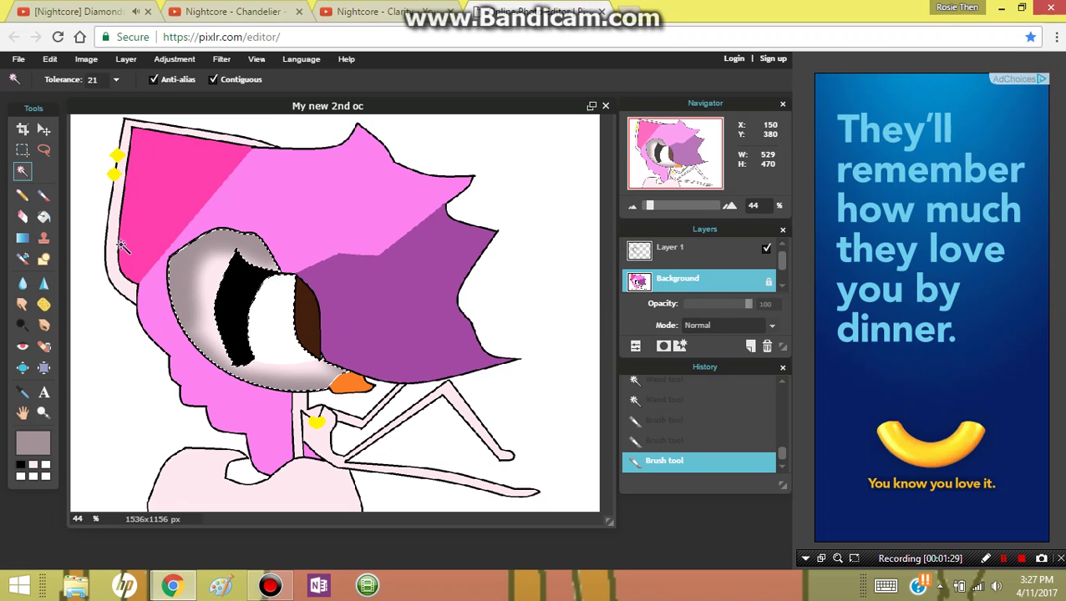
{"action": "left_click", "coordinate": [115, 242]}
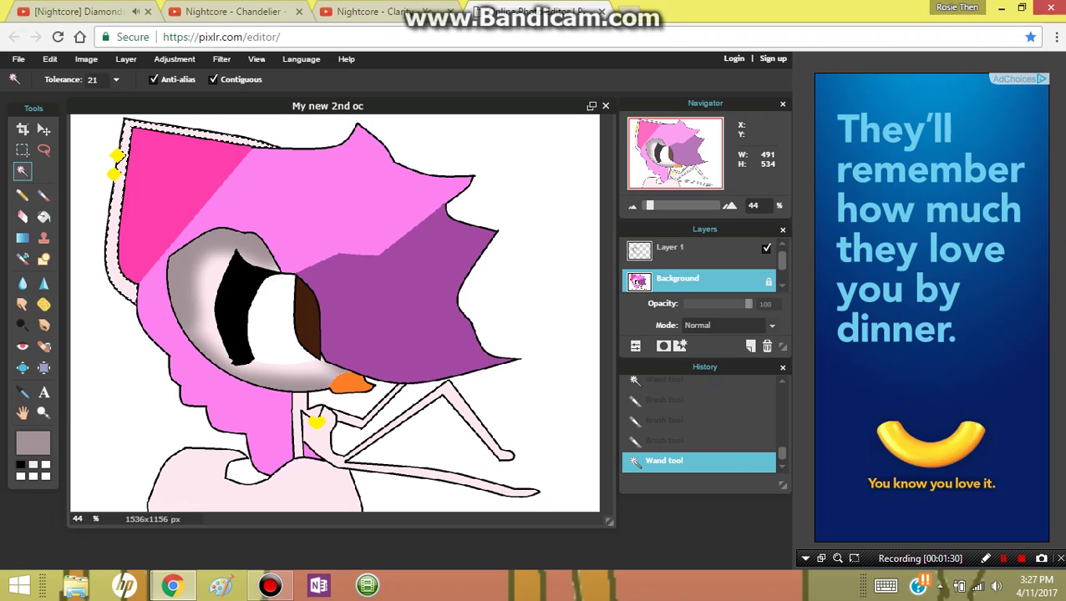
{"action": "left_click", "coordinate": [669, 247]}
{"action": "left_click", "coordinate": [44, 216]}
{"action": "left_click", "coordinate": [44, 194]}
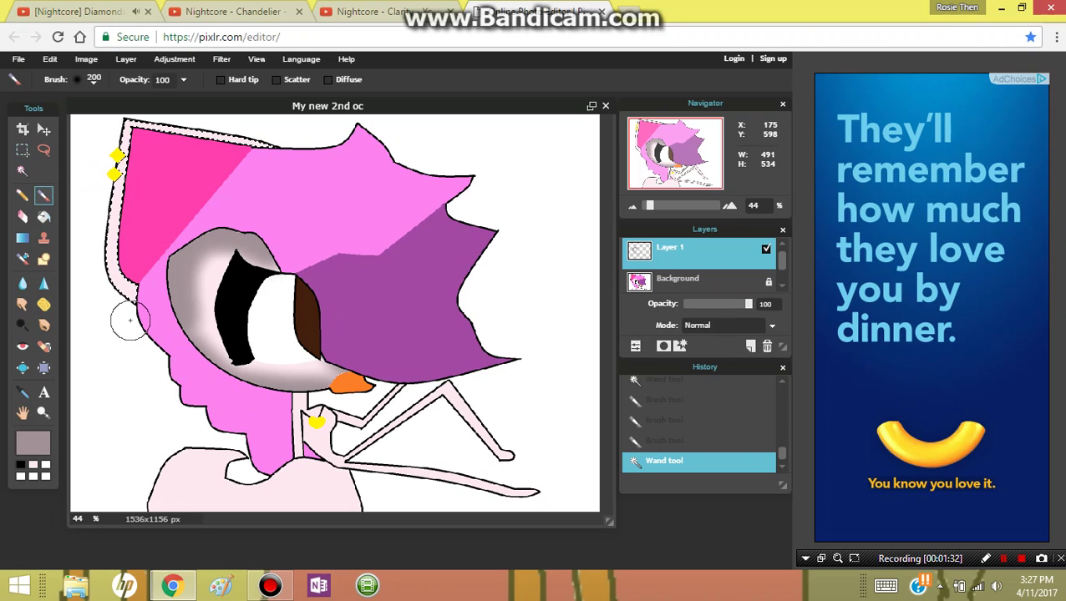
{"action": "mouse_move", "coordinate": [123, 311]}
{"action": "left_mouse_down"}
{"action": "mouse_move", "coordinate": [103, 156]}
{"action": "mouse_move", "coordinate": [204, 113]}
{"action": "mouse_move", "coordinate": [272, 120]}
{"action": "left_mouse_up"}
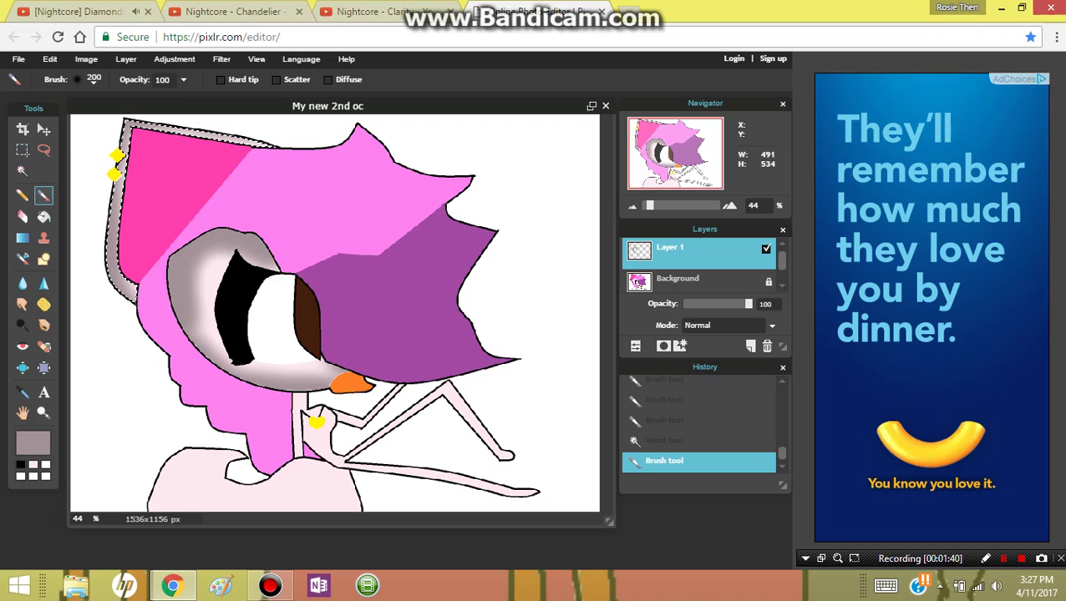
{"action": "key", "text": "ctrl+z"}
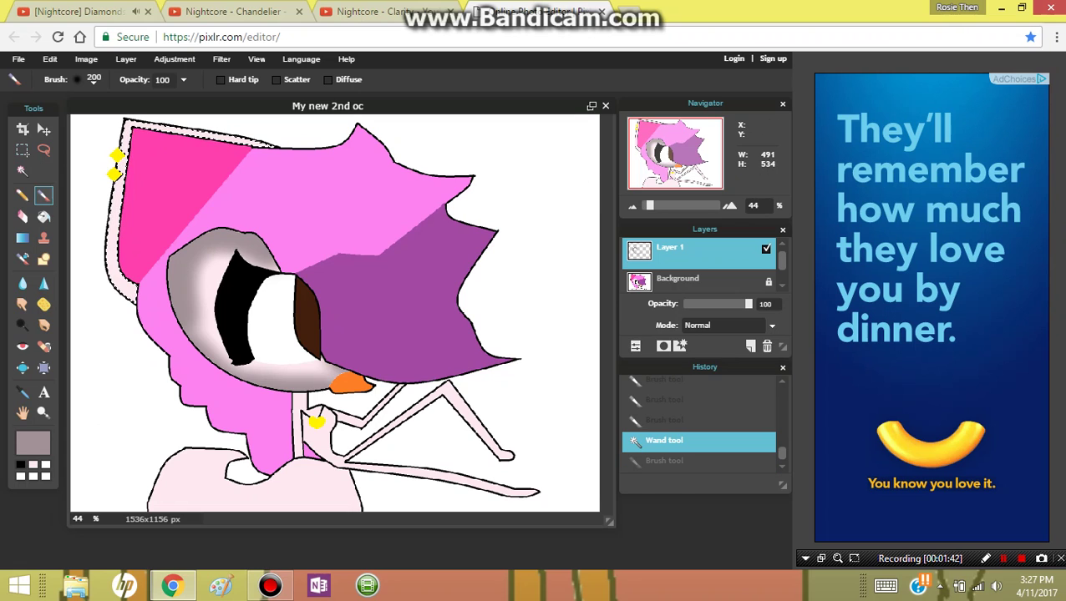
Select the pale body on the Background layer and brush greyish-pink shading along its upper edge on Layer 1.
{"action": "left_click", "coordinate": [23, 171]}
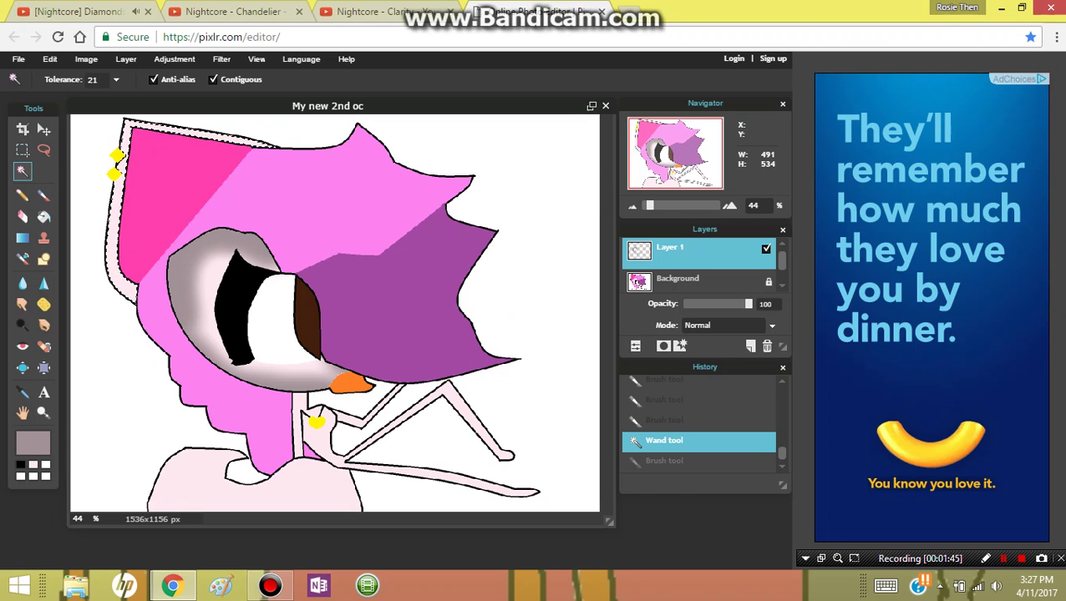
{"action": "left_click", "coordinate": [677, 279]}
{"action": "left_click", "coordinate": [342, 475]}
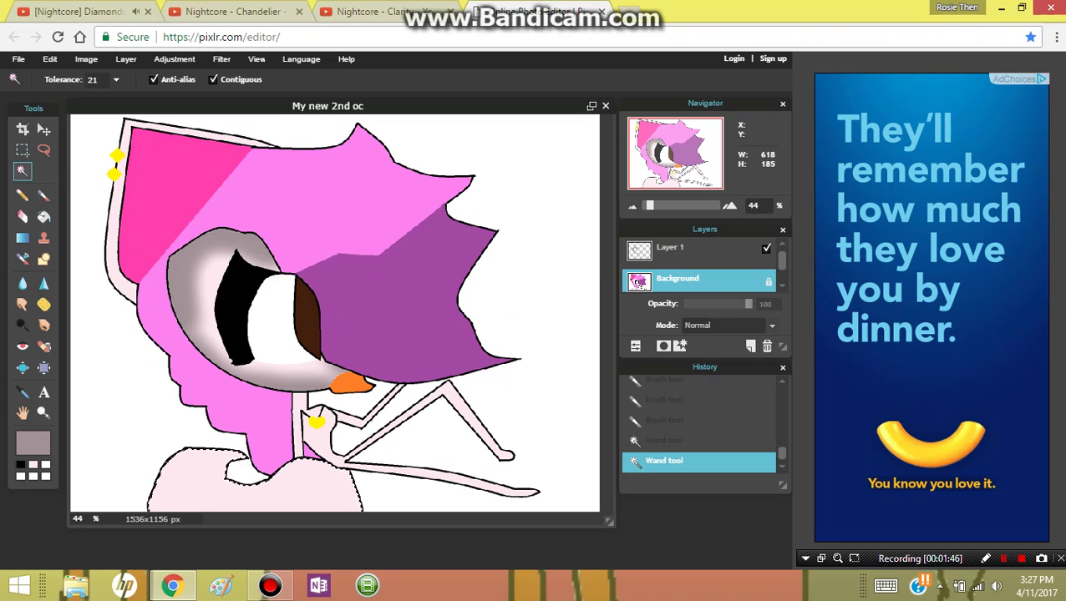
{"action": "left_click", "coordinate": [669, 248]}
{"action": "left_click", "coordinate": [43, 194]}
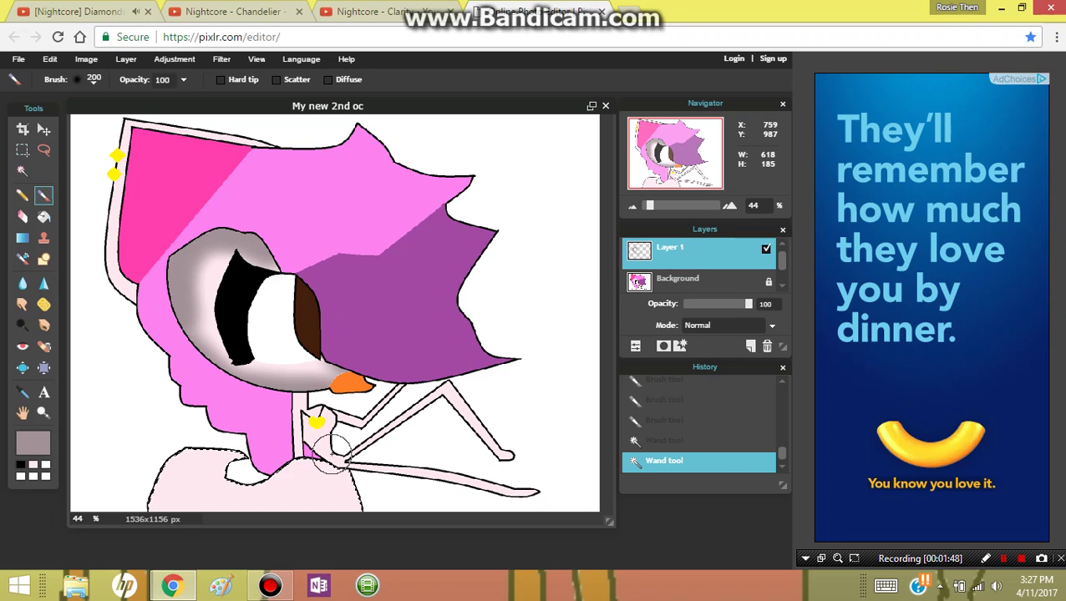
{"action": "mouse_move", "coordinate": [330, 455]}
{"action": "left_mouse_down"}
{"action": "mouse_move", "coordinate": [271, 475]}
{"action": "mouse_move", "coordinate": [217, 475]}
{"action": "mouse_move", "coordinate": [228, 445]}
{"action": "mouse_move", "coordinate": [209, 443]}
{"action": "mouse_move", "coordinate": [132, 483]}
{"action": "left_mouse_up"}
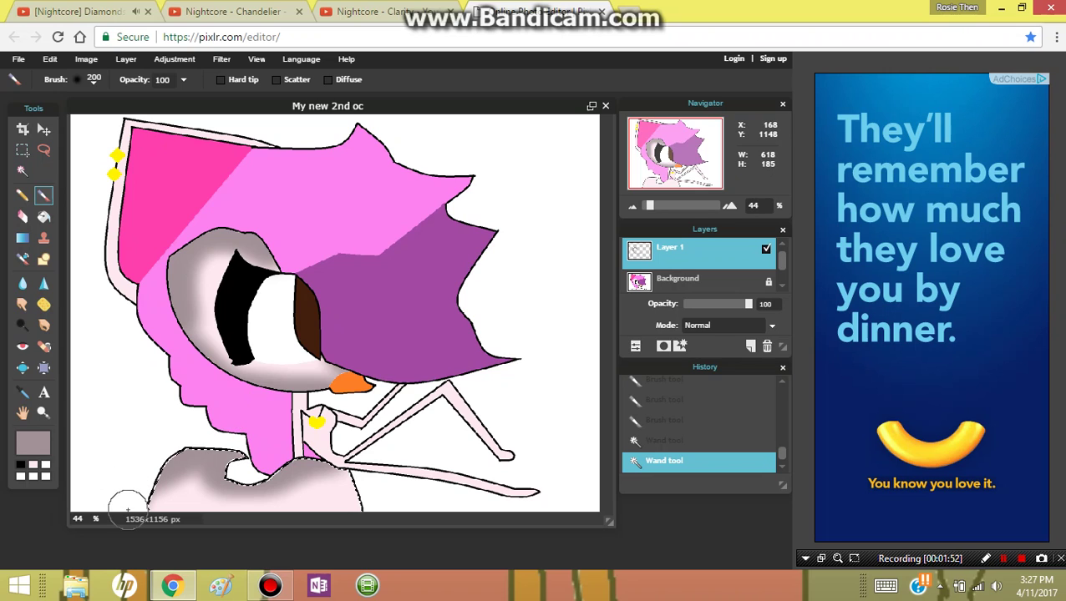
{"action": "left_click", "coordinate": [678, 279]}
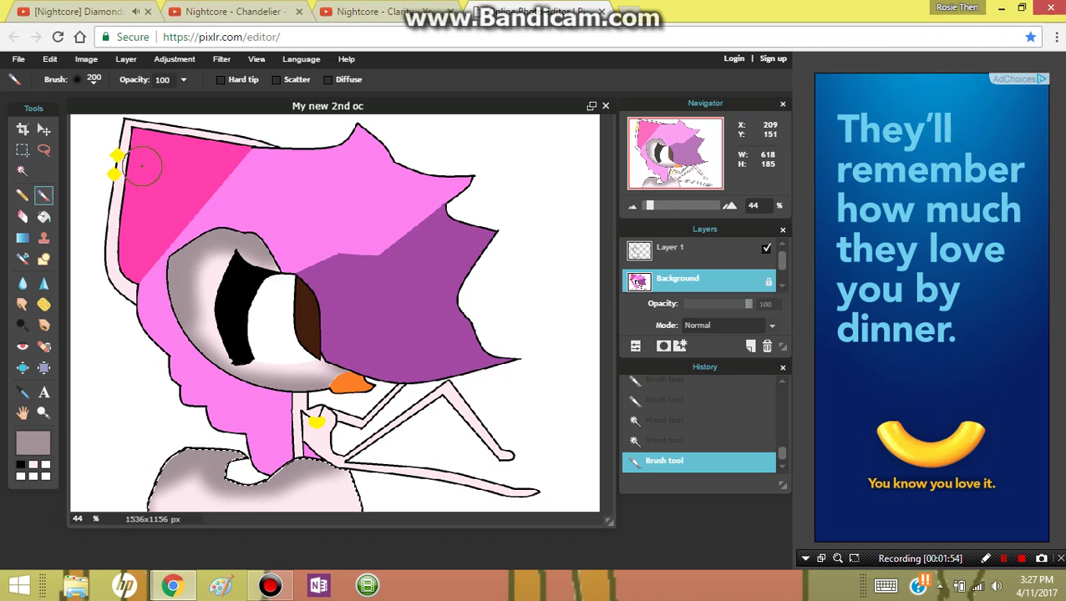
{"action": "left_click", "coordinate": [23, 170]}
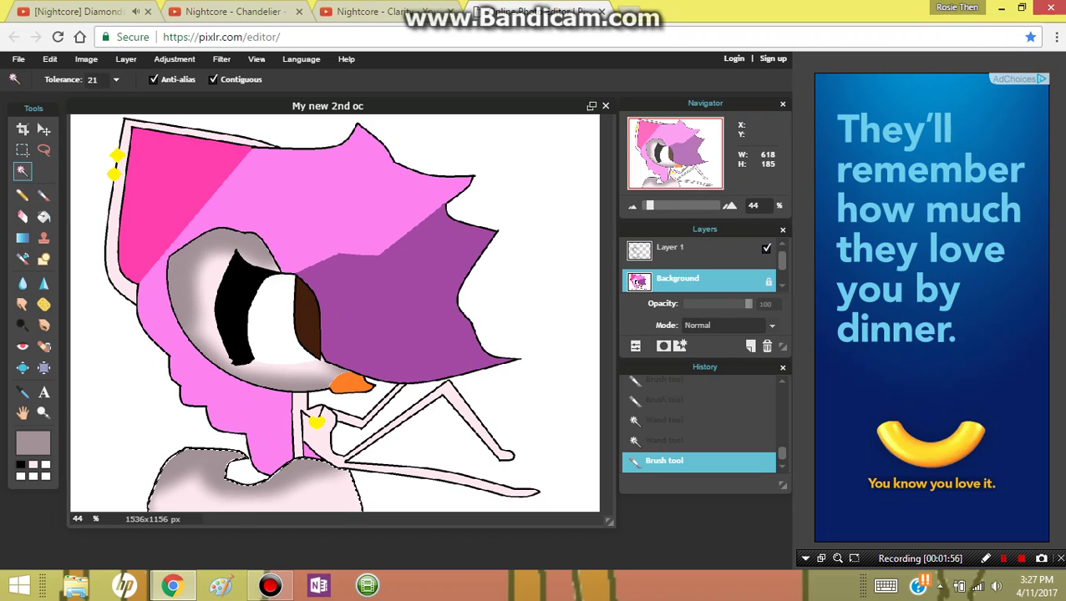
{"action": "left_click", "coordinate": [313, 438]}
{"action": "left_click", "coordinate": [685, 251]}
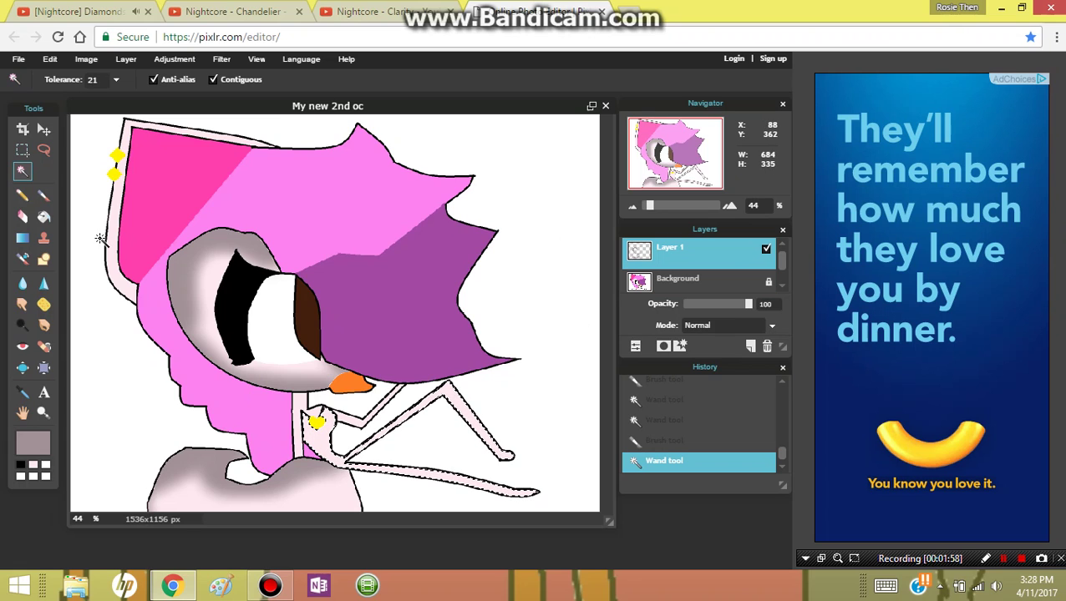
{"action": "left_click", "coordinate": [326, 442]}
{"action": "key", "text": "b"}
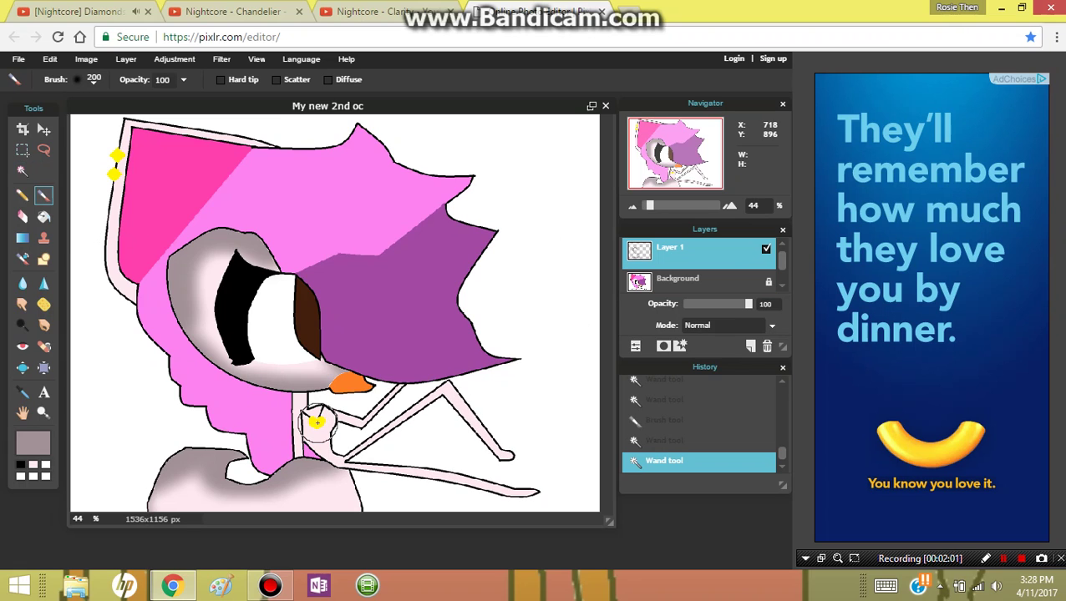
Select the pale hand around the yellow heart on the Background layer with the Wand and brush greyish-pink shading over it on Layer 1.
{"action": "left_click", "coordinate": [678, 280]}
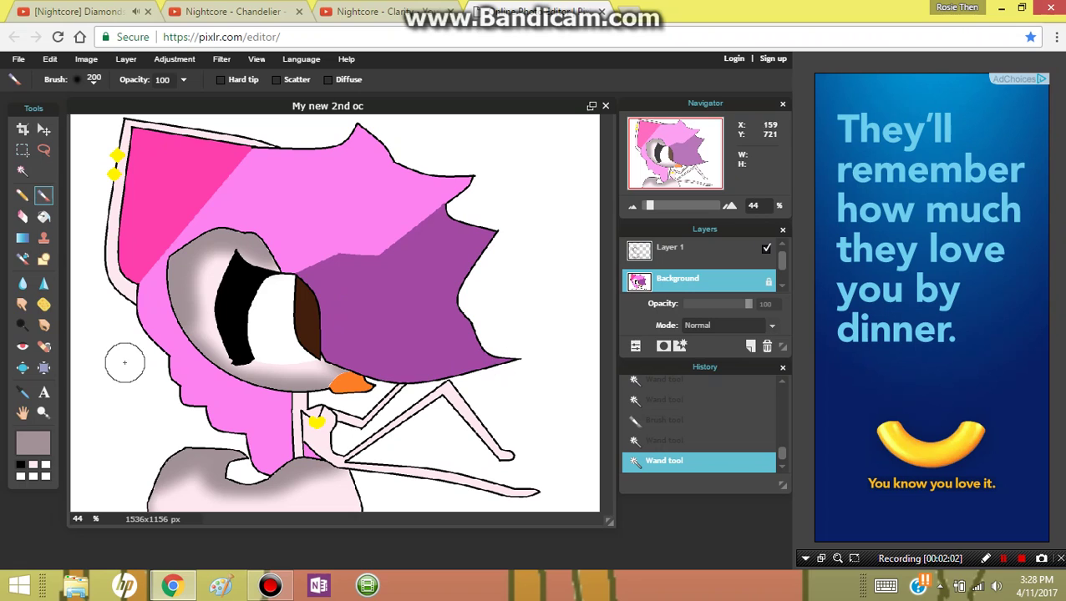
{"action": "left_click", "coordinate": [23, 170]}
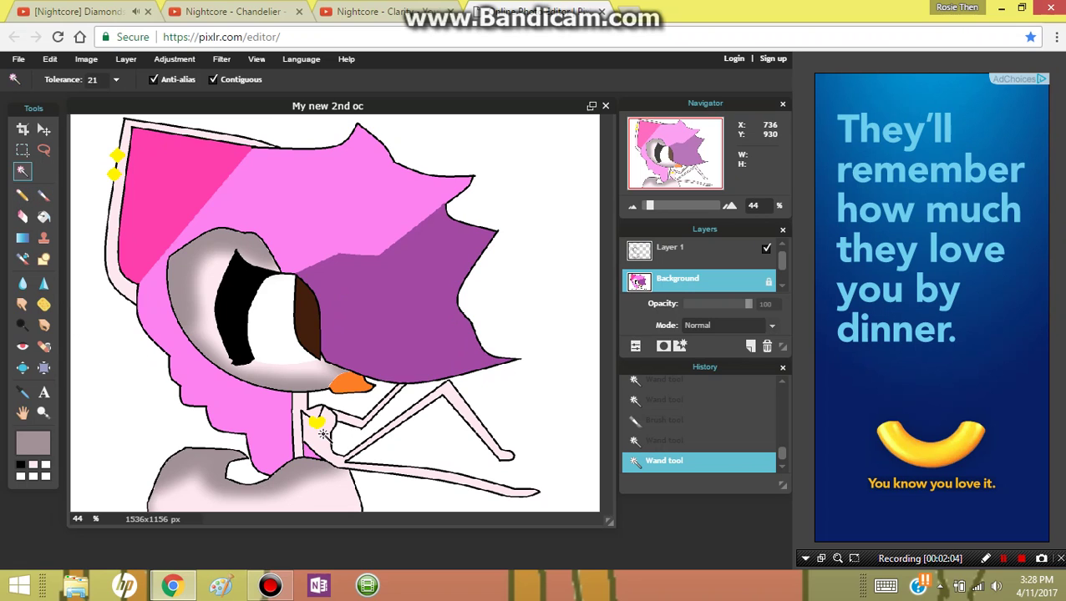
{"action": "left_click", "coordinate": [668, 251]}
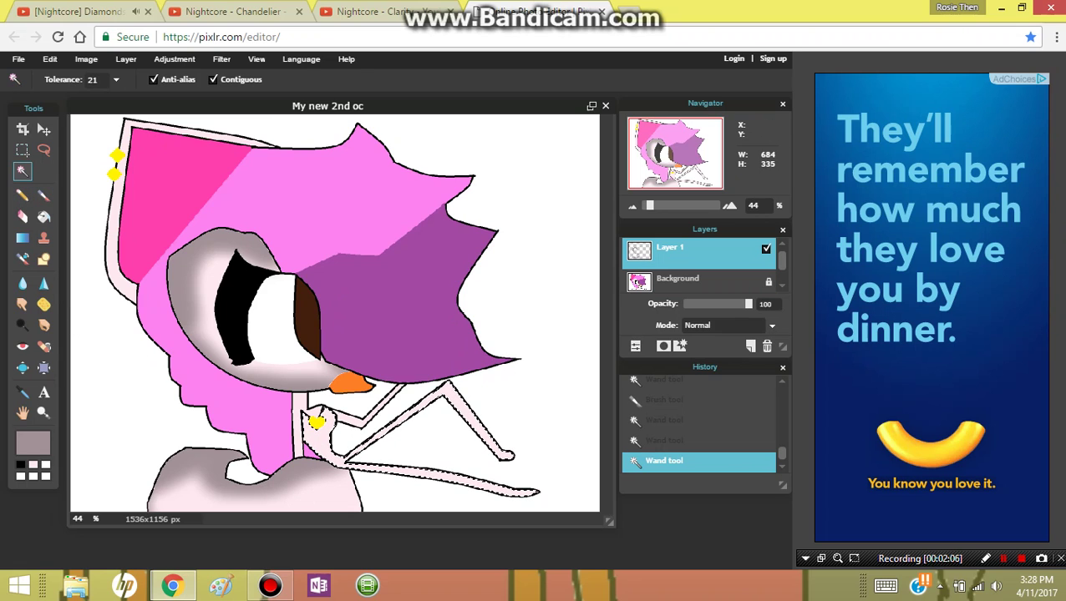
{"action": "key", "text": "b"}
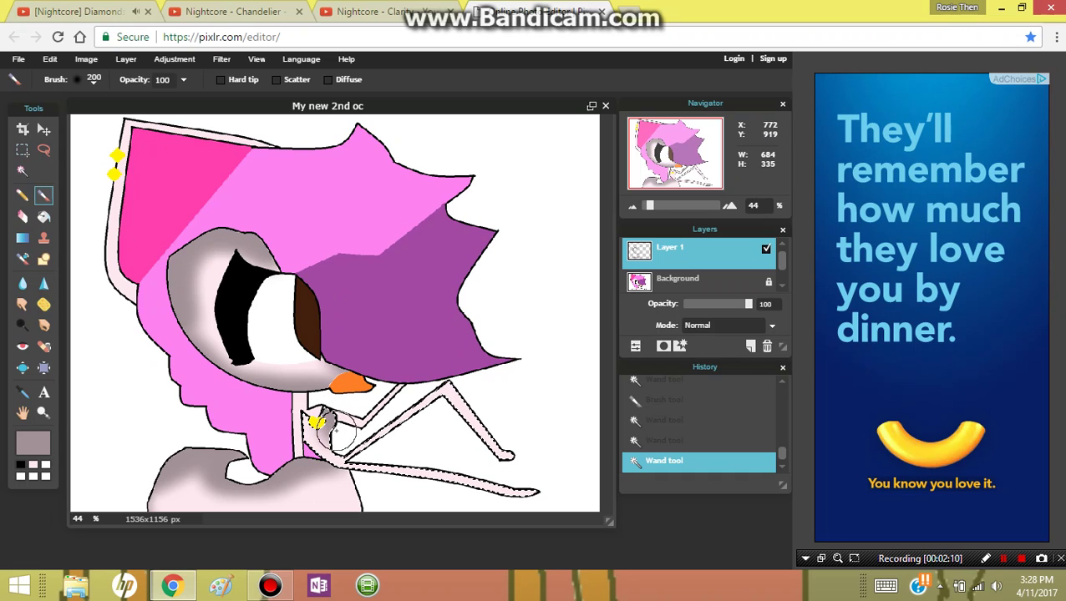
{"action": "left_click_drag", "start_coordinate": [337, 431], "coordinate": [297, 423]}
{"action": "left_click", "coordinate": [290, 444]}
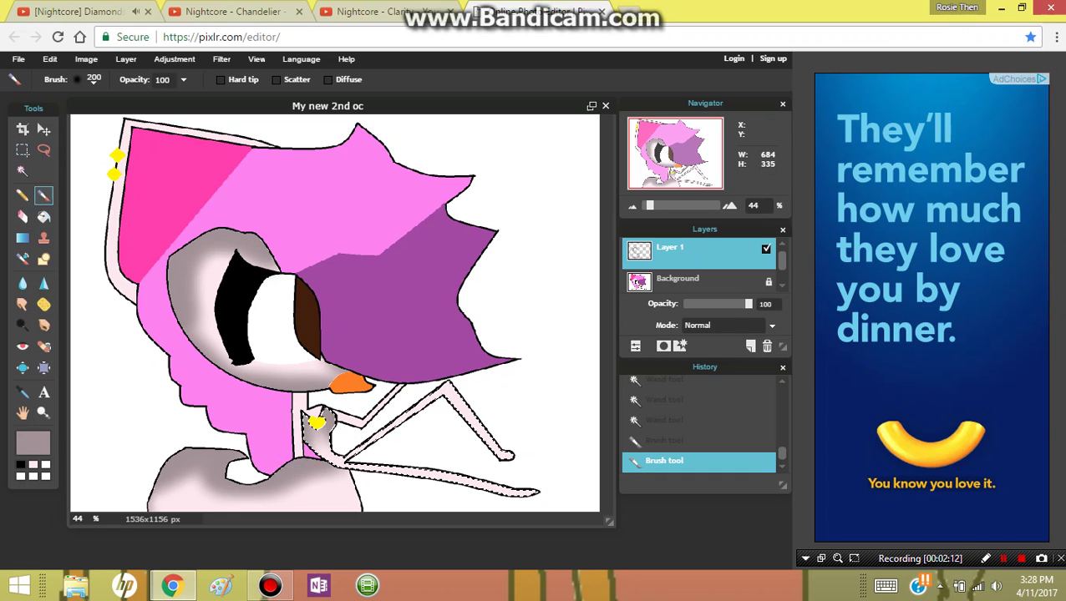
Select the narrow pale strip between the chin and the body on the Background layer and brush greyish-pink shading along it on Layer 1.
{"action": "left_click", "coordinate": [680, 279]}
{"action": "left_click", "coordinate": [23, 171]}
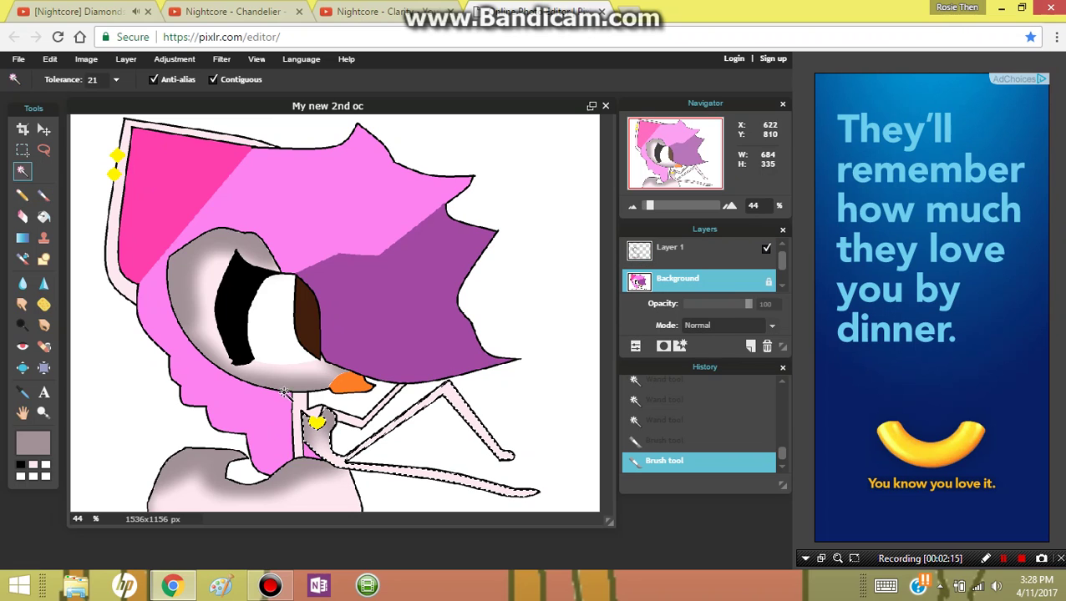
{"action": "left_click", "coordinate": [301, 421]}
{"action": "left_click", "coordinate": [681, 251]}
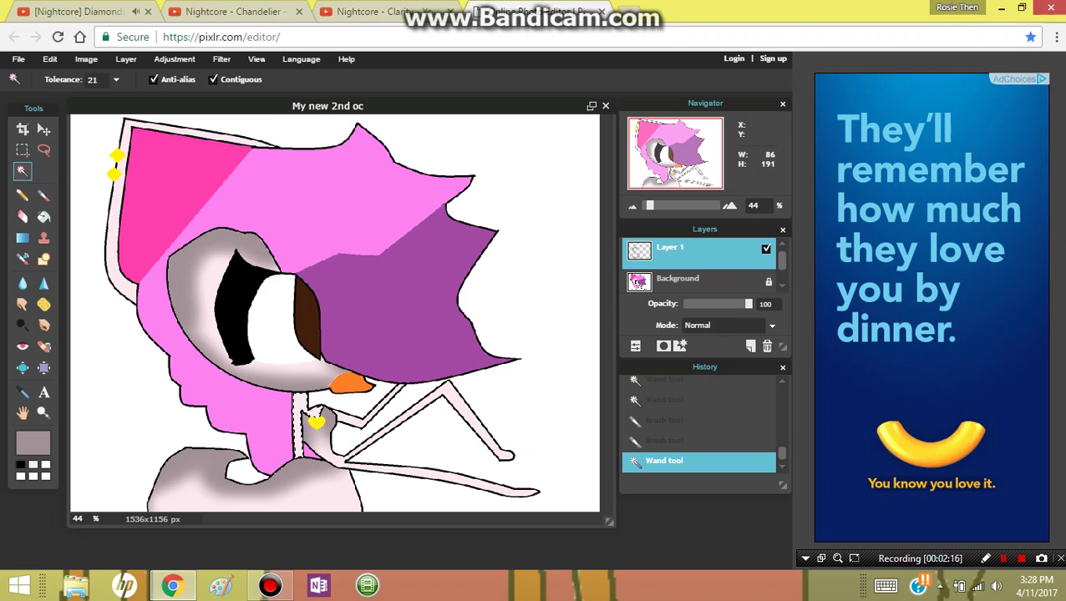
{"action": "left_click", "coordinate": [44, 195]}
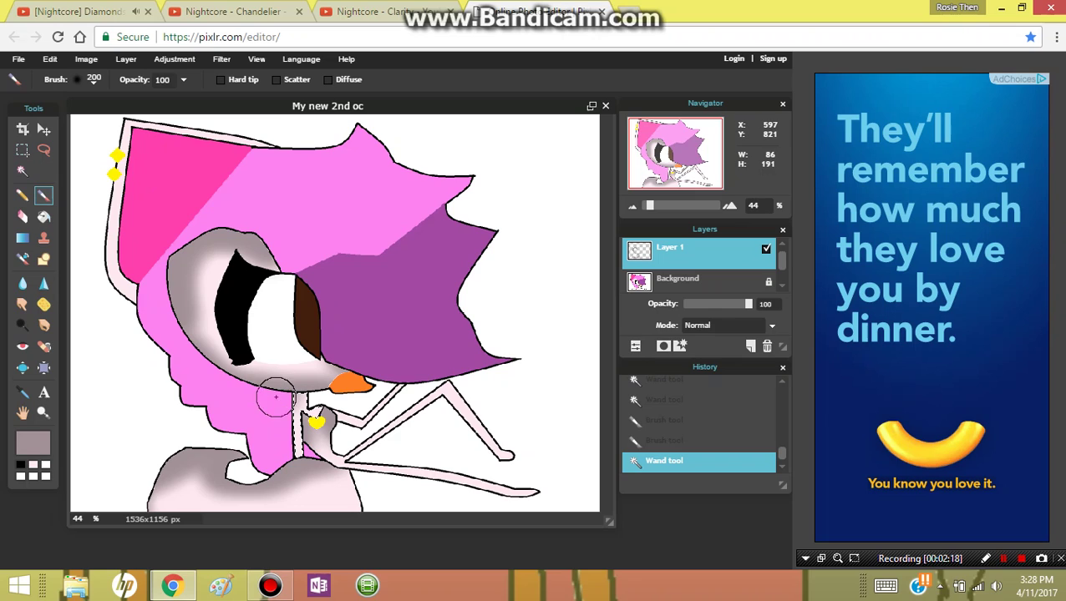
{"action": "left_click_drag", "start_coordinate": [272, 409], "coordinate": [268, 470]}
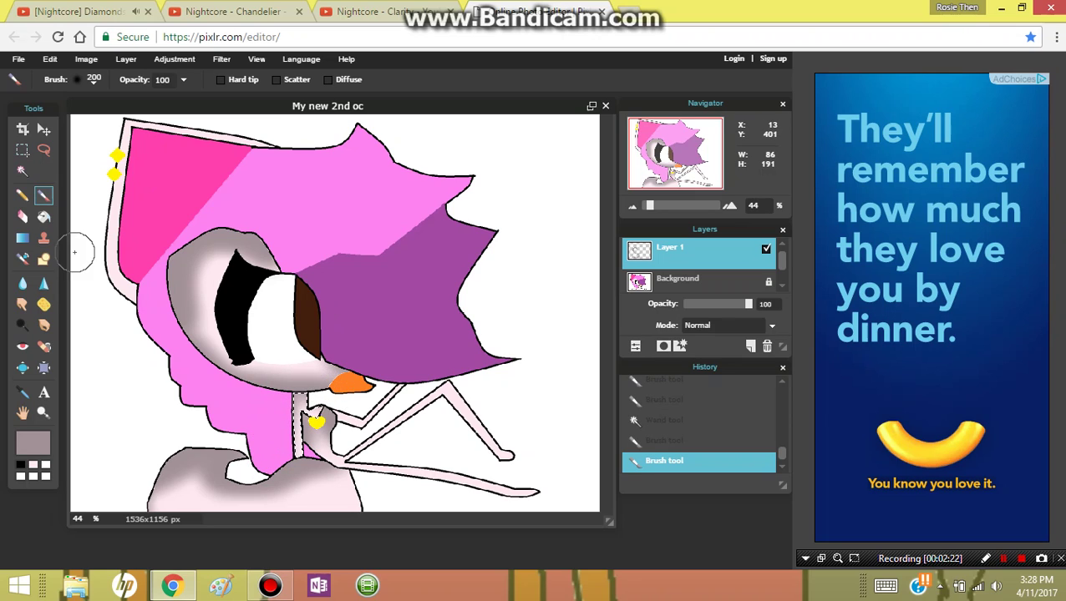
Sample the beak's orange as the drawing colour, select the beak on the Background layer with the Wand, and make Layer 1 active.
{"action": "left_click", "coordinate": [685, 280]}
{"action": "key", "text": "i"}
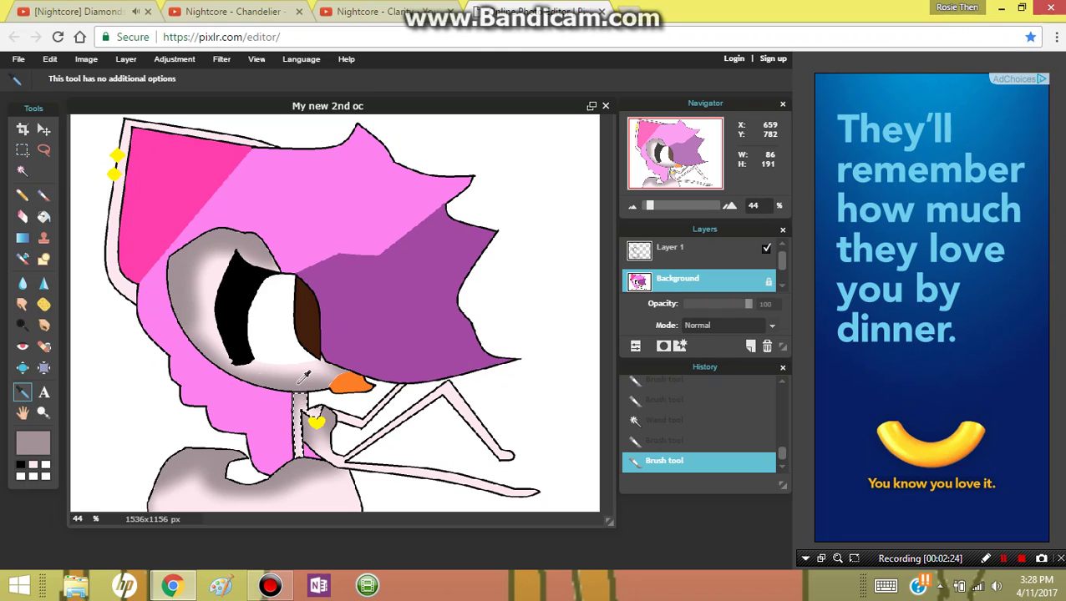
{"action": "left_click", "coordinate": [669, 250]}
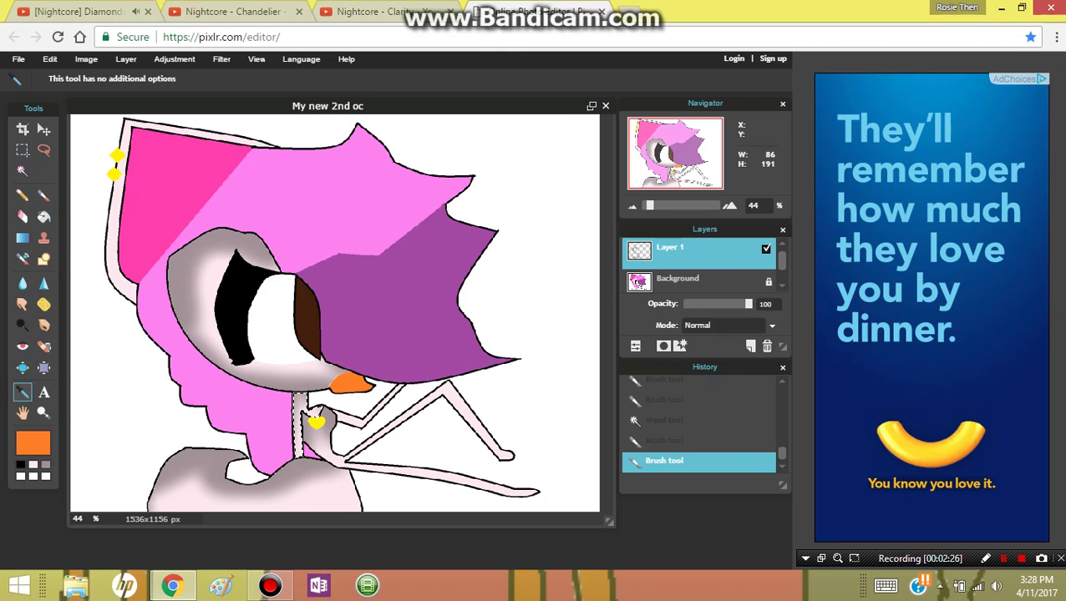
{"action": "key", "text": "w"}
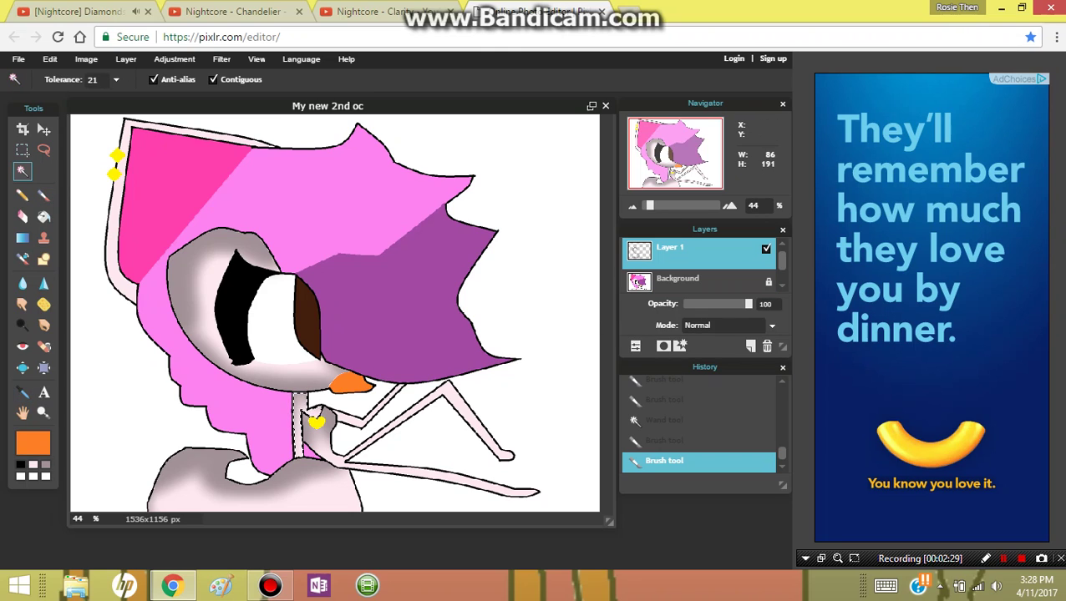
{"action": "left_click", "coordinate": [677, 280]}
{"action": "left_click", "coordinate": [345, 382]}
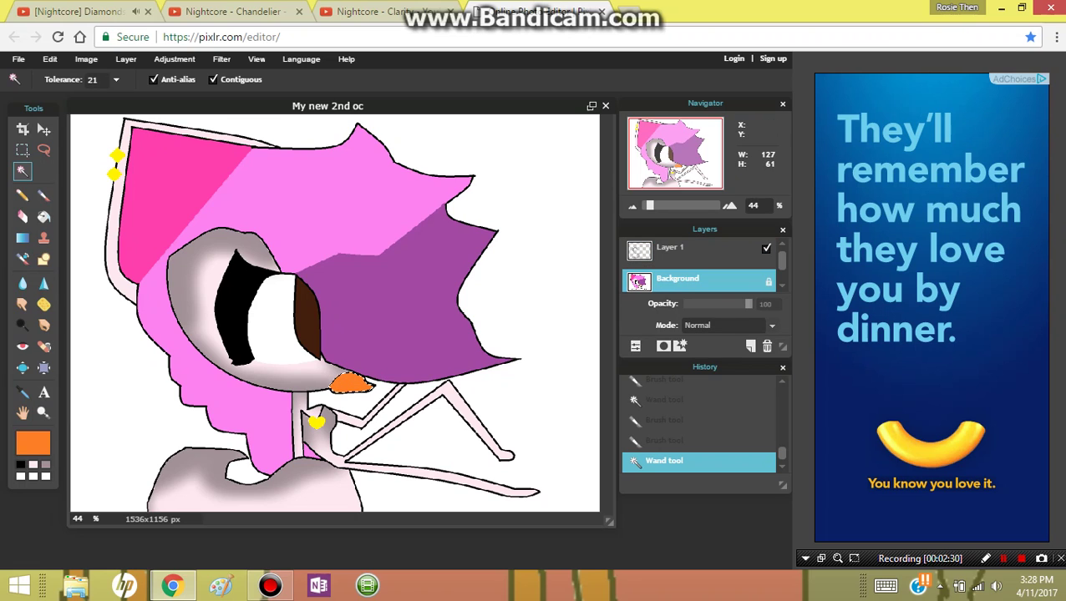
{"action": "left_click", "coordinate": [677, 251]}
Set the drawing colour to dark red 750000 and brush shading onto the beak where it meets the face.
{"action": "left_click", "coordinate": [34, 444]}
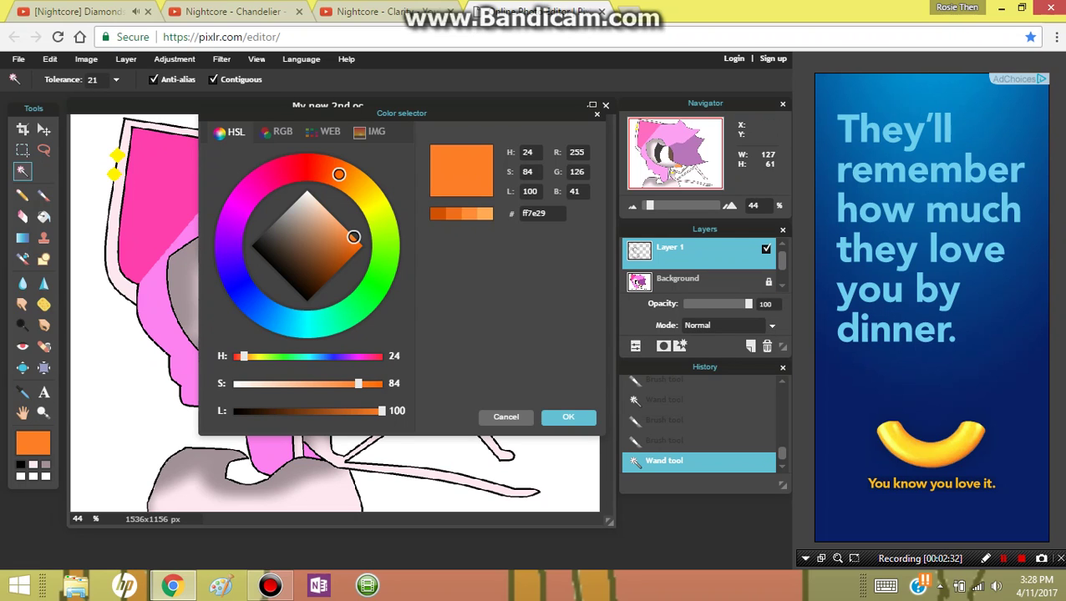
{"action": "left_click_drag", "start_coordinate": [353, 238], "coordinate": [331, 276]}
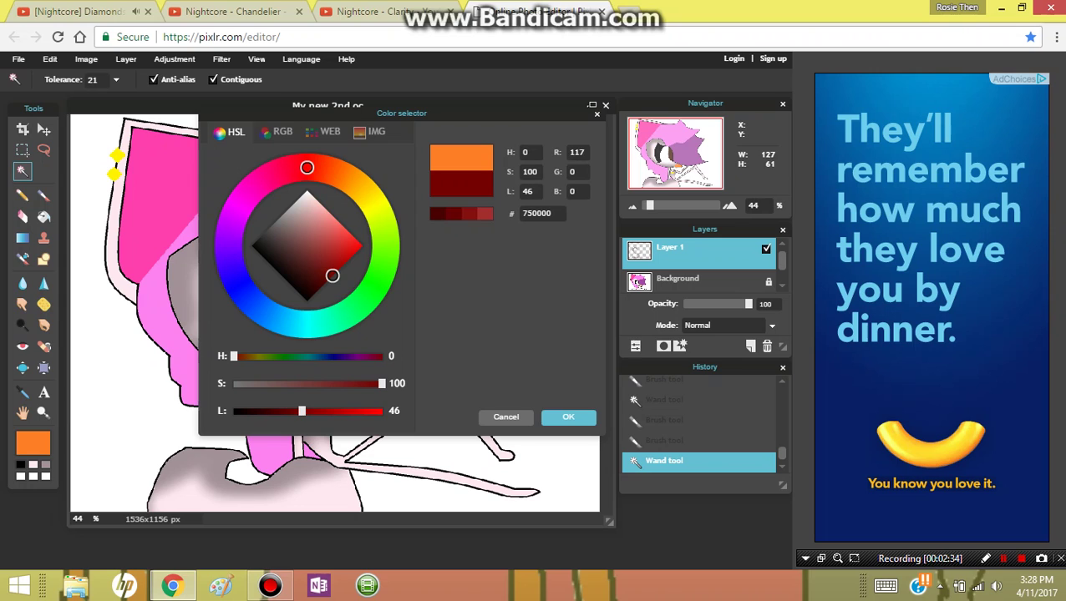
{"action": "left_click", "coordinate": [568, 418]}
{"action": "key", "text": "b"}
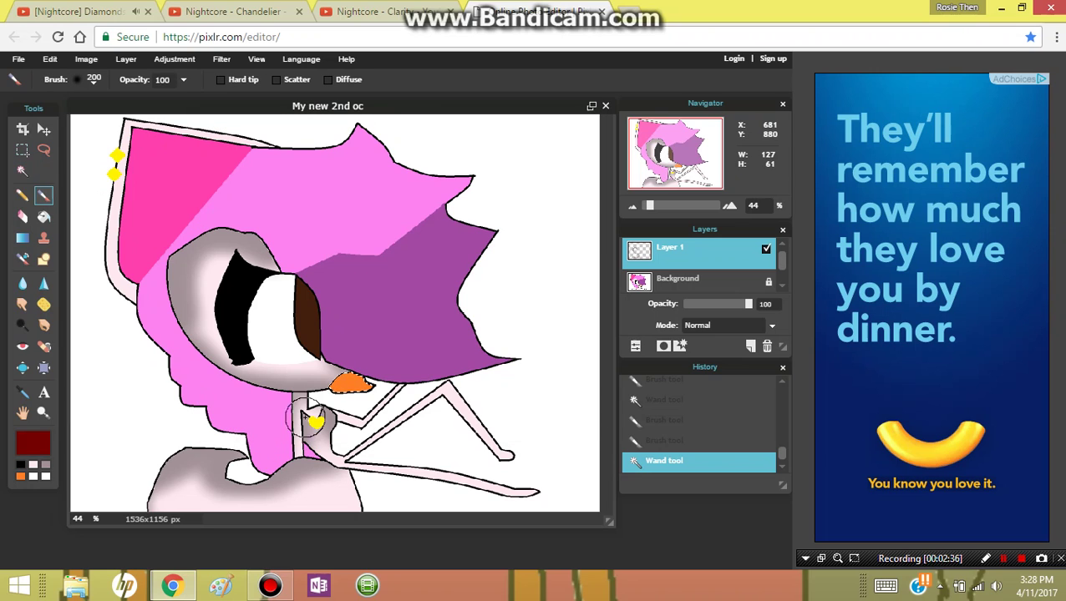
{"action": "left_click_drag", "start_coordinate": [326, 376], "coordinate": [345, 368]}
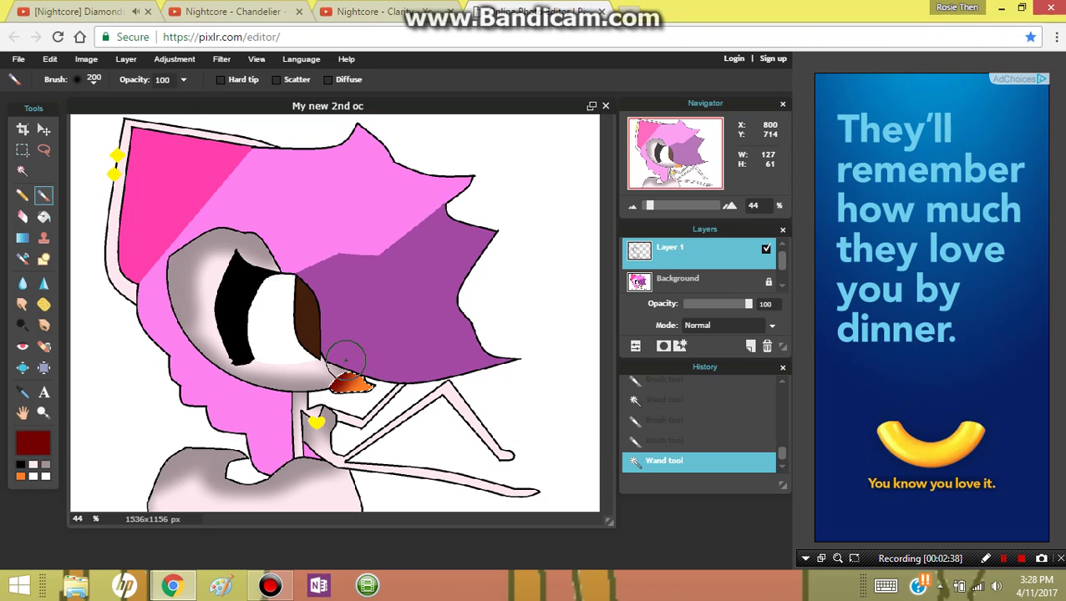
Select the hot-pink inner ear on the Background layer, make Layer 1 active, and sample the ear's pink as the drawing colour.
{"action": "left_click", "coordinate": [691, 281]}
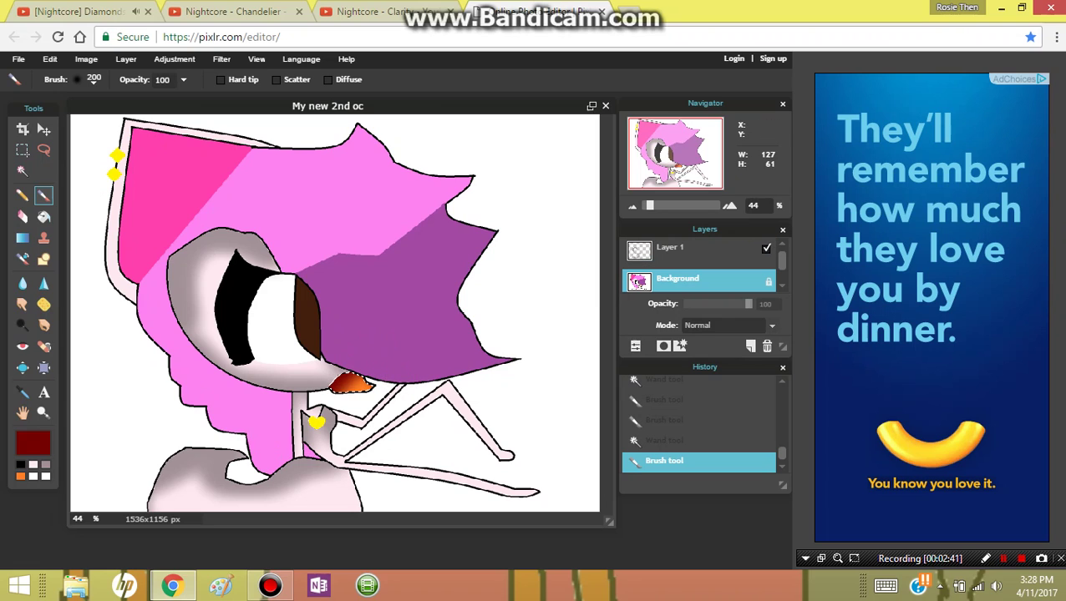
{"action": "key", "text": "w"}
{"action": "left_click", "coordinate": [155, 171]}
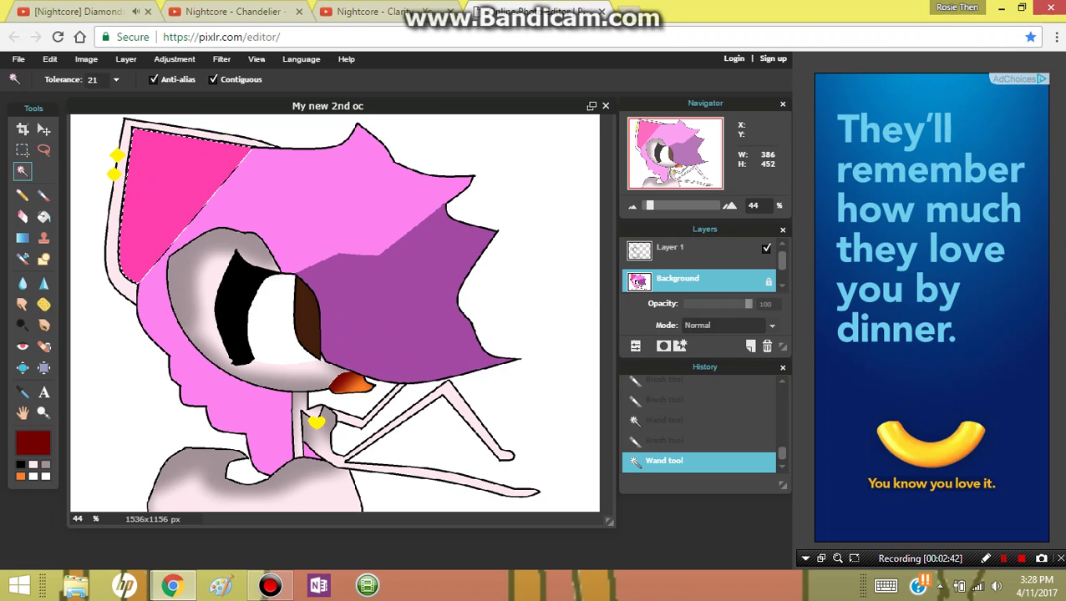
{"action": "left_click", "coordinate": [669, 247]}
{"action": "left_click", "coordinate": [23, 392]}
{"action": "left_click", "coordinate": [137, 224]}
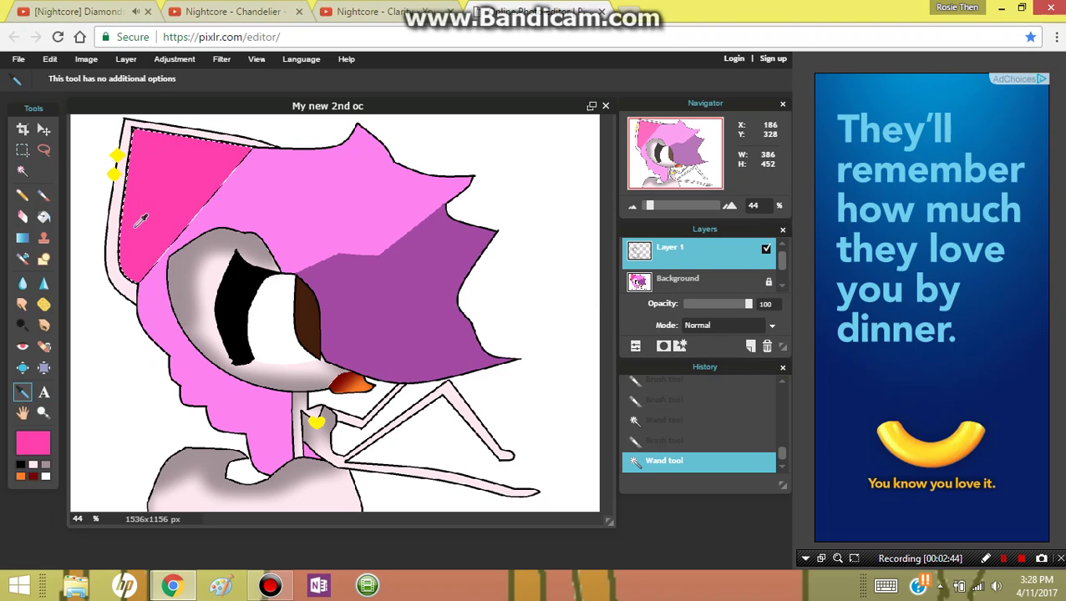
Set the drawing colour to the darkest suggested shade of the ear's pink and brush shading along the inner ear's outer and upper edges.
{"action": "left_click", "coordinate": [33, 442]}
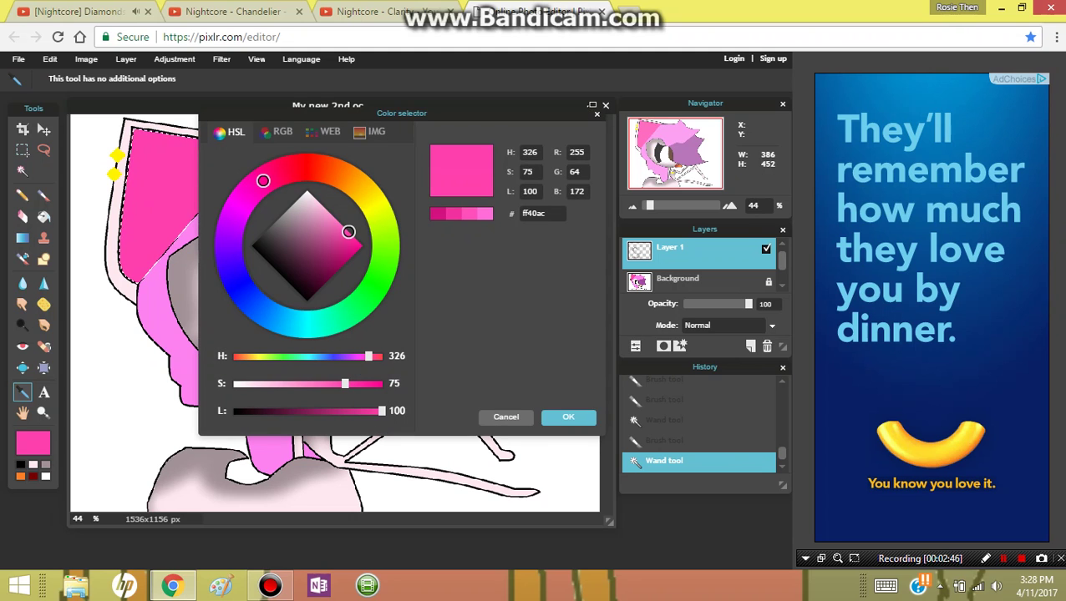
{"action": "double_click", "coordinate": [437, 214]}
{"action": "left_click", "coordinate": [568, 417]}
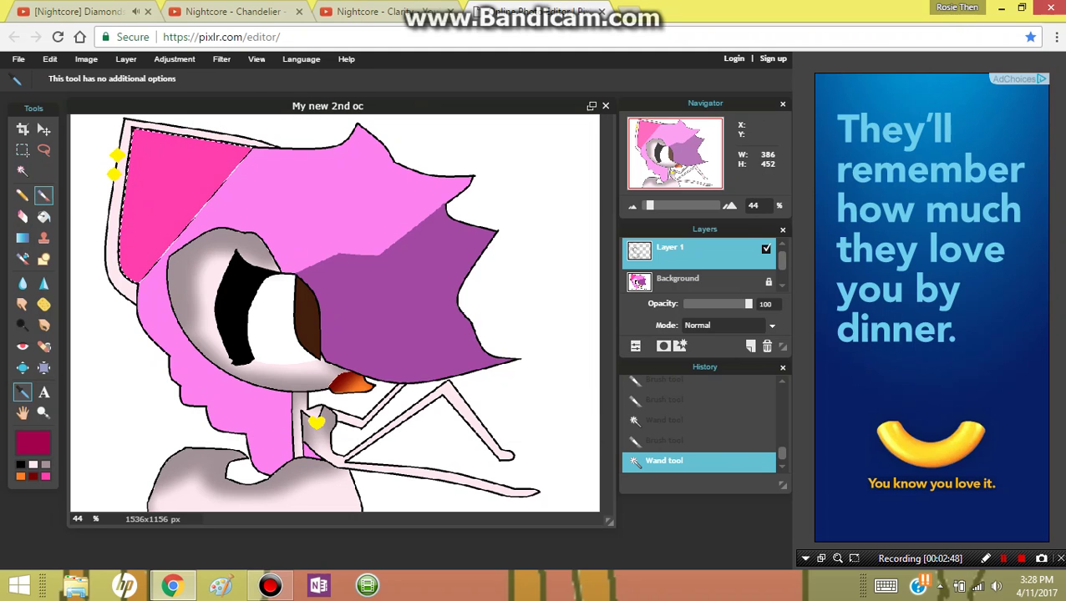
{"action": "left_click", "coordinate": [43, 194]}
{"action": "mouse_move", "coordinate": [123, 269]}
{"action": "left_mouse_down"}
{"action": "mouse_move", "coordinate": [132, 282]}
{"action": "mouse_move", "coordinate": [124, 194]}
{"action": "mouse_move", "coordinate": [142, 117]}
{"action": "mouse_move", "coordinate": [234, 147]}
{"action": "left_mouse_up"}
Close the first Nightcore music tab, switch to the Nightcore Chandelier video, and return to the Pixlr editor.
{"action": "left_click", "coordinate": [148, 11]}
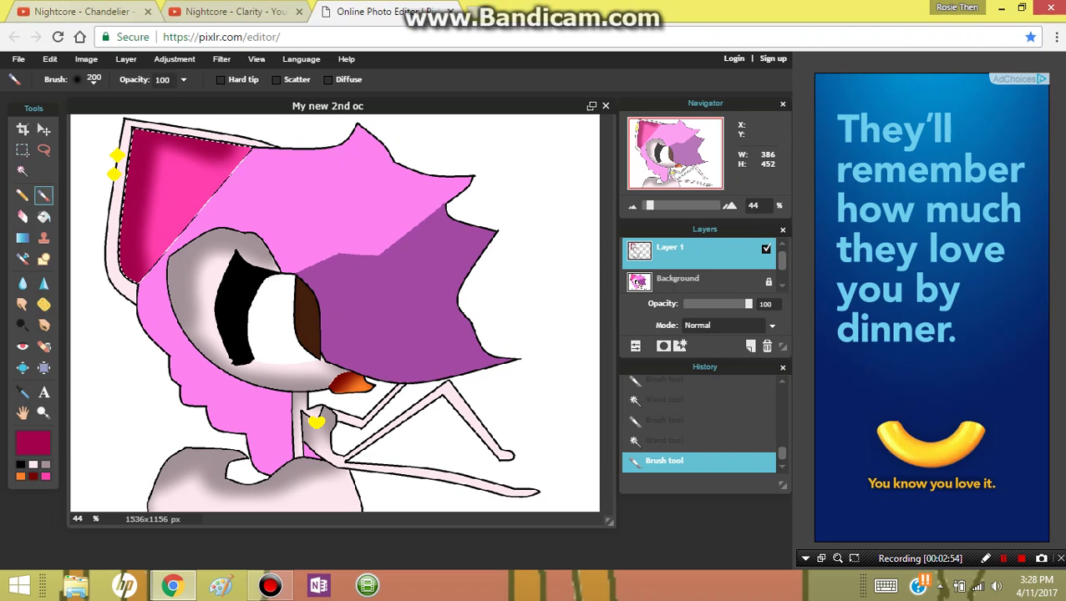
{"action": "left_click", "coordinate": [92, 11]}
{"action": "left_click", "coordinate": [380, 11]}
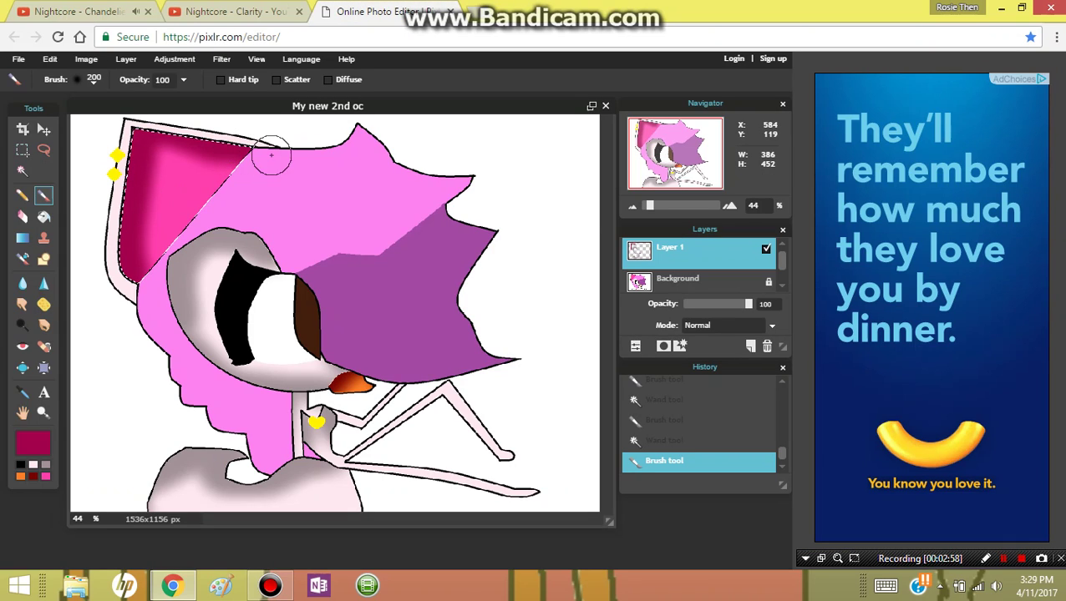
Select the light-pink hair on the Background layer with the Wand, make Layer 1 active, and sample the hair's pink.
{"action": "left_click", "coordinate": [677, 280]}
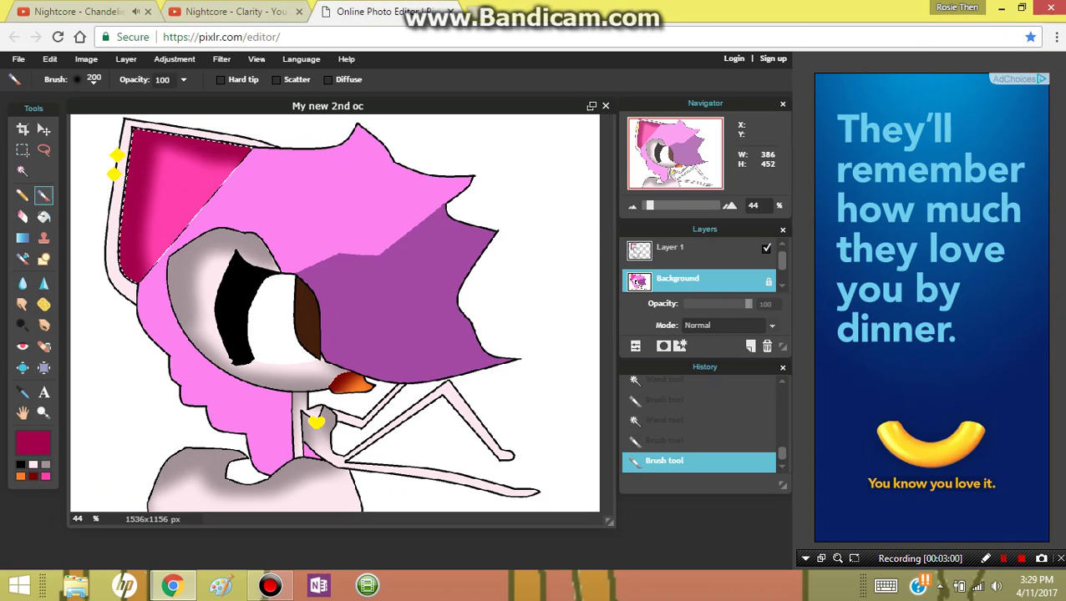
{"action": "left_click", "coordinate": [23, 171]}
{"action": "left_click", "coordinate": [327, 196]}
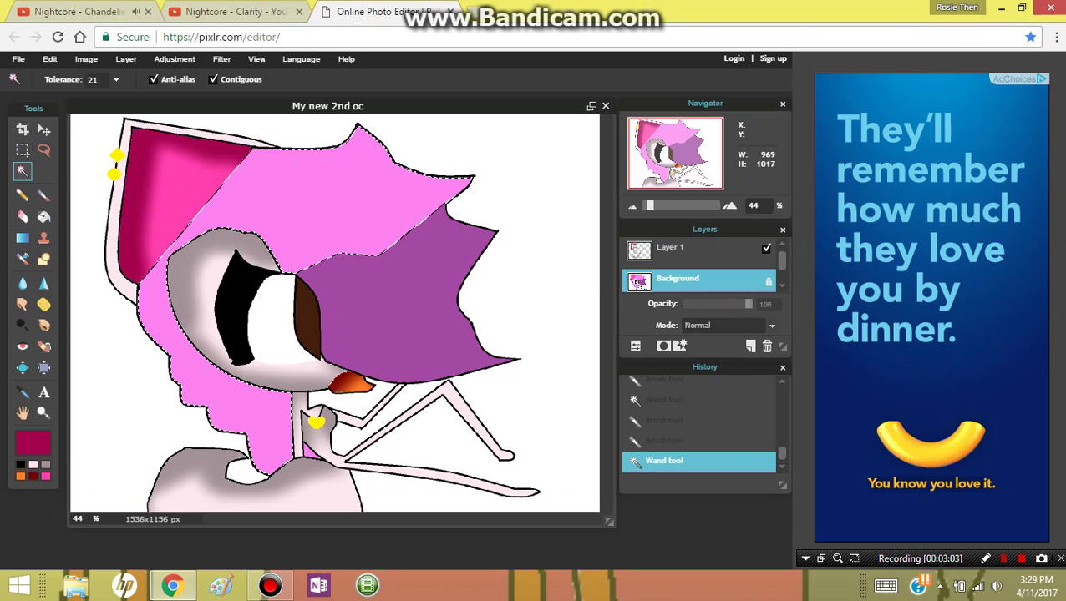
{"action": "left_click", "coordinate": [678, 251]}
{"action": "left_click", "coordinate": [22, 393]}
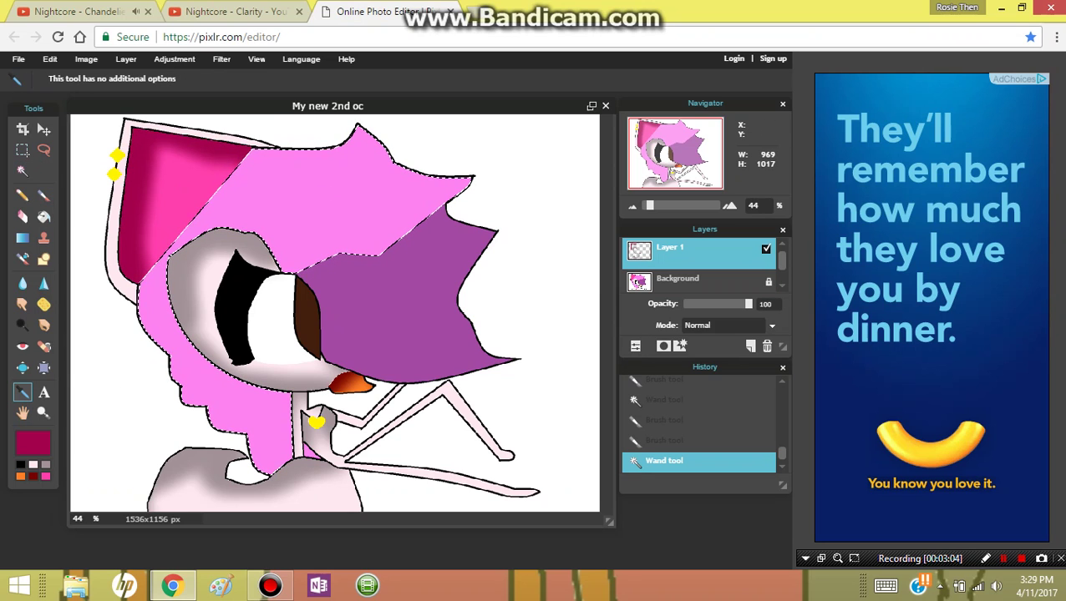
{"action": "left_click", "coordinate": [193, 375]}
Set the drawing colour to purple a12a93 and brush shading on Layer 1 along the light-pink hair's upper edge, from the ear to the spiky tip.
{"action": "left_click", "coordinate": [33, 443]}
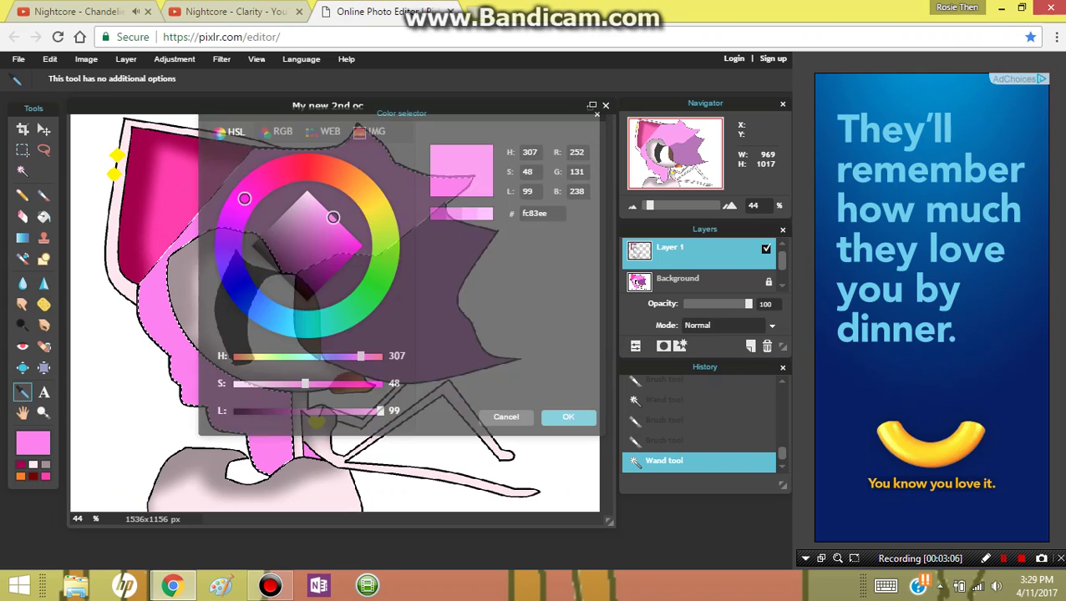
{"action": "left_click_drag", "start_coordinate": [333, 217], "coordinate": [328, 251]}
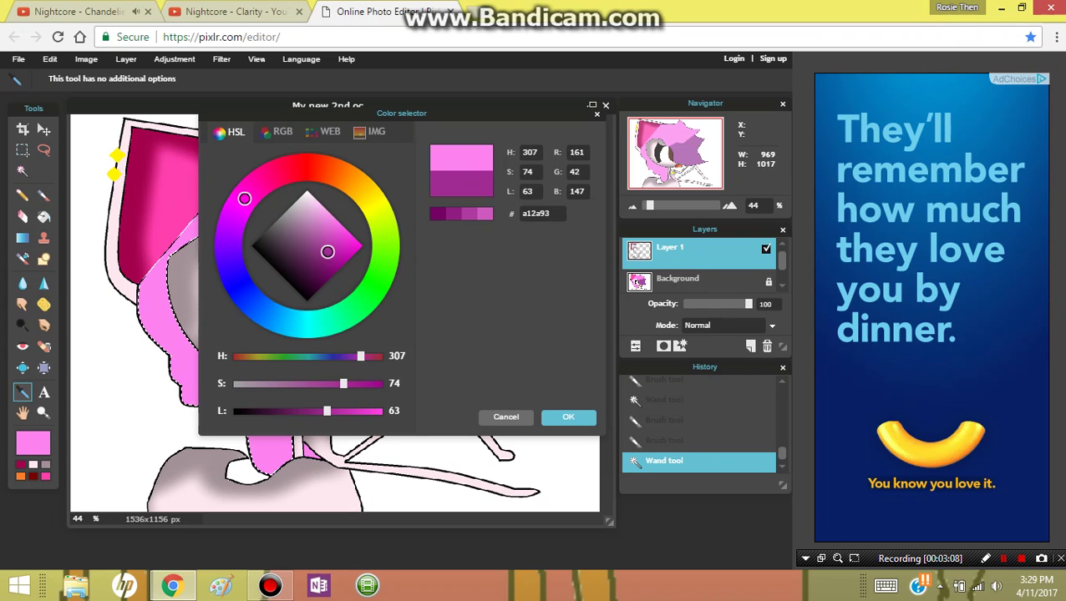
{"action": "left_click", "coordinate": [568, 416]}
{"action": "key", "text": "b"}
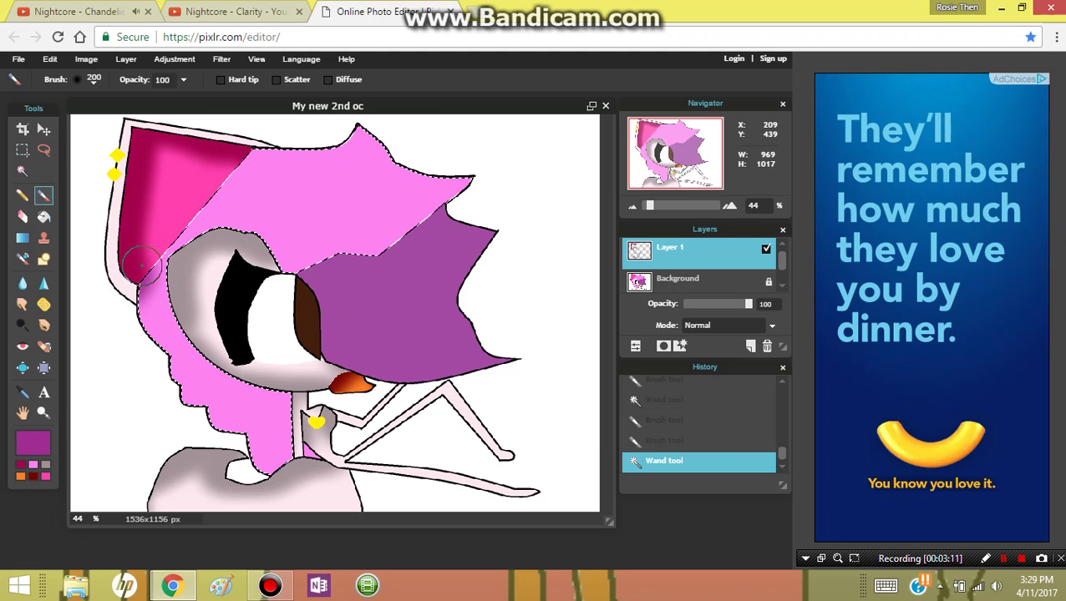
{"action": "mouse_move", "coordinate": [144, 264]}
{"action": "left_mouse_down"}
{"action": "mouse_move", "coordinate": [280, 149]}
{"action": "mouse_move", "coordinate": [276, 158]}
{"action": "mouse_move", "coordinate": [365, 144]}
{"action": "mouse_move", "coordinate": [421, 191]}
{"action": "mouse_move", "coordinate": [452, 200]}
{"action": "left_mouse_up"}
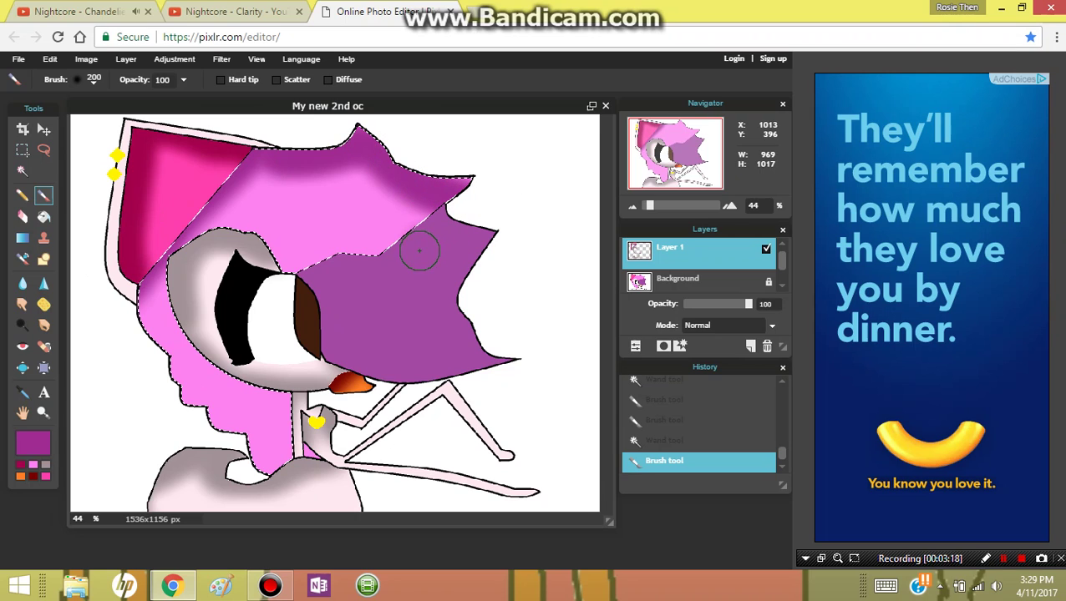
Brush purple shading on Layer 1 along the light-pink hair's remaining edges, above the dark-purple fringe, around the face and down the back lock.
{"action": "mouse_move", "coordinate": [419, 250]}
{"action": "left_mouse_down"}
{"action": "mouse_move", "coordinate": [426, 229]}
{"action": "mouse_move", "coordinate": [351, 266]}
{"action": "mouse_move", "coordinate": [311, 269]}
{"action": "mouse_move", "coordinate": [286, 267]}
{"action": "mouse_move", "coordinate": [257, 238]}
{"action": "mouse_move", "coordinate": [208, 241]}
{"action": "mouse_move", "coordinate": [135, 284]}
{"action": "mouse_move", "coordinate": [123, 305]}
{"action": "mouse_move", "coordinate": [148, 358]}
{"action": "mouse_move", "coordinate": [269, 488]}
{"action": "left_mouse_up"}
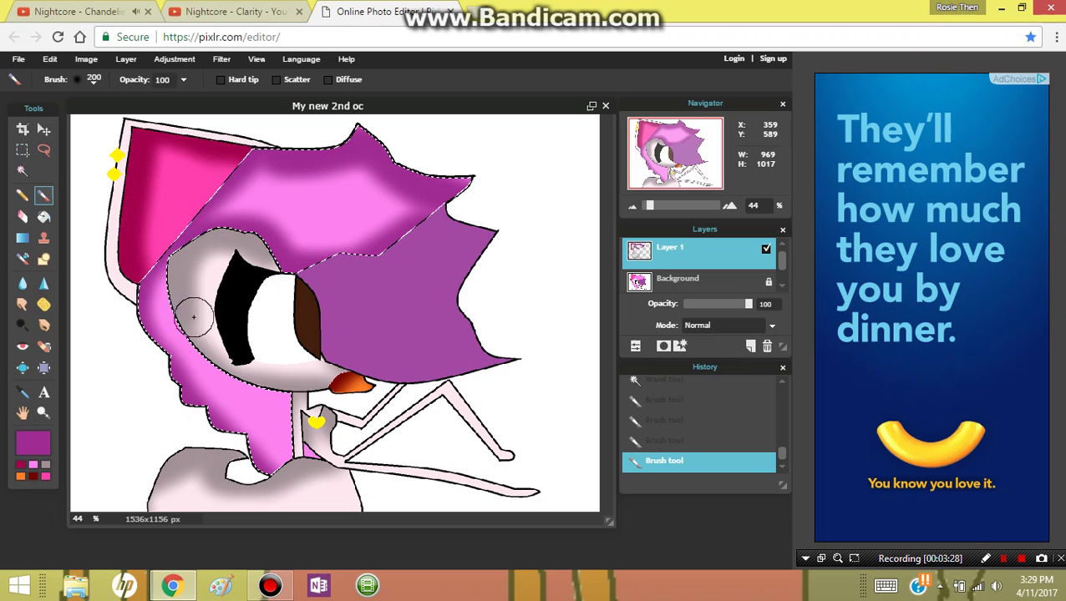
{"action": "mouse_move", "coordinate": [201, 334]}
{"action": "left_mouse_down"}
{"action": "mouse_move", "coordinate": [248, 385]}
{"action": "mouse_move", "coordinate": [299, 399]}
{"action": "left_mouse_up"}
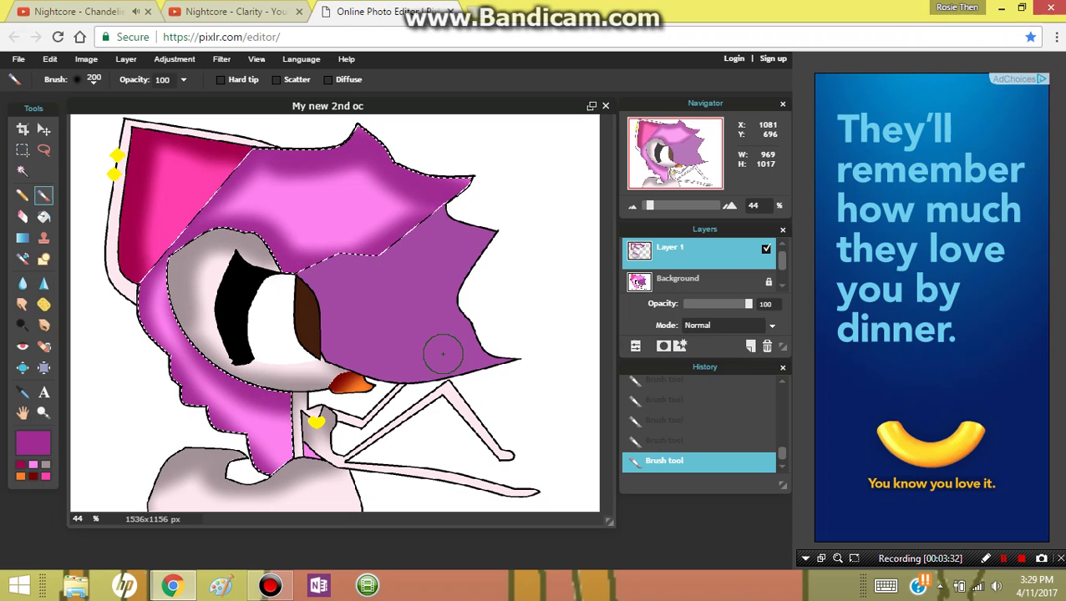
Select the dark-purple hair on the Background layer with the Wand, make Layer 1 active, and sample the hair's purple.
{"action": "left_click", "coordinate": [693, 282]}
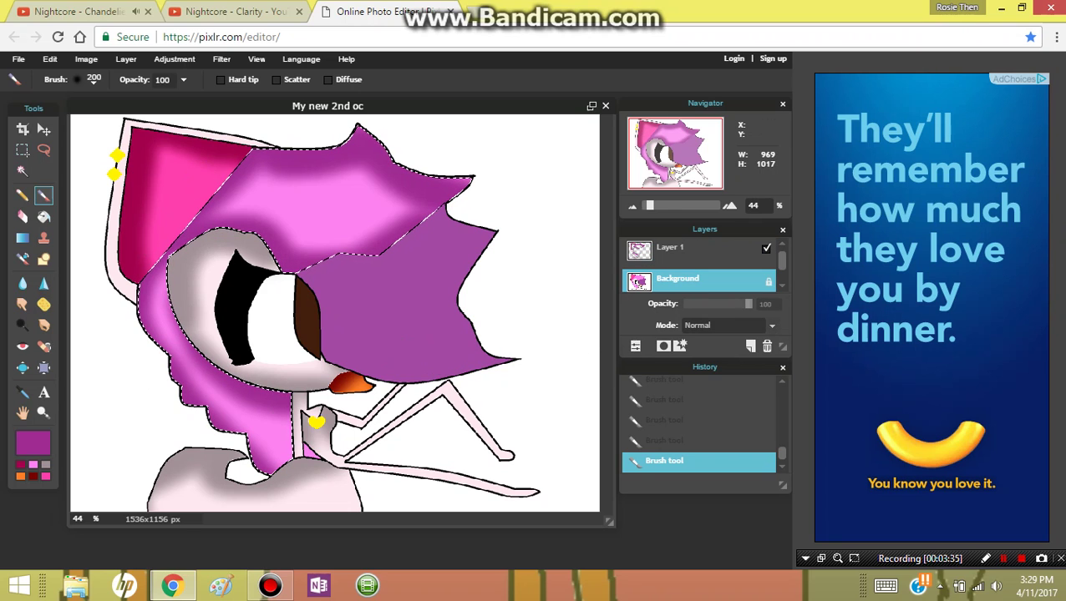
{"action": "key", "text": "w"}
{"action": "left_click", "coordinate": [418, 354]}
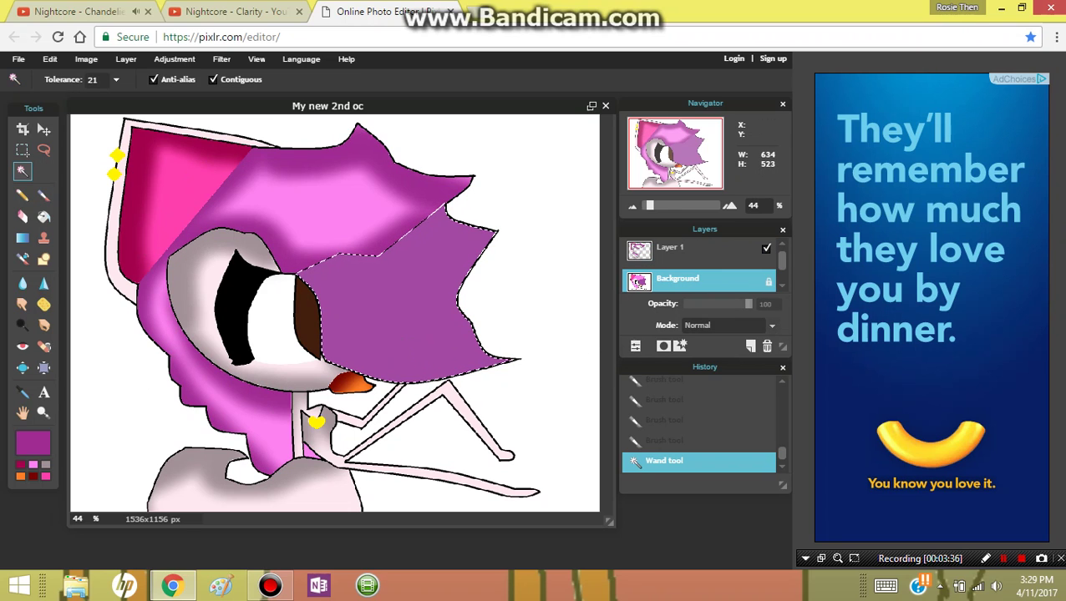
{"action": "left_click", "coordinate": [672, 248]}
{"action": "left_click", "coordinate": [23, 392]}
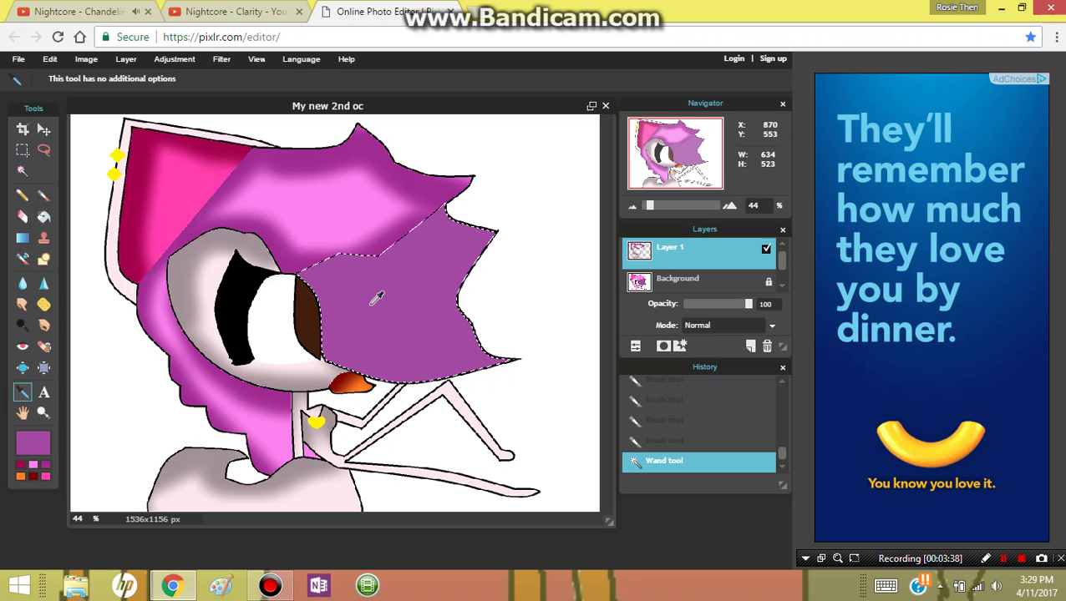
Set the drawing colour to a near-black purple and brush shading on Layer 1 all around the dark-purple hair's edges.
{"action": "left_click", "coordinate": [33, 443]}
{"action": "left_click_drag", "start_coordinate": [317, 241], "coordinate": [313, 295]}
{"action": "left_click", "coordinate": [568, 417]}
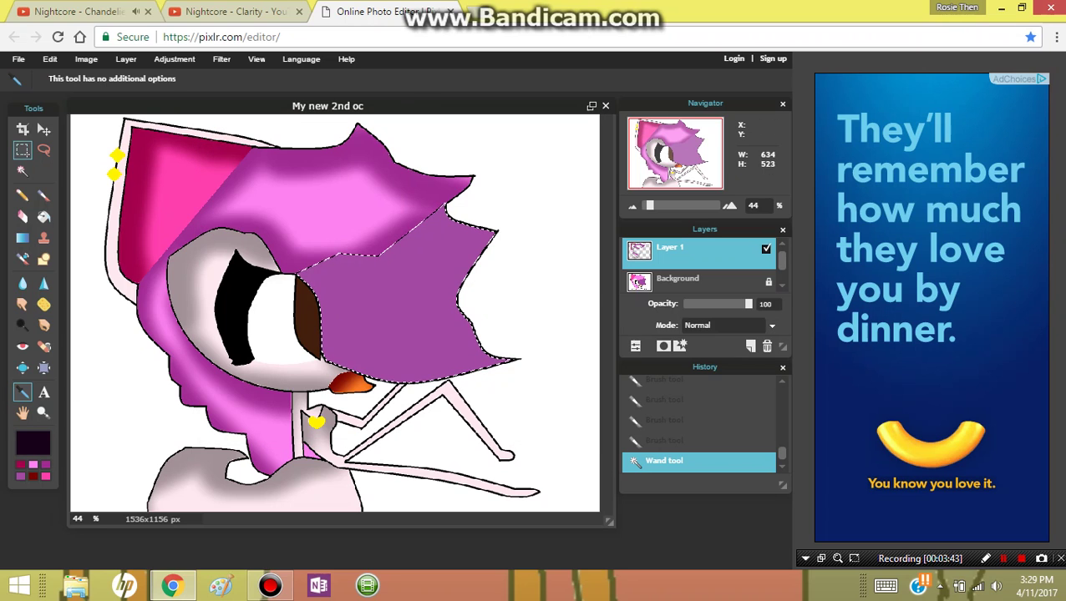
{"action": "left_click", "coordinate": [43, 195]}
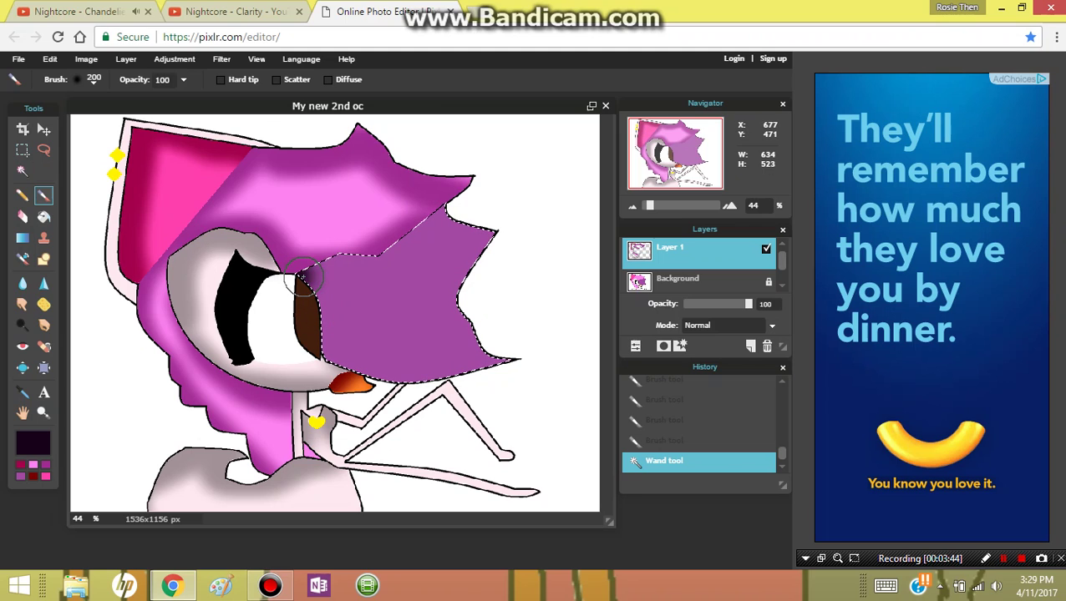
{"action": "mouse_move", "coordinate": [304, 277]}
{"action": "left_mouse_down"}
{"action": "mouse_move", "coordinate": [380, 260]}
{"action": "mouse_move", "coordinate": [441, 217]}
{"action": "mouse_move", "coordinate": [486, 250]}
{"action": "mouse_move", "coordinate": [451, 279]}
{"action": "mouse_move", "coordinate": [453, 304]}
{"action": "mouse_move", "coordinate": [502, 367]}
{"action": "mouse_move", "coordinate": [407, 399]}
{"action": "mouse_move", "coordinate": [359, 396]}
{"action": "mouse_move", "coordinate": [305, 341]}
{"action": "mouse_move", "coordinate": [306, 284]}
{"action": "mouse_move", "coordinate": [316, 378]}
{"action": "left_mouse_up"}
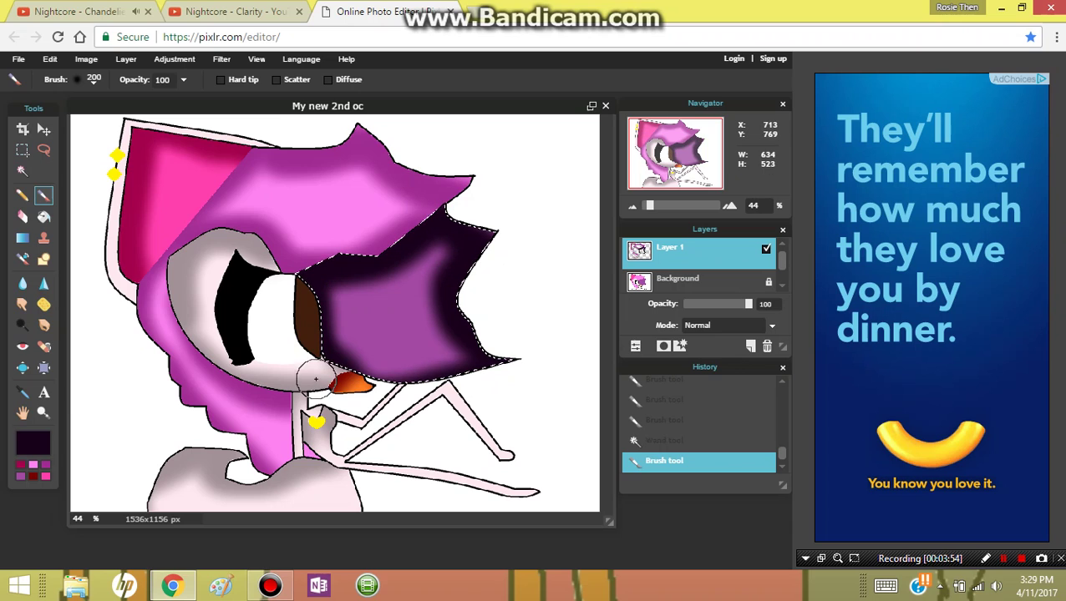
Deselect the dark-purple hair and lower Layer 1's opacity to 28.
{"action": "left_click", "coordinate": [43, 150]}
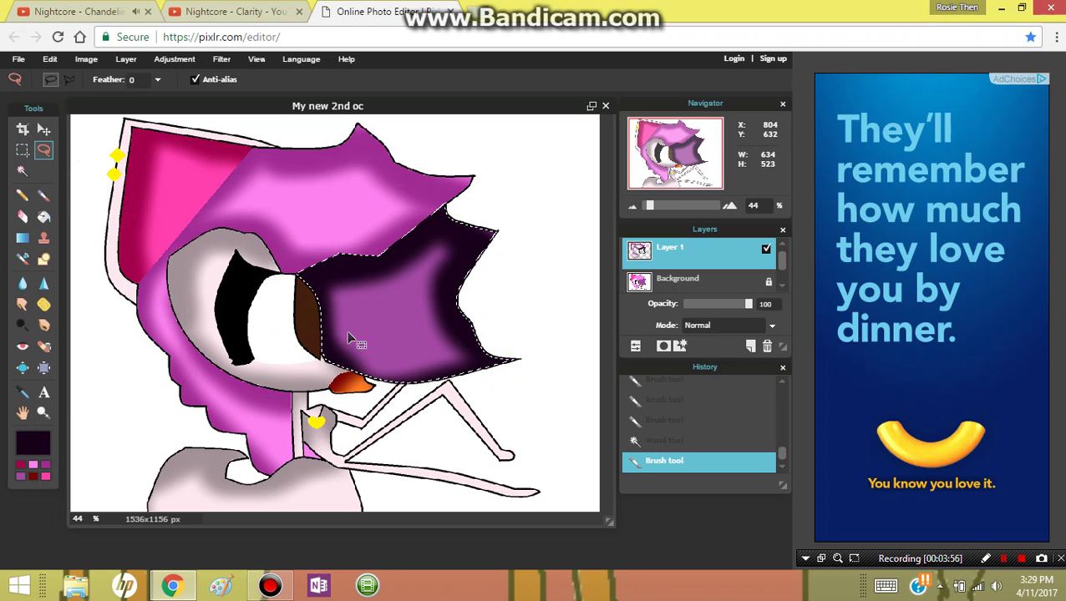
{"action": "left_click", "coordinate": [223, 407]}
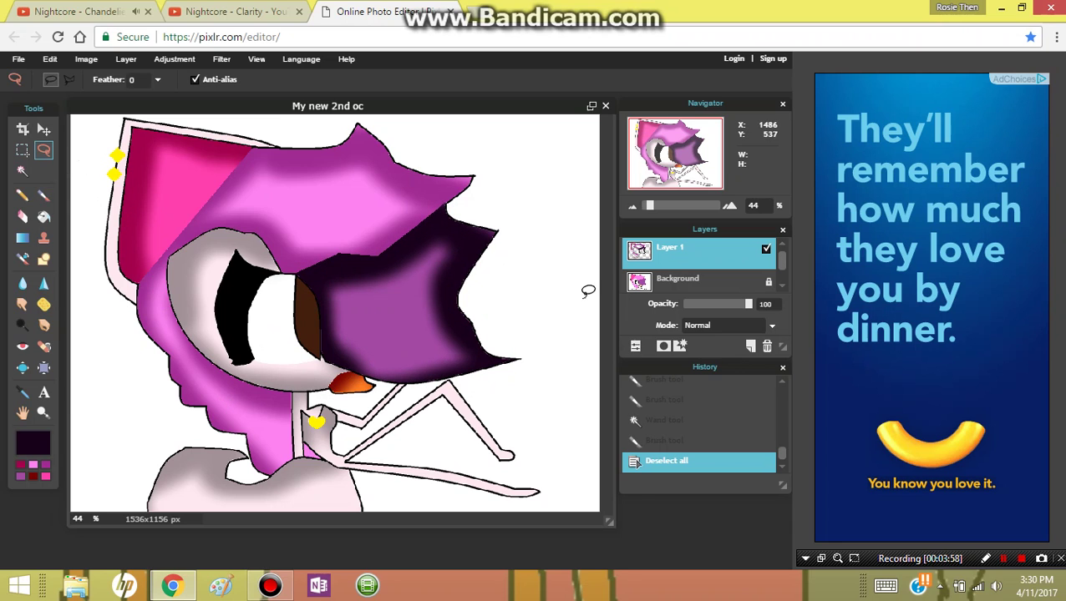
{"action": "left_click_drag", "start_coordinate": [749, 304], "coordinate": [700, 304]}
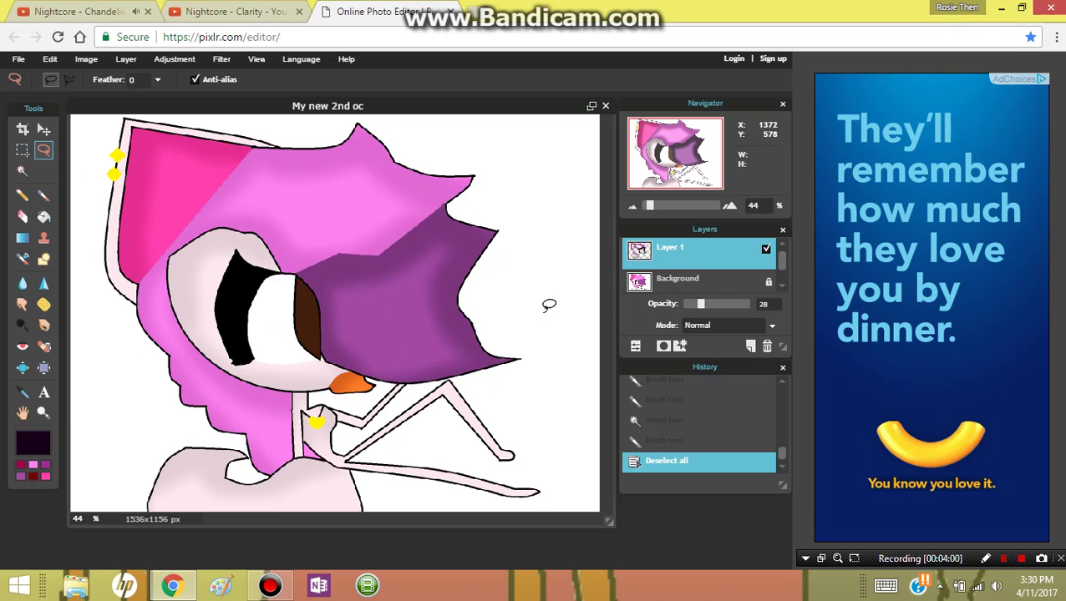
Add a new layer above Layer 1, and select the white area around the character on the Background layer with the Wand.
{"action": "key", "text": "ctrl+shift+n"}
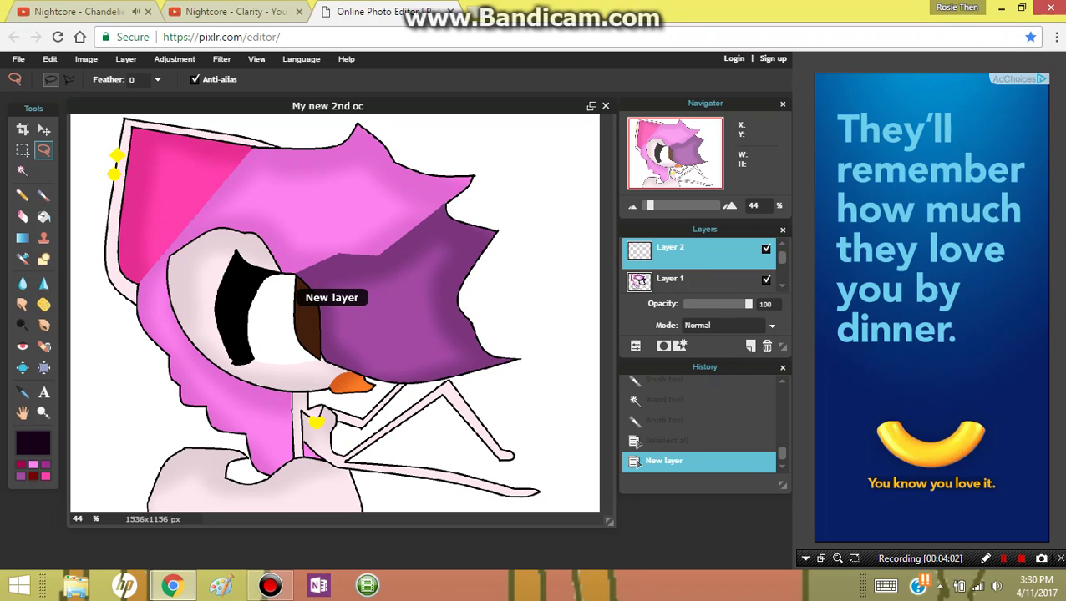
{"action": "left_click", "coordinate": [694, 275]}
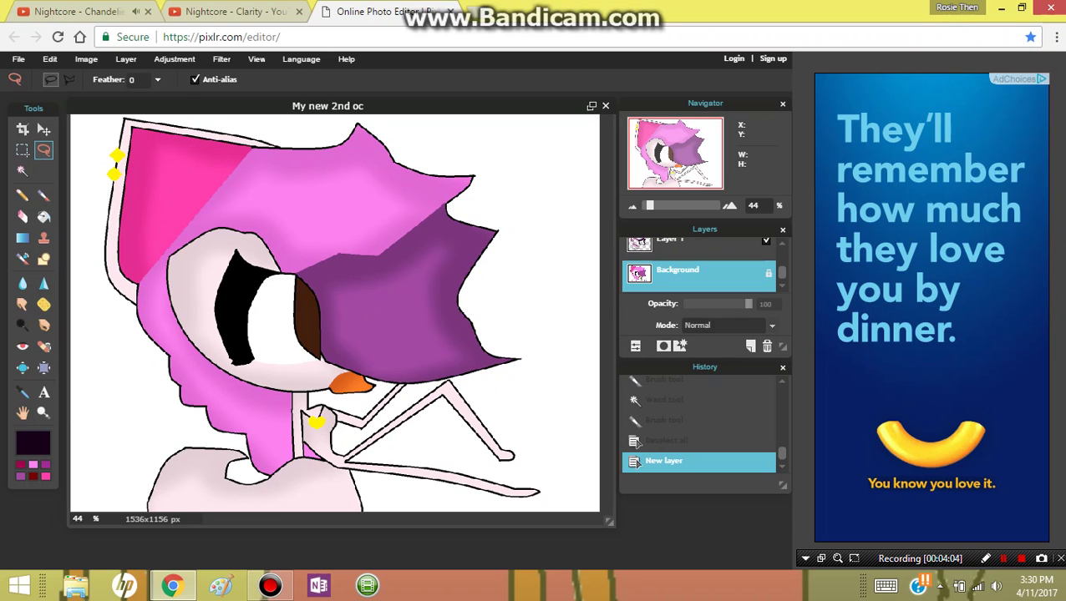
{"action": "key", "text": "w"}
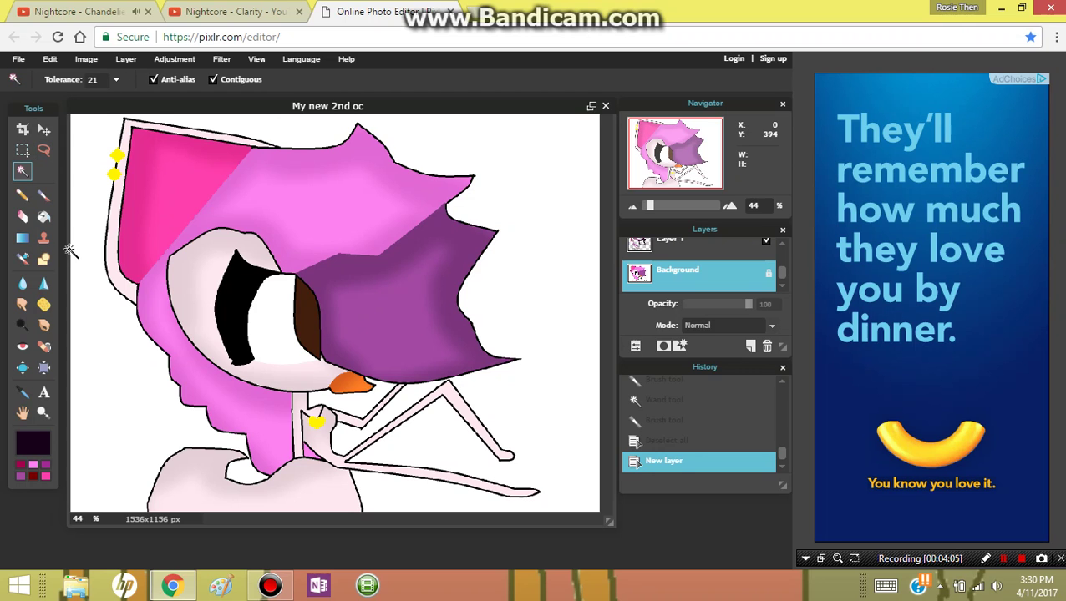
{"action": "left_click", "coordinate": [73, 250]}
Choose the blue-to-white preset for the Gradient tool and replace its blue with the pale pink sampled from the character's body.
{"action": "left_click", "coordinate": [22, 238]}
{"action": "left_click", "coordinate": [213, 80]}
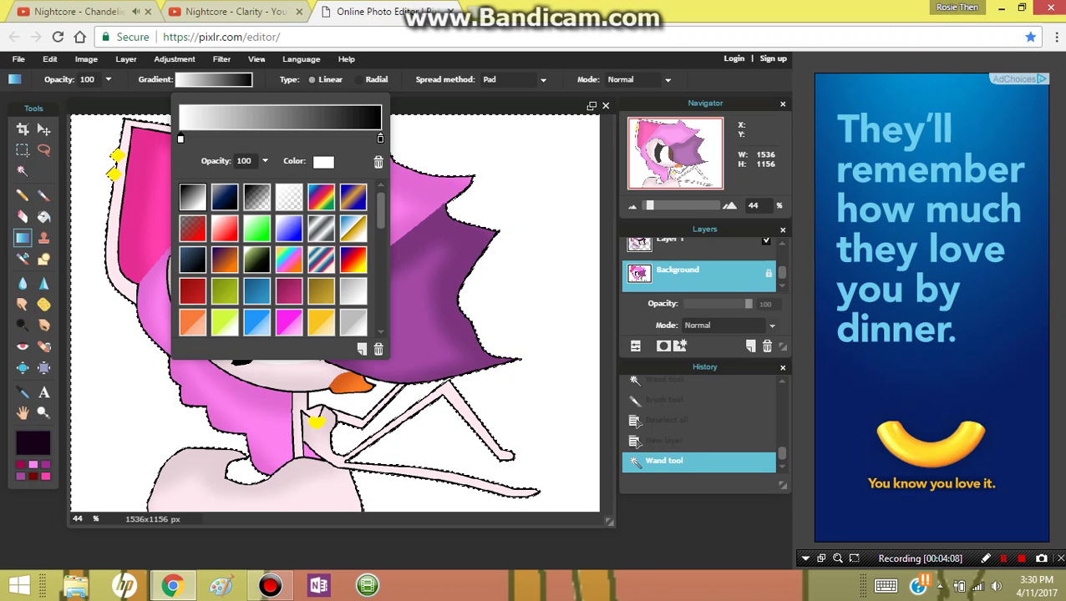
{"action": "scroll", "coordinate": [272, 259], "scroll_direction": "down", "scroll_amount": 5}
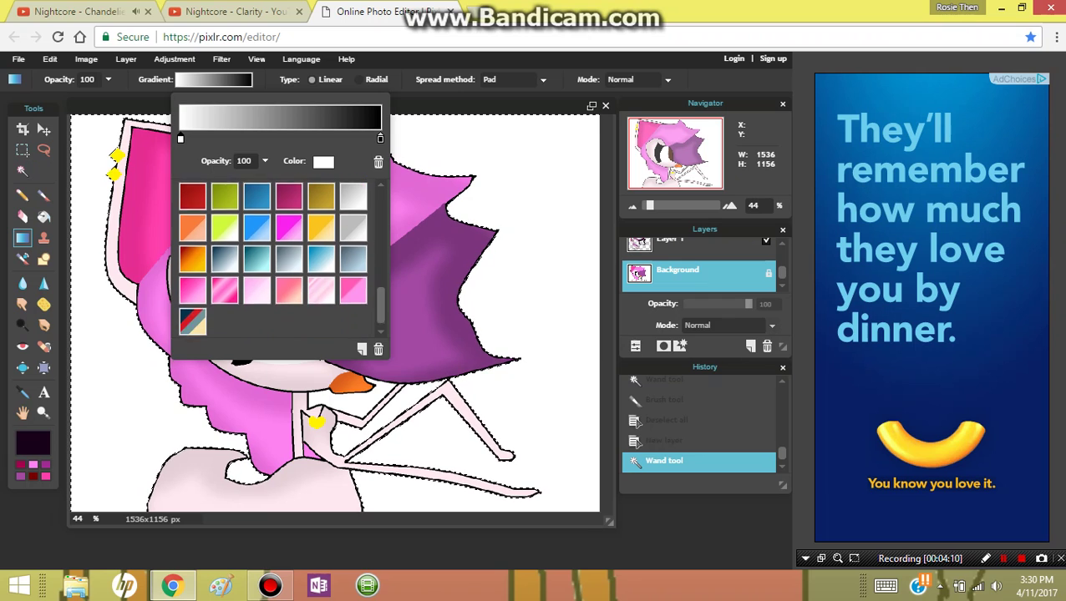
{"action": "scroll", "coordinate": [272, 259], "scroll_direction": "up", "scroll_amount": 1}
{"action": "left_click", "coordinate": [320, 279]}
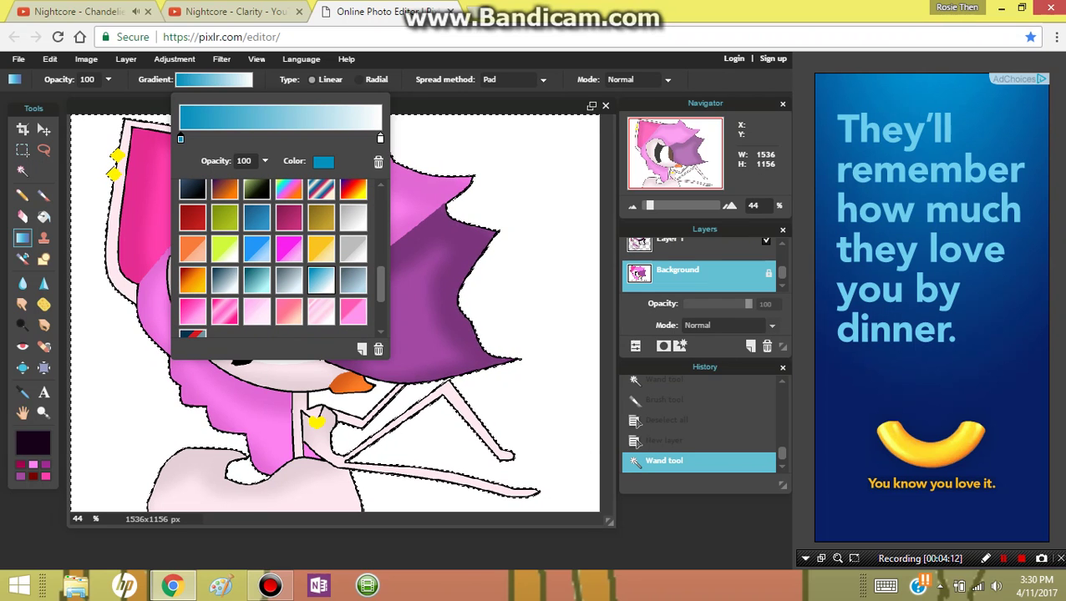
{"action": "left_click", "coordinate": [323, 162]}
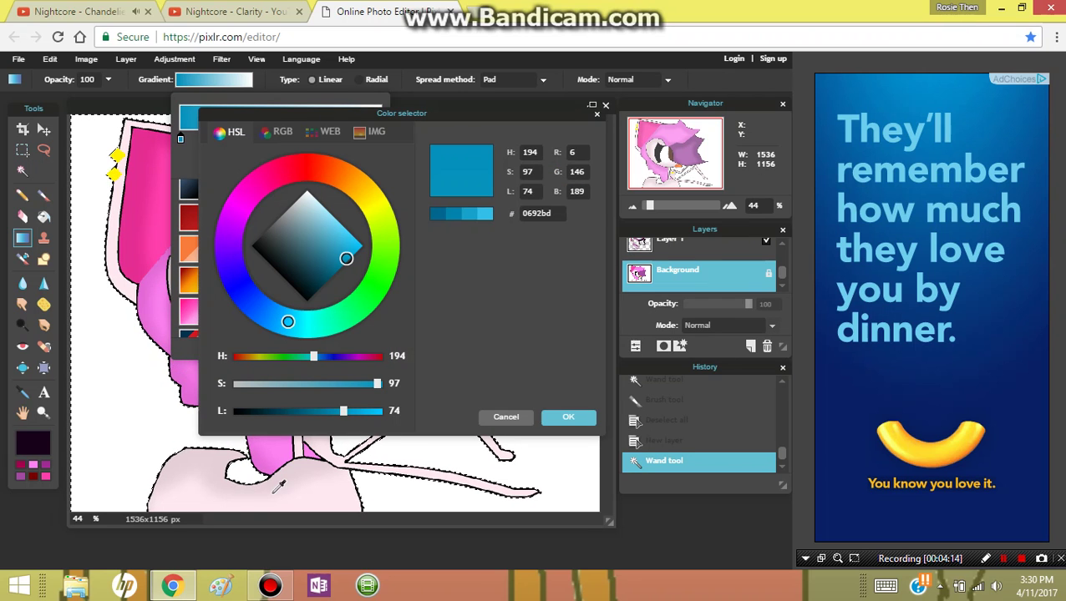
{"action": "left_click", "coordinate": [334, 494]}
{"action": "left_click", "coordinate": [563, 410]}
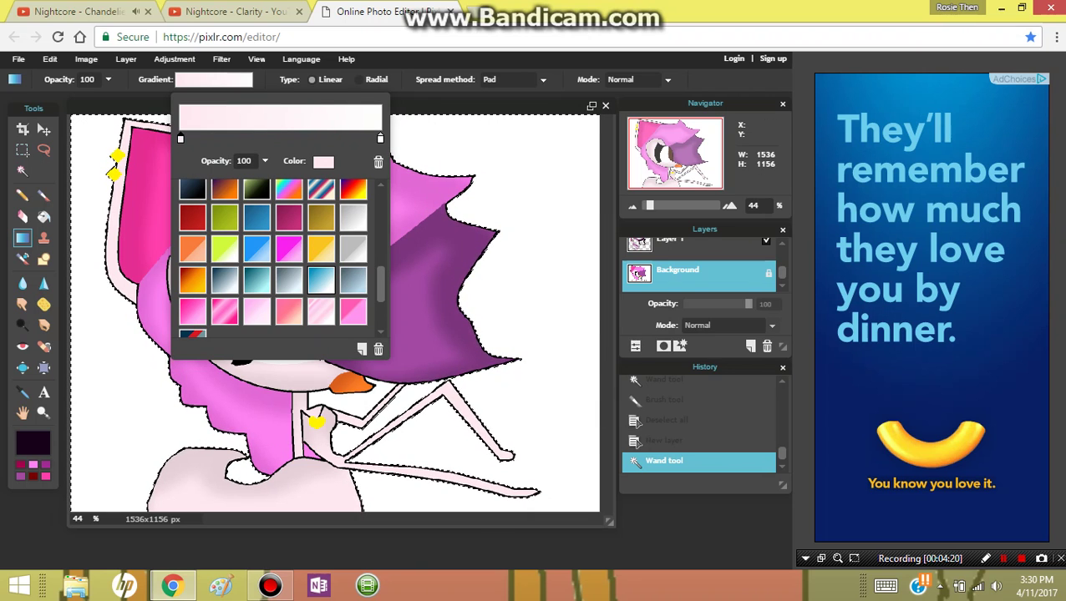
Replace the gradient's white end colour with the earring's yellow, lightened to ffff5c.
{"action": "left_click", "coordinate": [323, 162]}
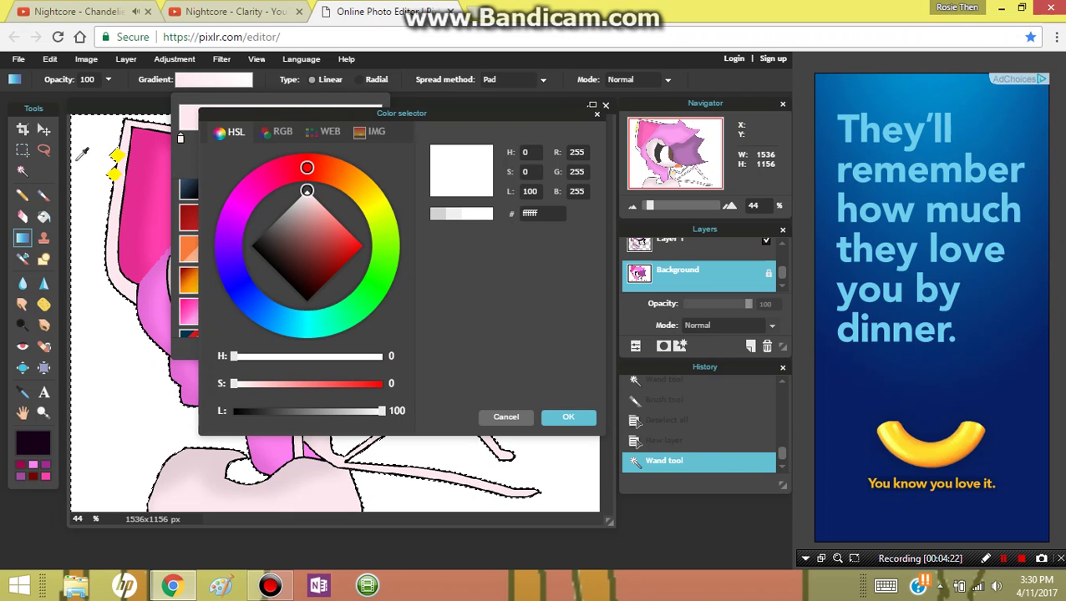
{"action": "left_click", "coordinate": [116, 172]}
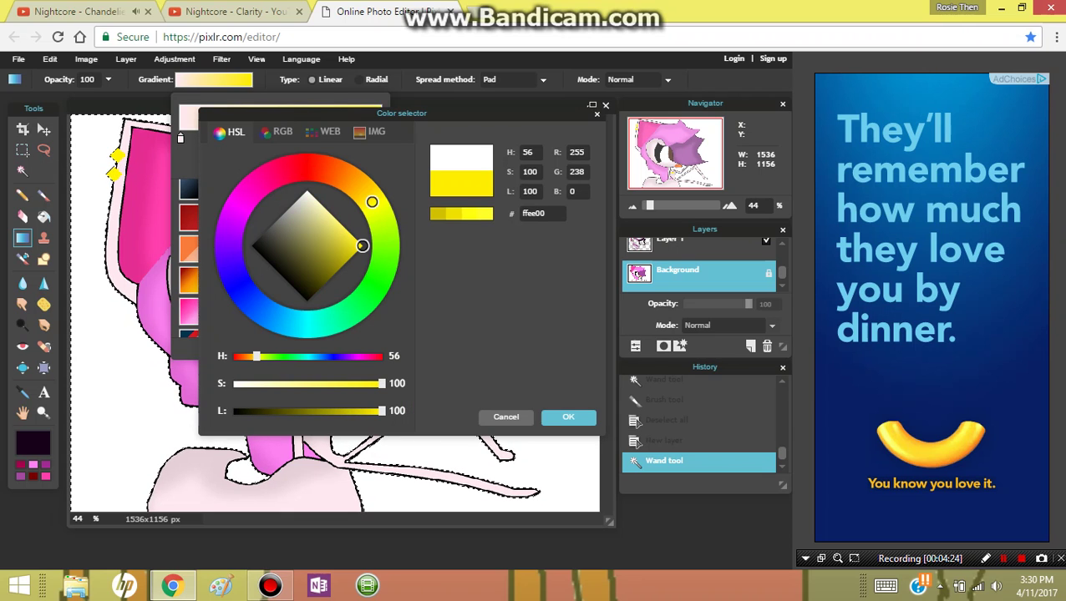
{"action": "left_click_drag", "start_coordinate": [362, 246], "coordinate": [342, 226]}
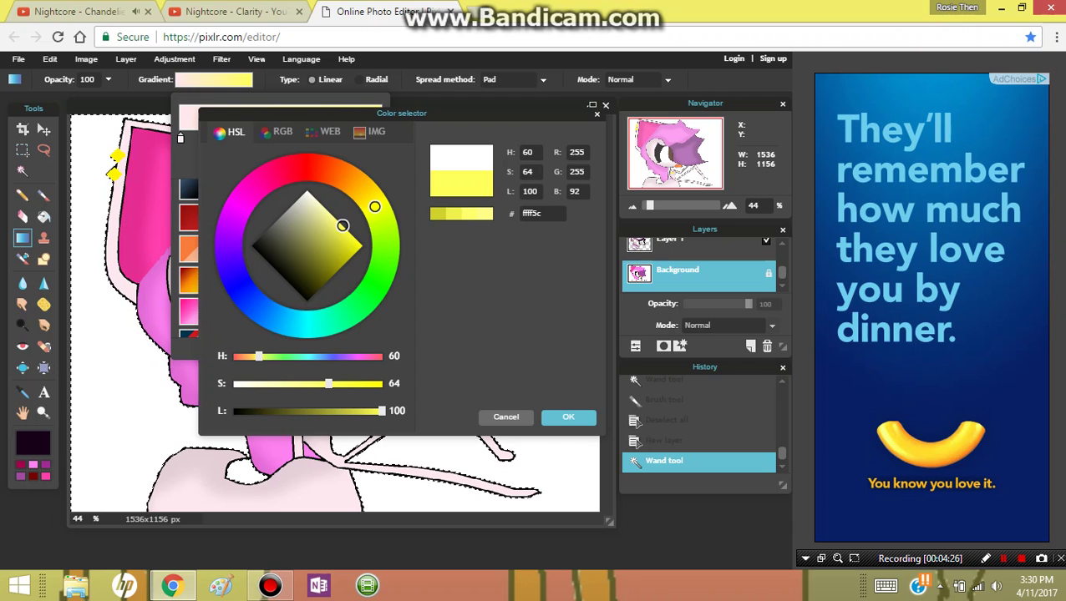
{"action": "left_click", "coordinate": [568, 416]}
{"action": "left_click", "coordinate": [572, 115]}
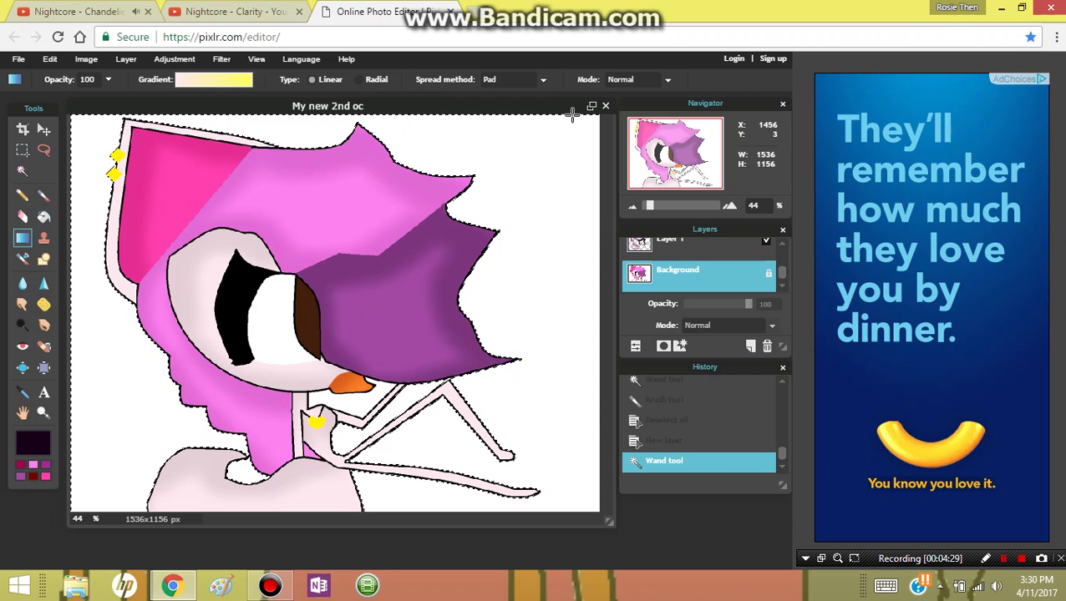
Fill the selected backdrop with the gradient, running from pale pink at the canvas's lower left to yellow at its upper right.
{"action": "left_click_drag", "start_coordinate": [585, 126], "coordinate": [315, 379]}
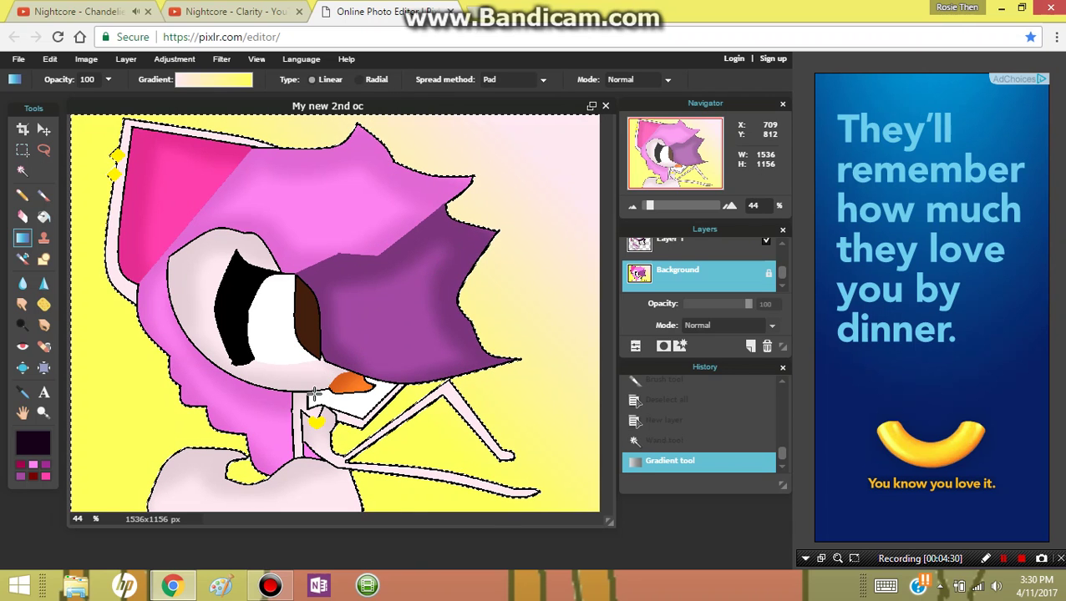
{"action": "key", "text": "ctrl+z"}
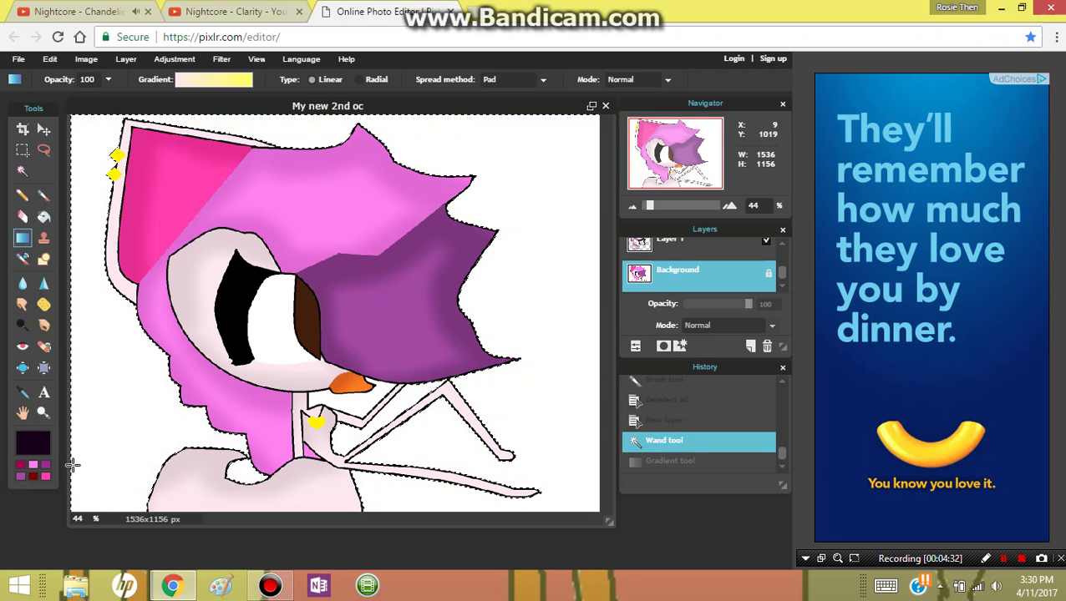
{"action": "left_click_drag", "start_coordinate": [136, 483], "coordinate": [423, 238]}
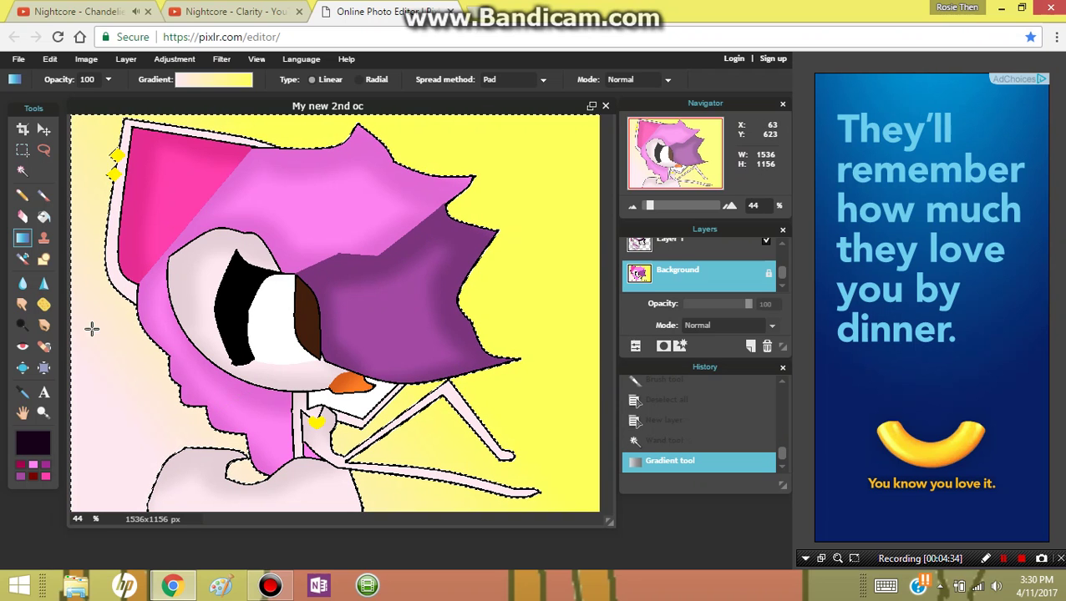
{"action": "left_click", "coordinate": [693, 242]}
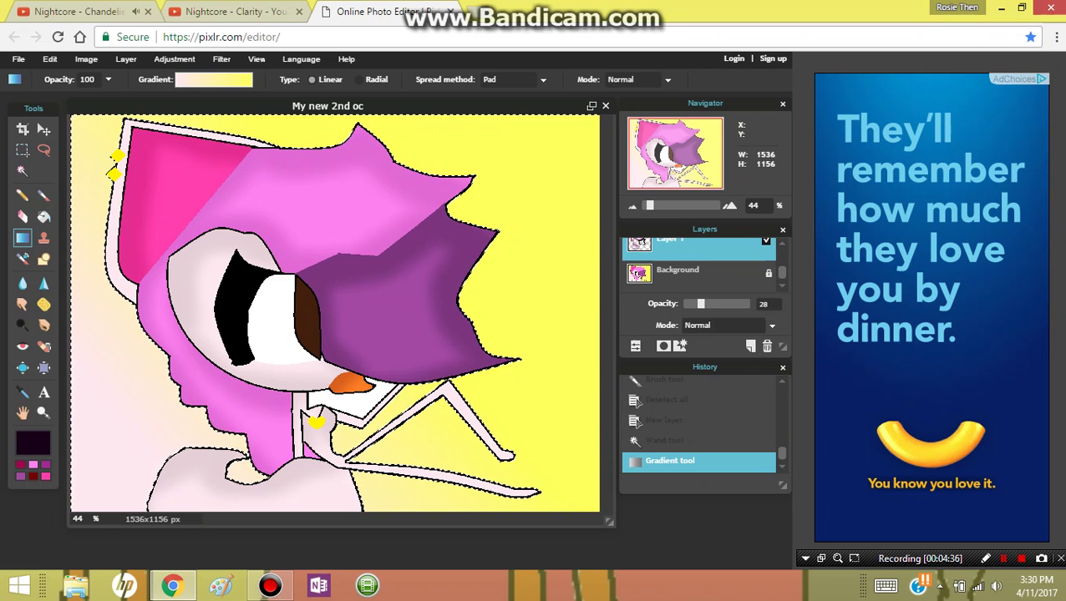
{"action": "left_click", "coordinate": [23, 150]}
{"action": "left_click", "coordinate": [22, 171]}
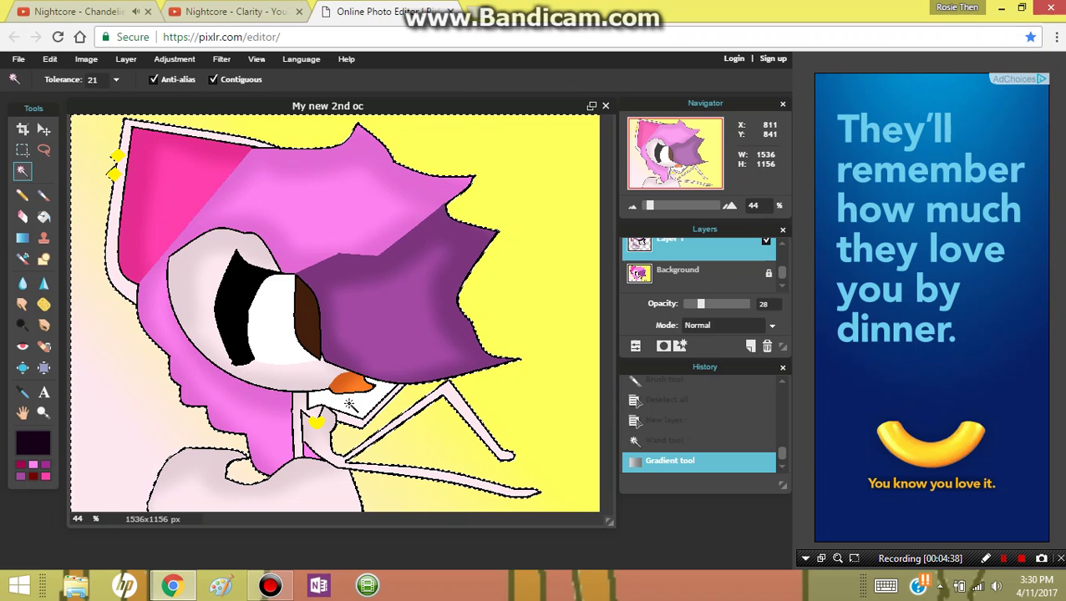
{"action": "left_click", "coordinate": [349, 404]}
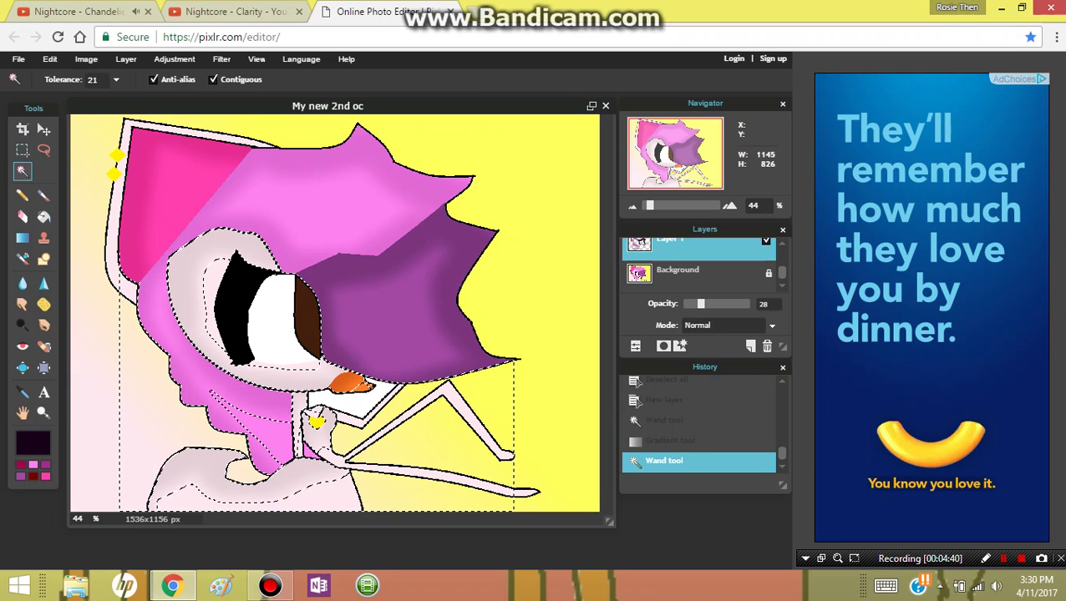
Select the white gap between the mouth and the raised arm on the Background layer and fill it with the pink-to-yellow gradient.
{"action": "left_click", "coordinate": [693, 274]}
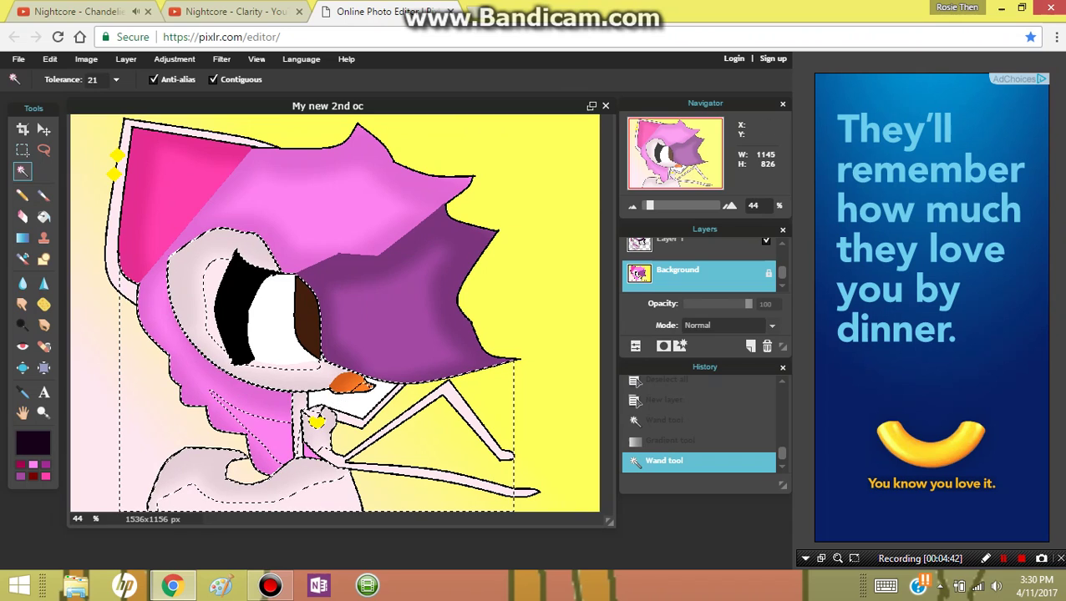
{"action": "left_click", "coordinate": [320, 395]}
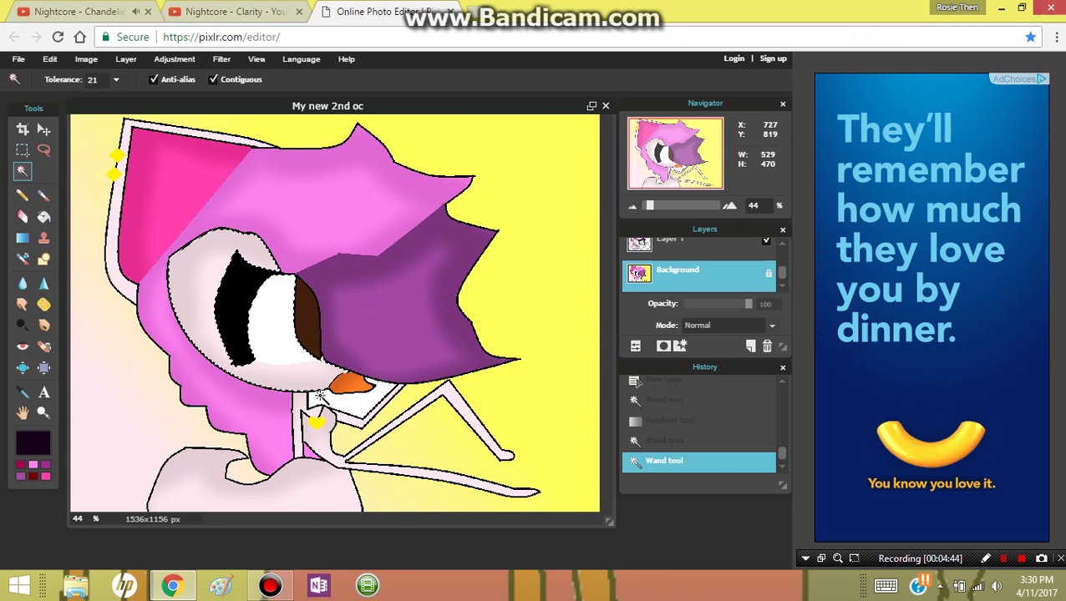
{"action": "left_click", "coordinate": [320, 397]}
{"action": "key", "text": "g"}
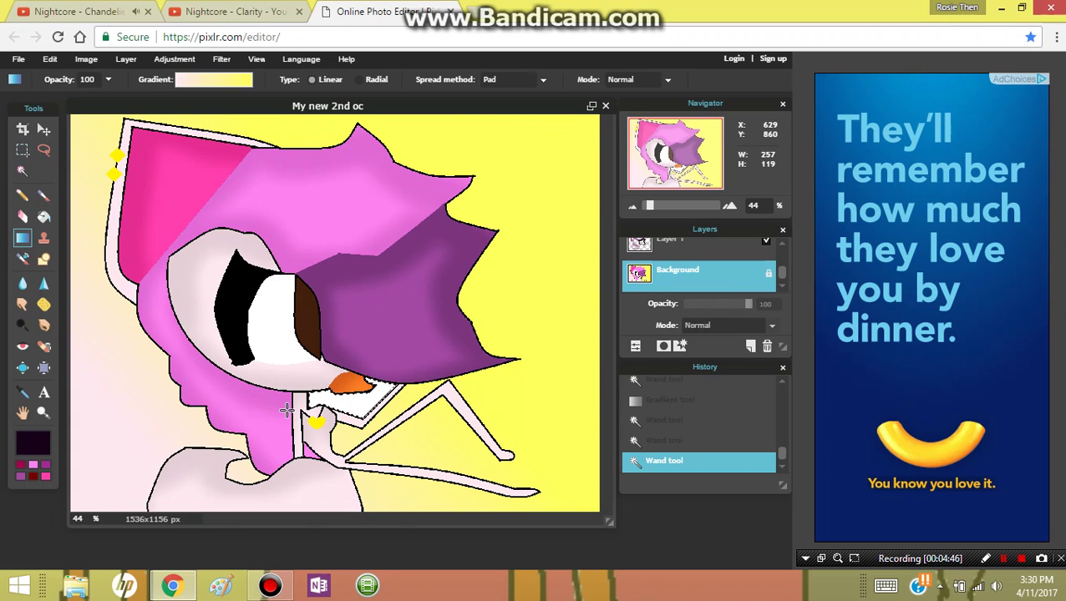
{"action": "left_click_drag", "start_coordinate": [443, 377], "coordinate": [443, 378]}
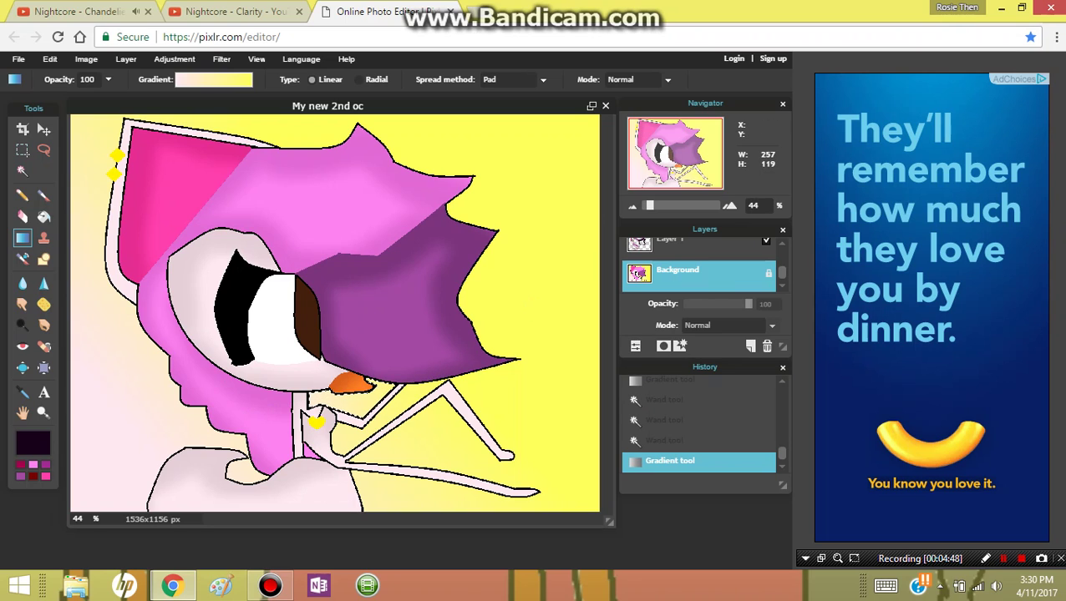
{"action": "key", "text": "l"}
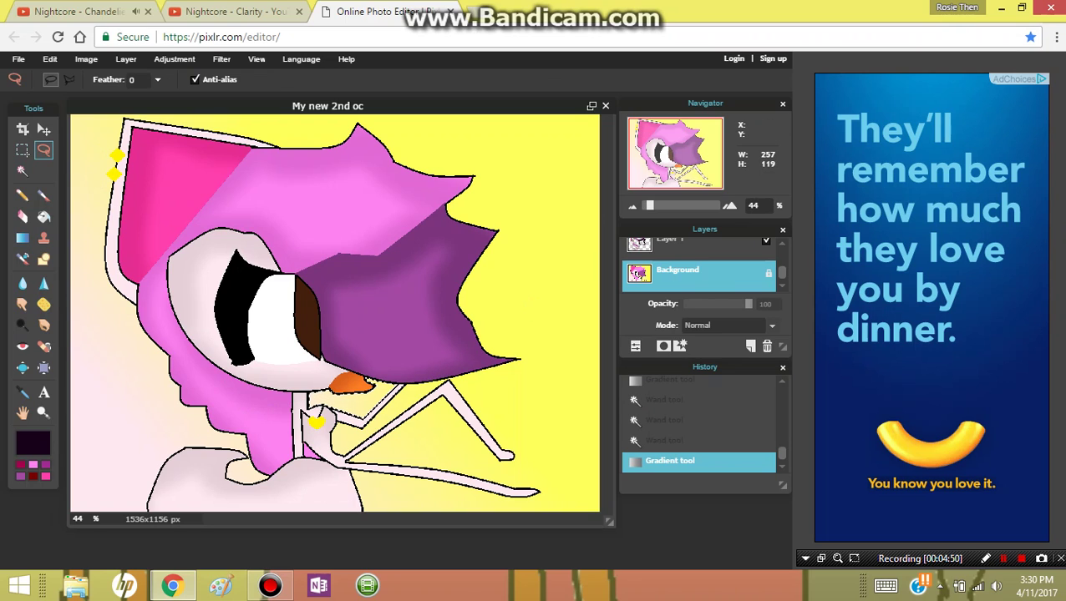
{"action": "key", "text": "w"}
{"action": "left_click", "coordinate": [76, 270]}
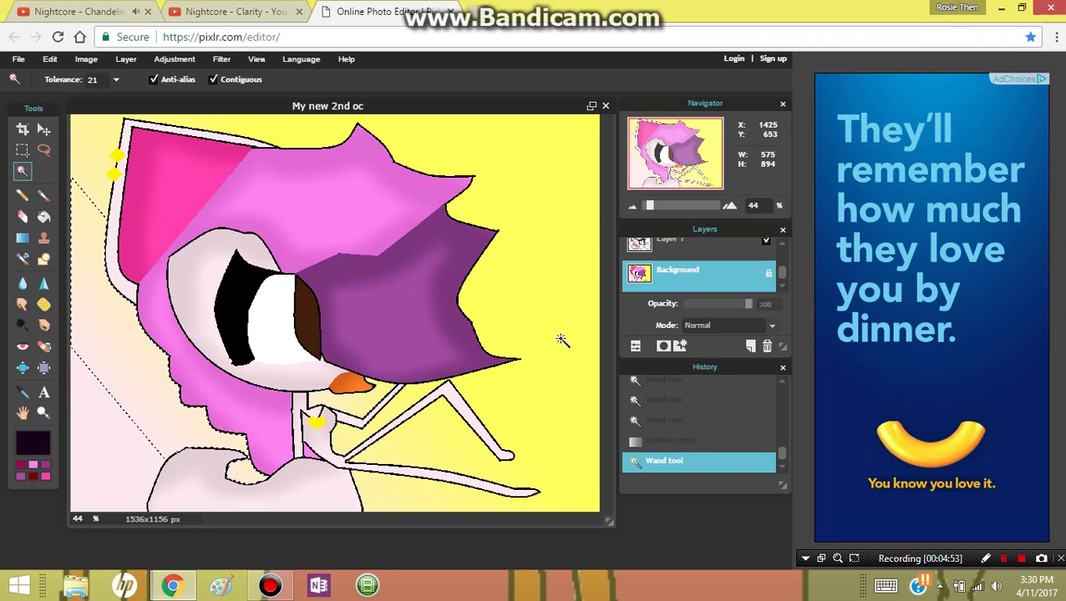
Undo the gradient fill in the mouth-arm gap and the Wand selections made since the backdrop's gradient fill, keeping that fill.
{"action": "key", "text": "ctrl+z"}
{"action": "key", "text": "ctrl+z"}
{"action": "key", "text": "ctrl+z"}
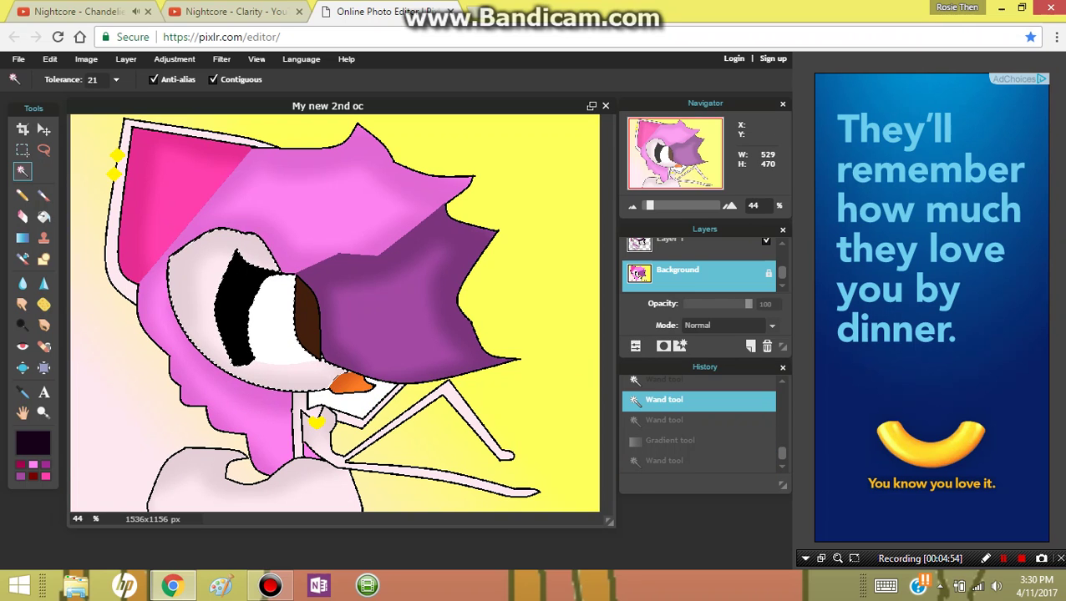
{"action": "key", "text": "ctrl+z"}
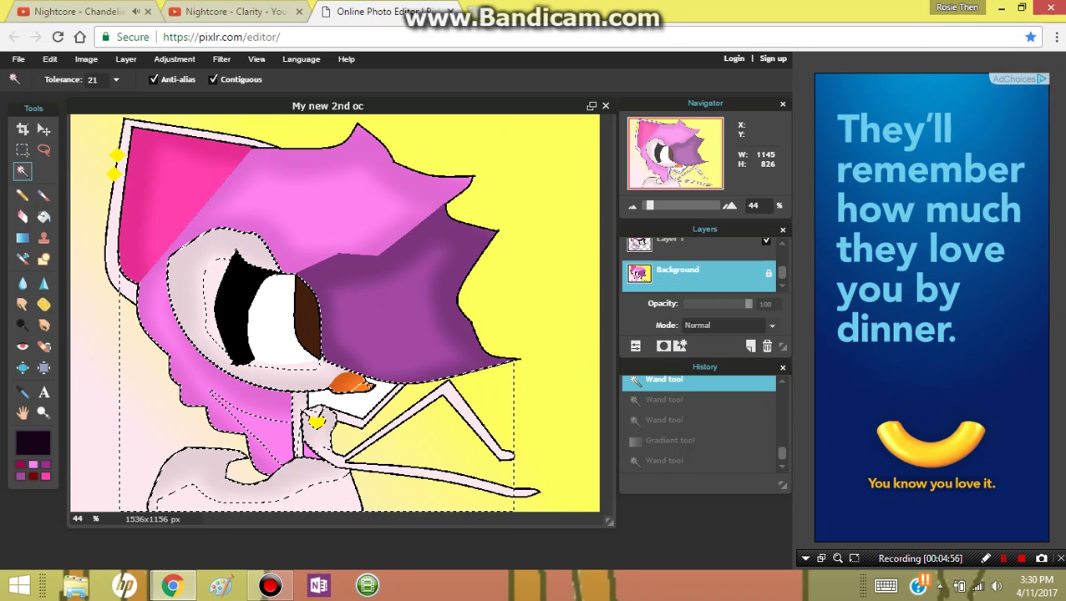
{"action": "scroll", "coordinate": [636, 378], "scroll_direction": "up", "scroll_amount": 2}
{"action": "key", "text": "ctrl+z"}
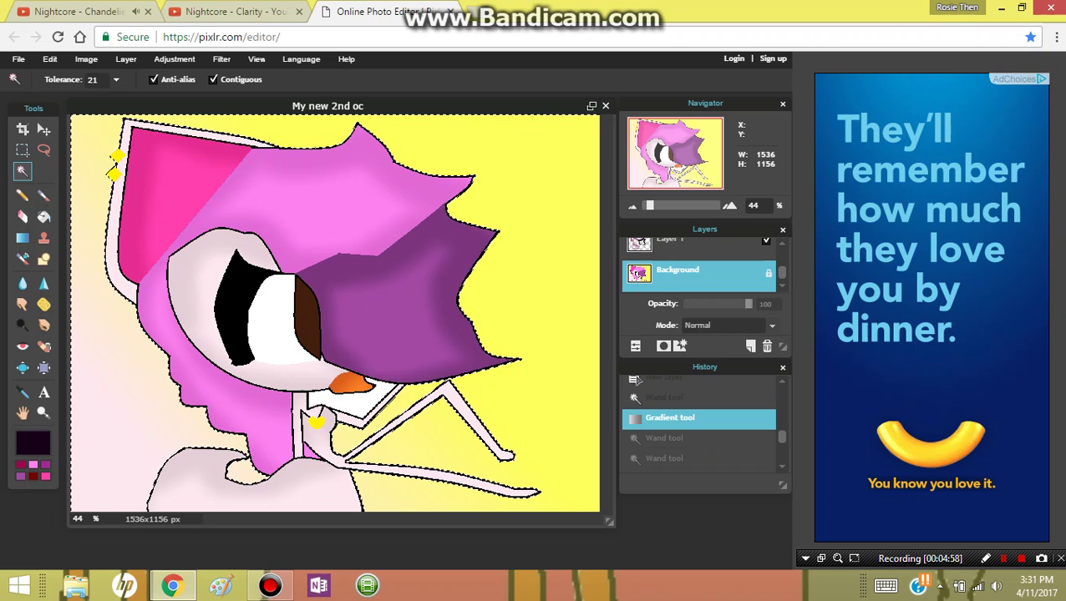
Add the Circular brush set from the Shapes category to the Brush tool's available brushes.
{"action": "key", "text": "b"}
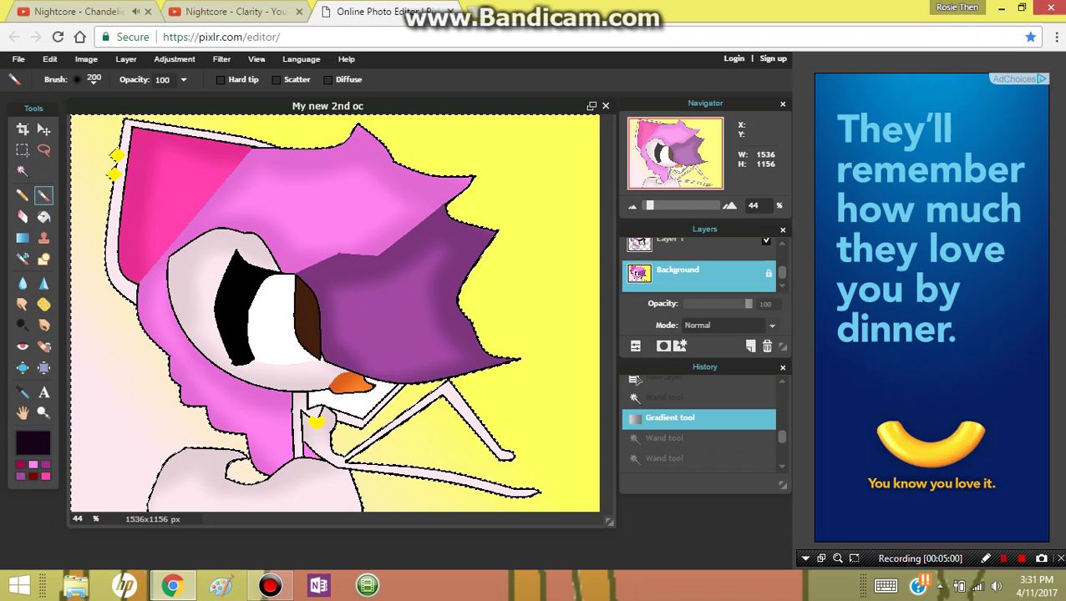
{"action": "left_click", "coordinate": [94, 79]}
{"action": "left_click", "coordinate": [397, 116]}
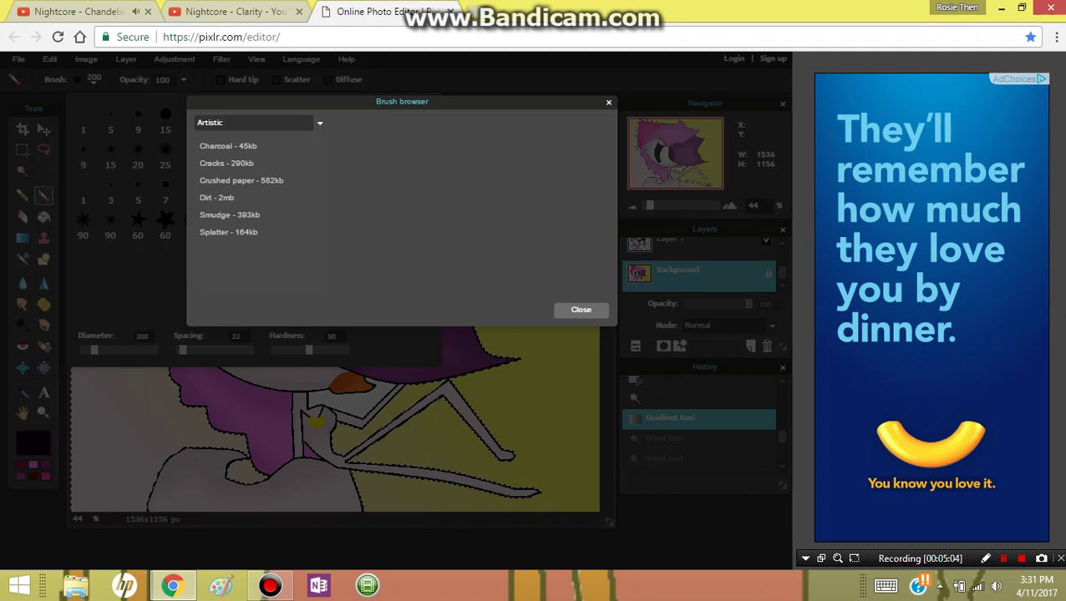
{"action": "left_click", "coordinate": [250, 123]}
{"action": "left_click", "coordinate": [212, 184]}
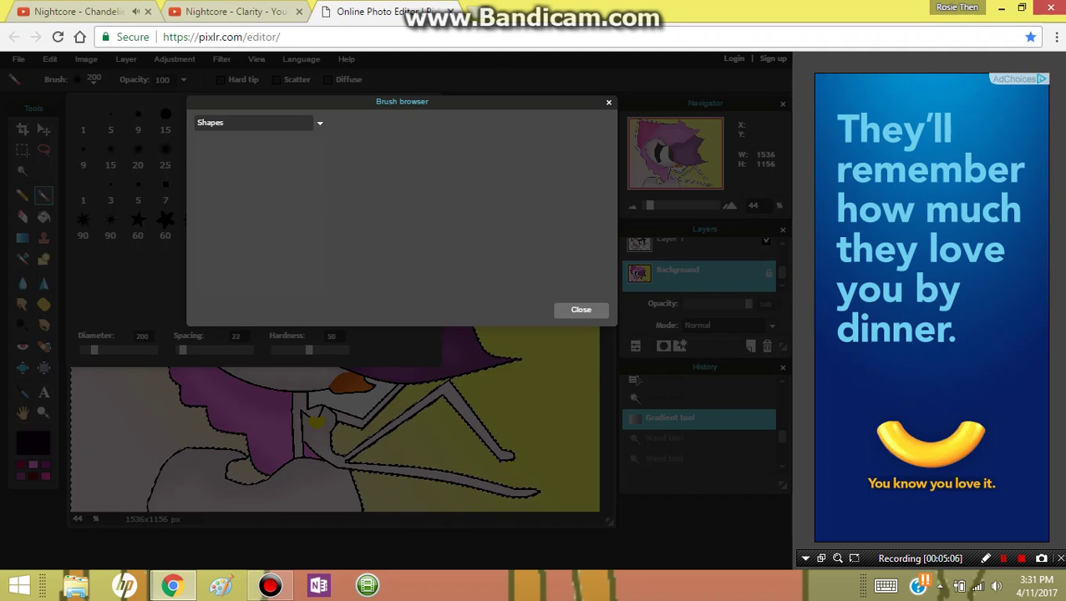
{"action": "left_click", "coordinate": [242, 146]}
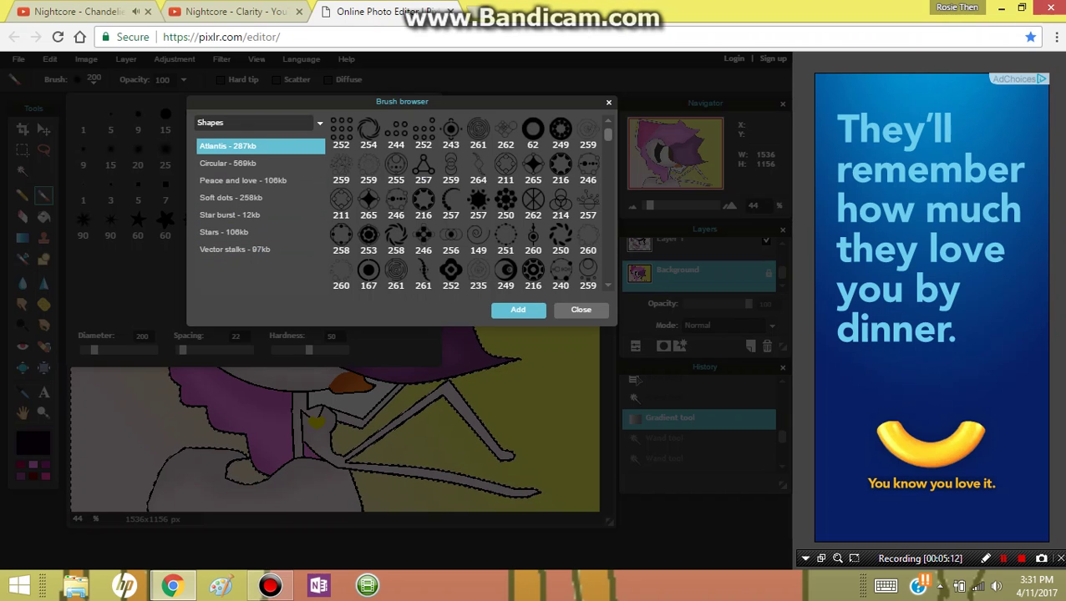
{"action": "scroll", "coordinate": [471, 202], "scroll_direction": "down", "scroll_amount": 5}
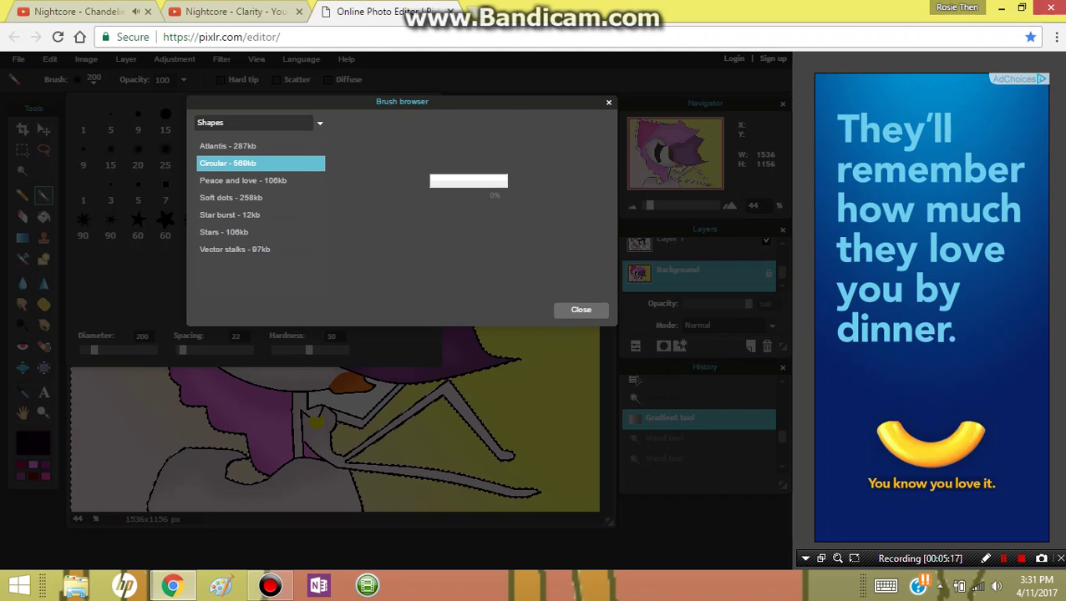
{"action": "left_click", "coordinate": [243, 164]}
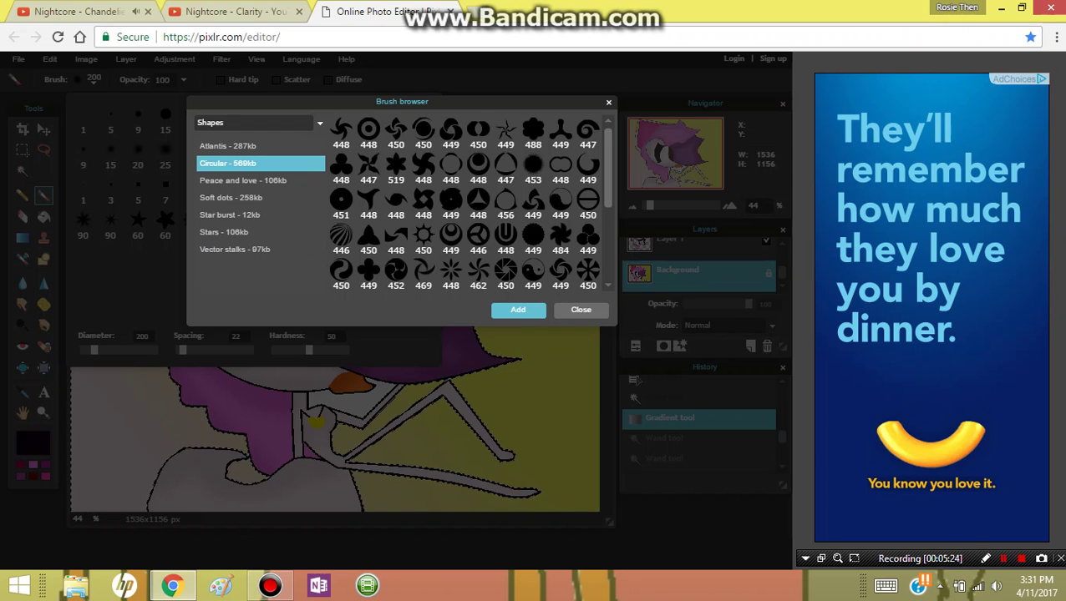
{"action": "scroll", "coordinate": [470, 202], "scroll_direction": "down", "scroll_amount": 2}
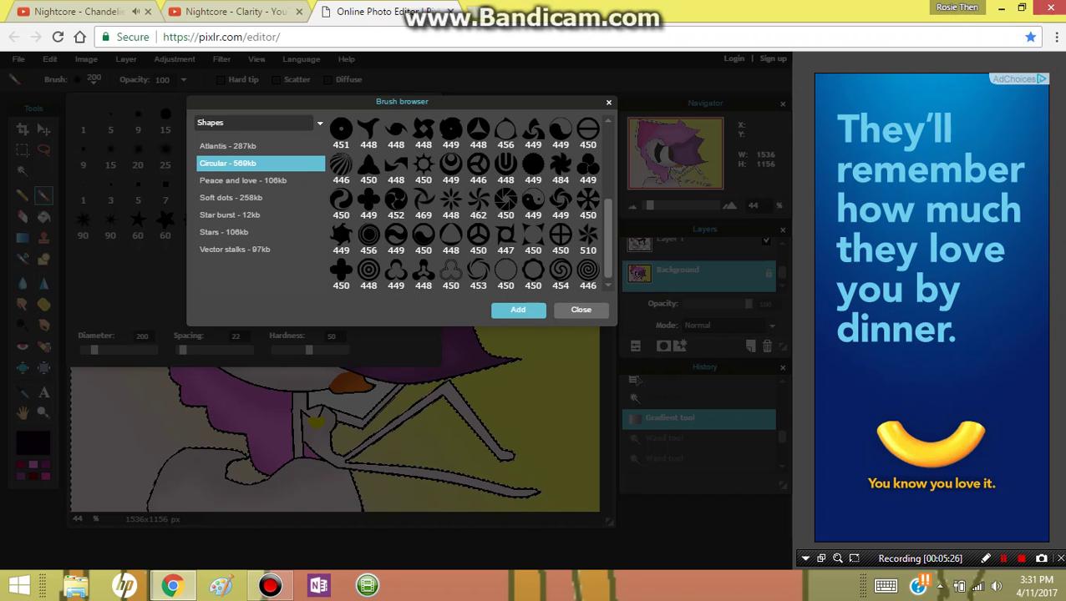
{"action": "left_click", "coordinate": [518, 310]}
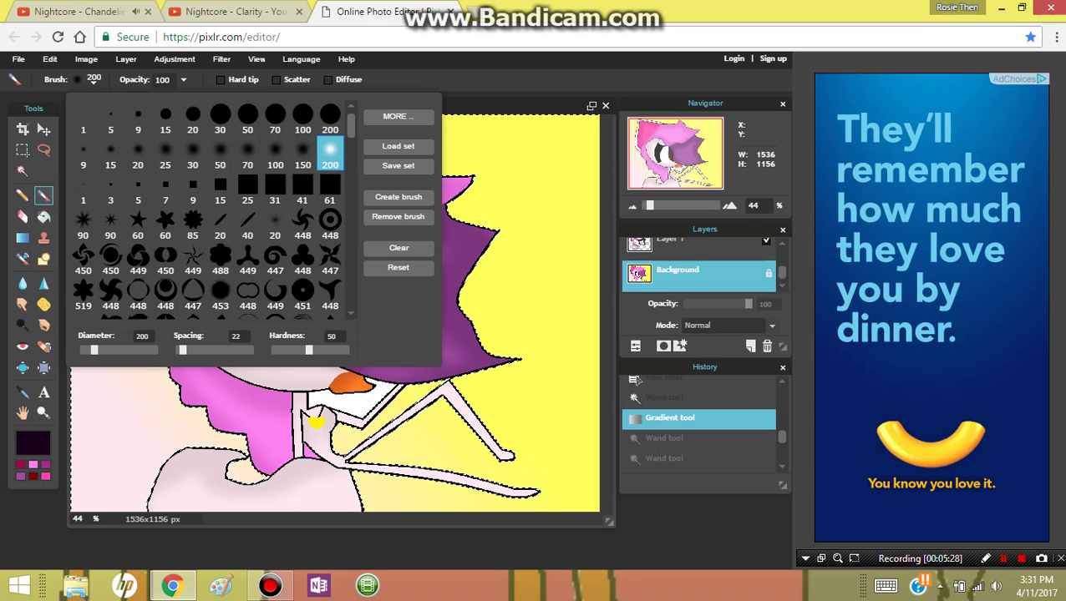
Choose the concentric-ring brush from the added set, with diameter 999 and spacing 200, and set the paint colour to white, ffffff.
{"action": "left_click", "coordinate": [330, 221]}
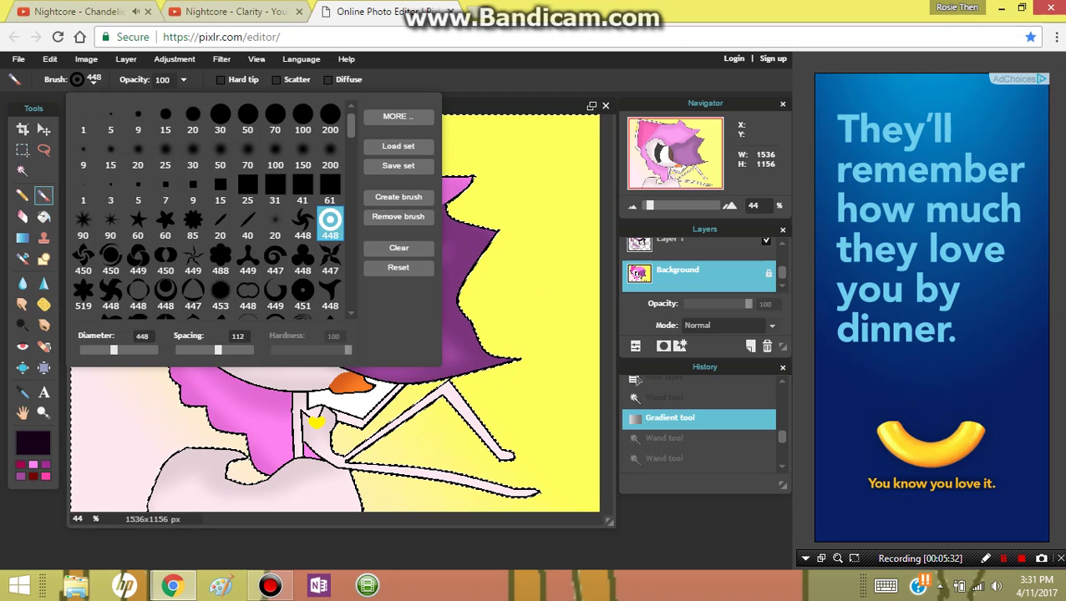
{"action": "left_click_drag", "start_coordinate": [351, 125], "coordinate": [351, 248]}
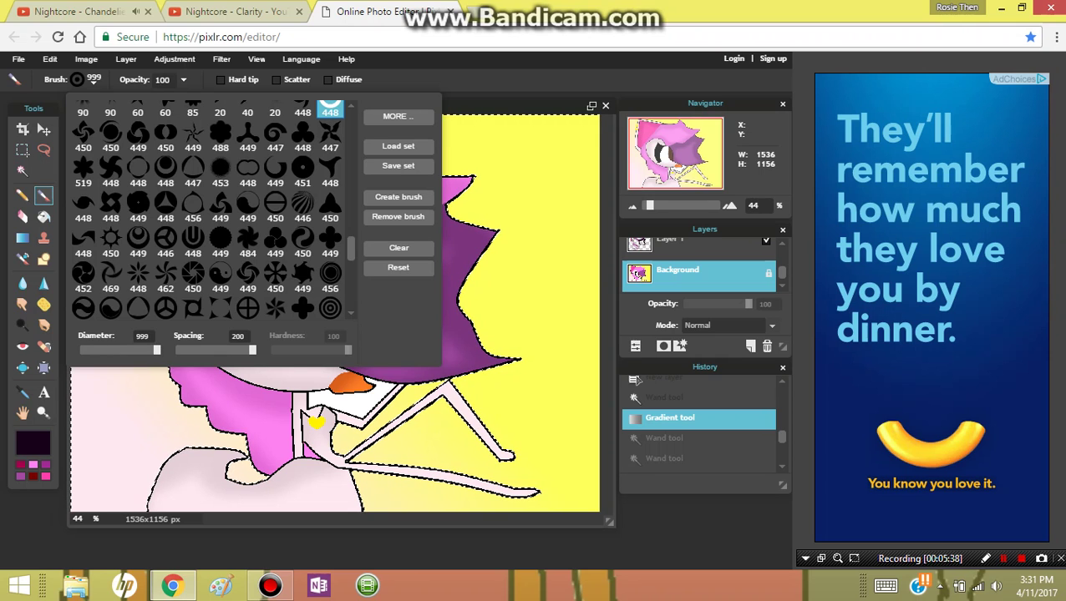
{"action": "left_click", "coordinate": [34, 443]}
{"action": "left_click_drag", "start_coordinate": [312, 295], "coordinate": [306, 190]}
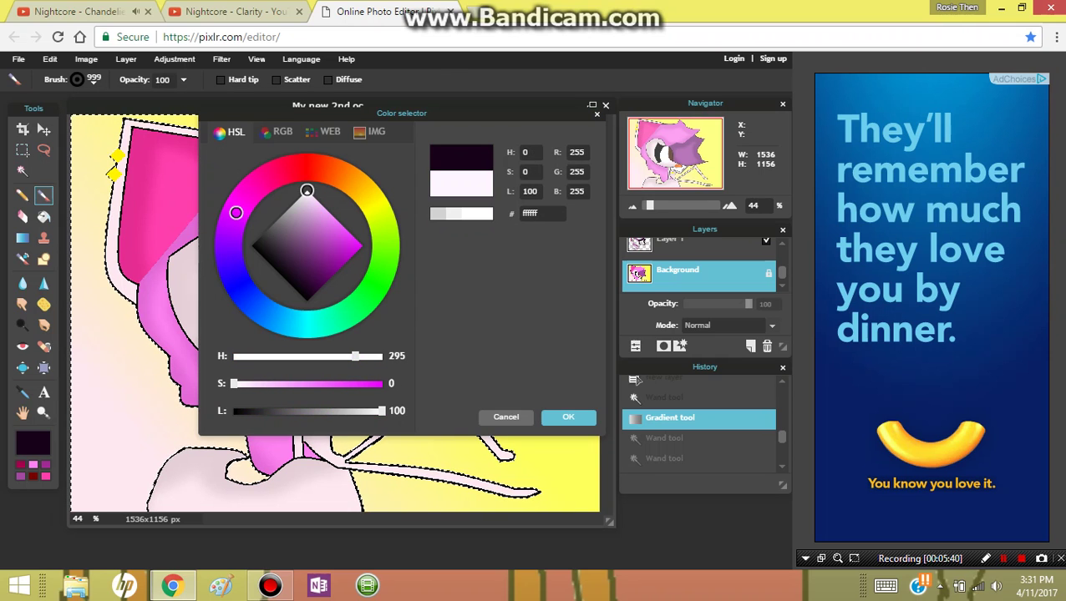
{"action": "left_click", "coordinate": [568, 417]}
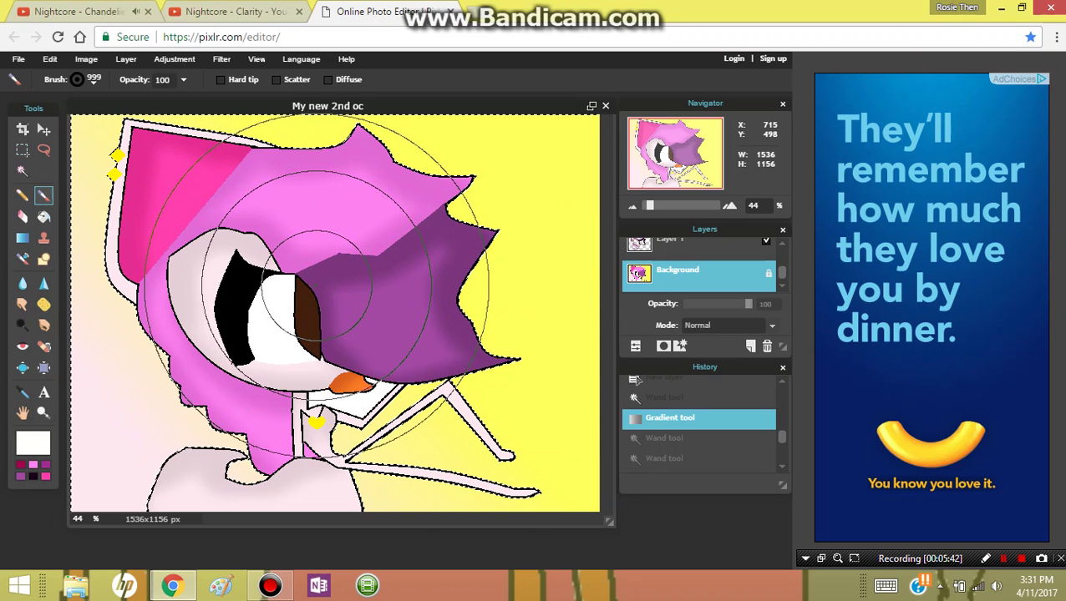
Stamp the white concentric-ring shape once into the selected backdrop, centred behind the character's head, replacing the first off-centre stamp.
{"action": "mouse_move", "coordinate": [172, 585]}
{"action": "left_click", "coordinate": [314, 286]}
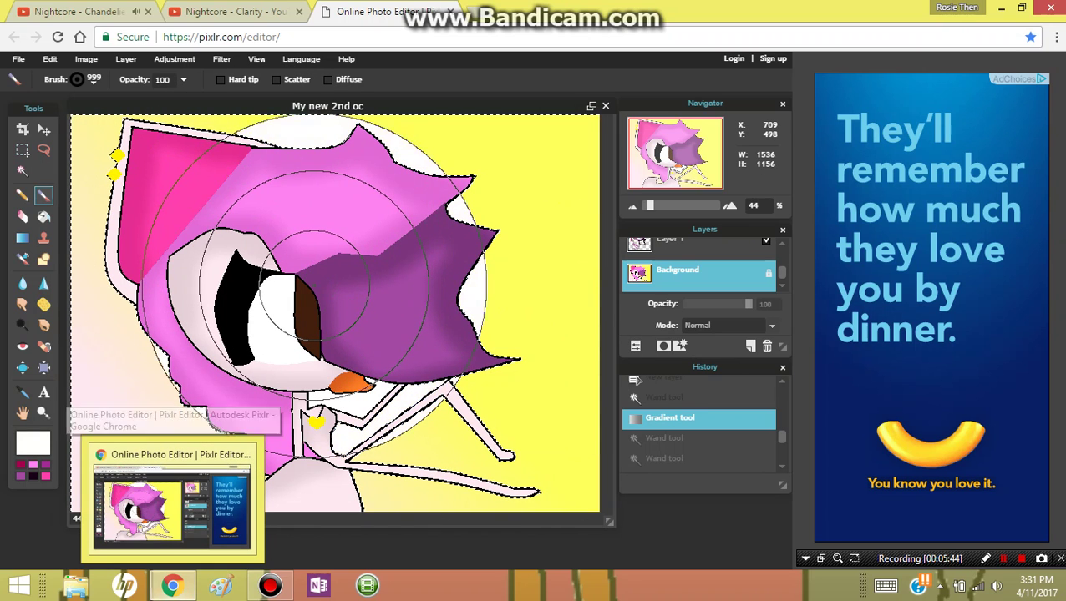
{"action": "key", "text": "ctrl+z"}
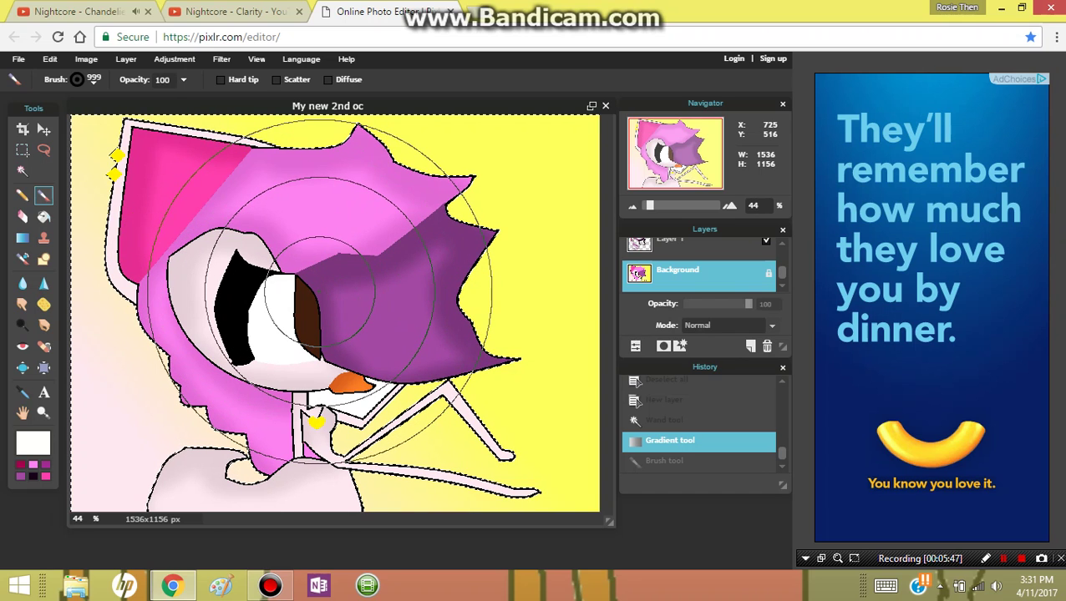
{"action": "left_click", "coordinate": [318, 290]}
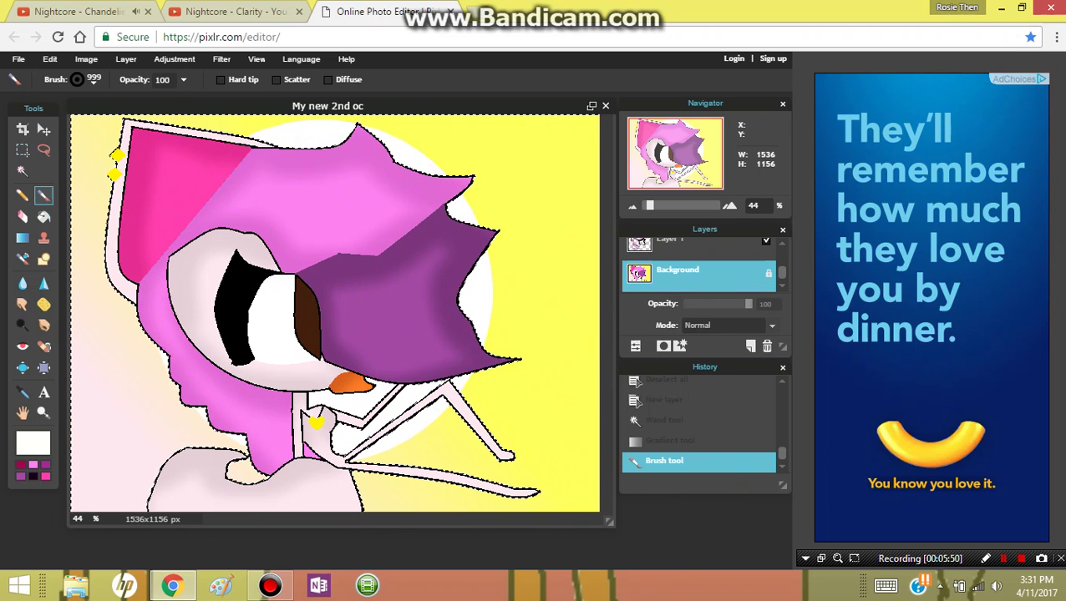
Clear the backdrop selection using the Lasso tool.
{"action": "left_click", "coordinate": [23, 170]}
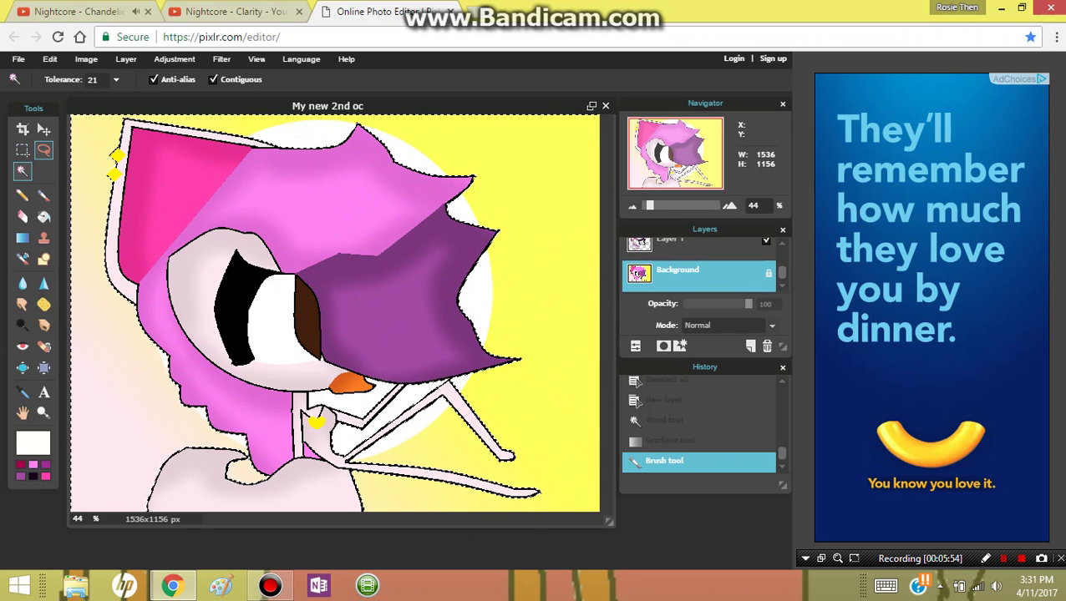
{"action": "left_click", "coordinate": [43, 151]}
{"action": "left_click", "coordinate": [268, 293]}
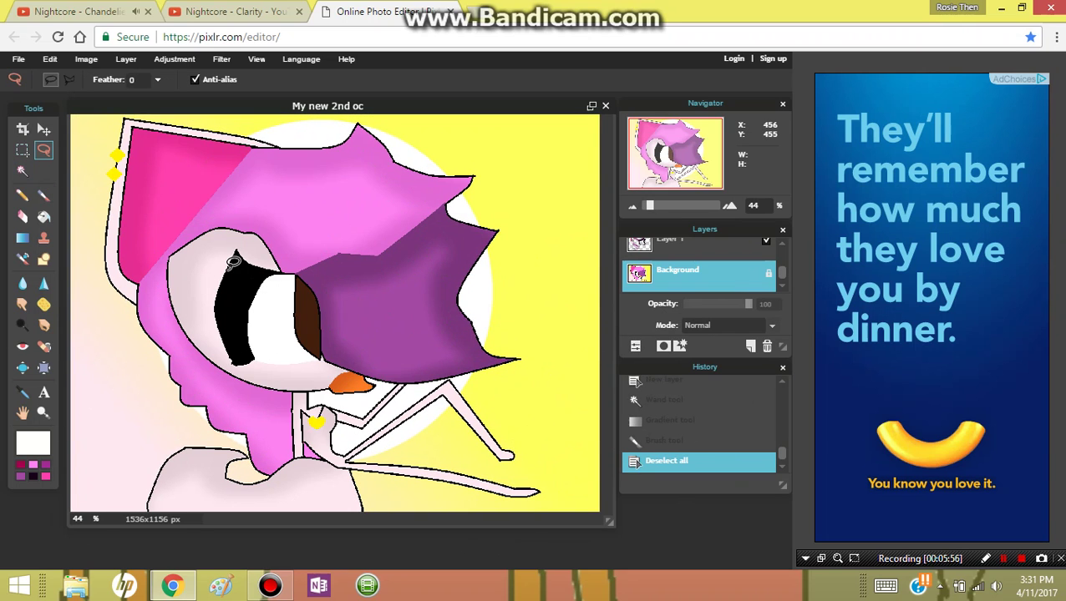
Close the first Nightcore music tab, play the Nightcore - Clarity video, and return to the Pixlr Editor tab.
{"action": "left_click", "coordinate": [148, 11]}
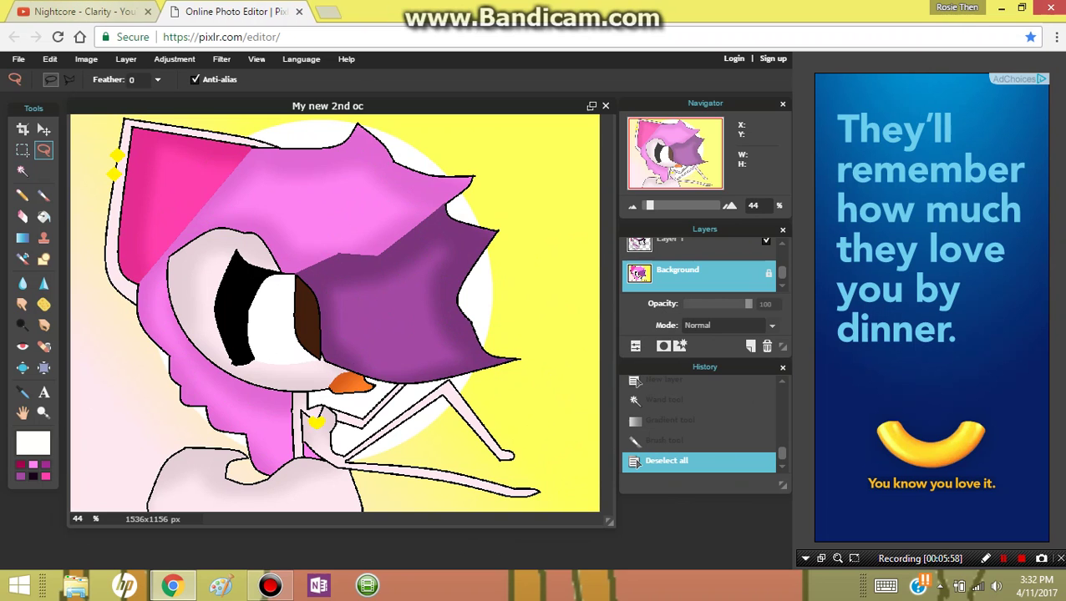
{"action": "left_click", "coordinate": [88, 11]}
{"action": "left_click", "coordinate": [251, 201]}
{"action": "left_click", "coordinate": [232, 11]}
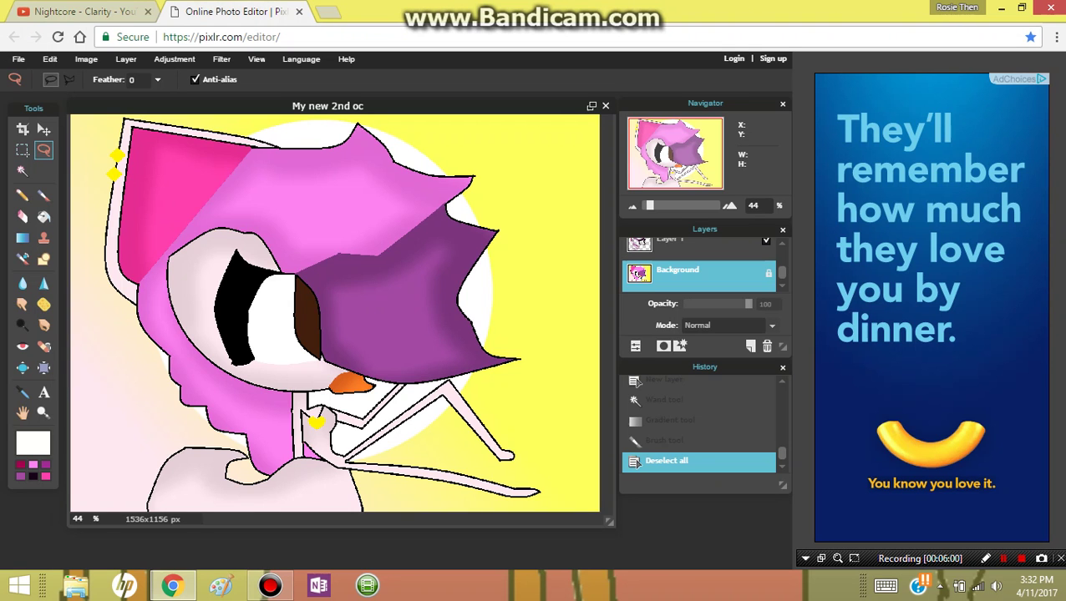
On Layer 2, dab a soft glow over the yellow neck gem and both ear studs using the soft 200 brush in the gem's sampled yellow.
{"action": "scroll", "coordinate": [699, 265], "scroll_direction": "up", "scroll_amount": 2}
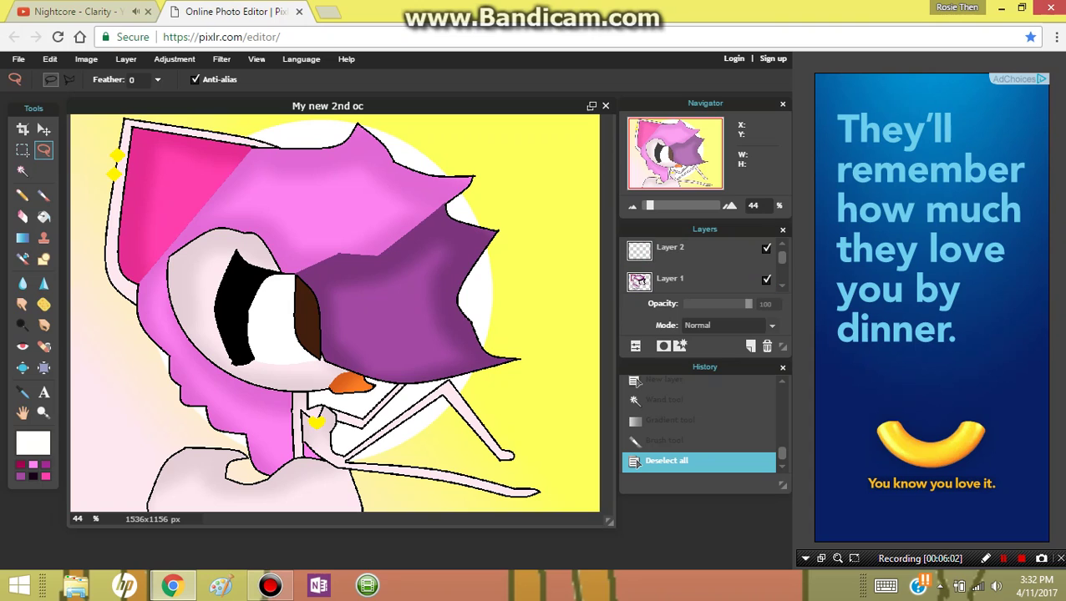
{"action": "left_click", "coordinate": [699, 253]}
{"action": "left_click", "coordinate": [44, 196]}
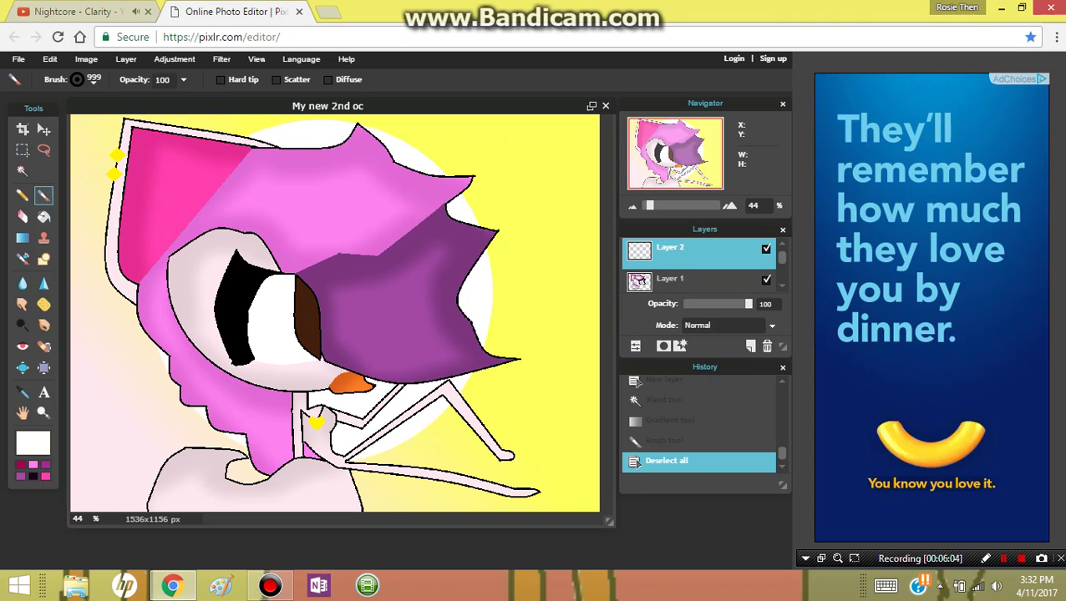
{"action": "left_click", "coordinate": [84, 79]}
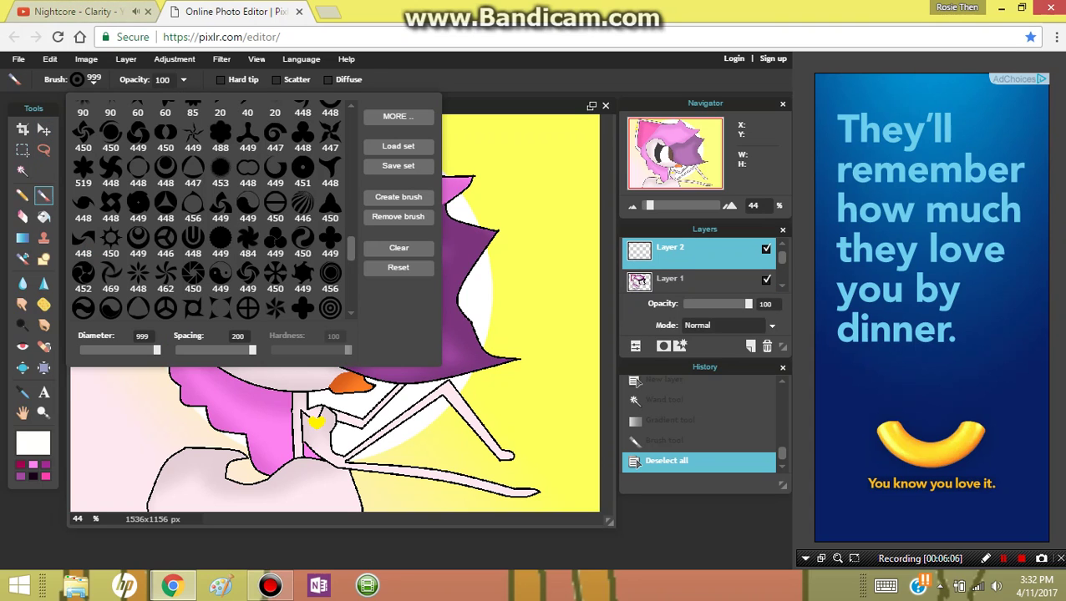
{"action": "scroll", "coordinate": [317, 209], "scroll_direction": "up", "scroll_amount": 3}
{"action": "left_click", "coordinate": [330, 156]}
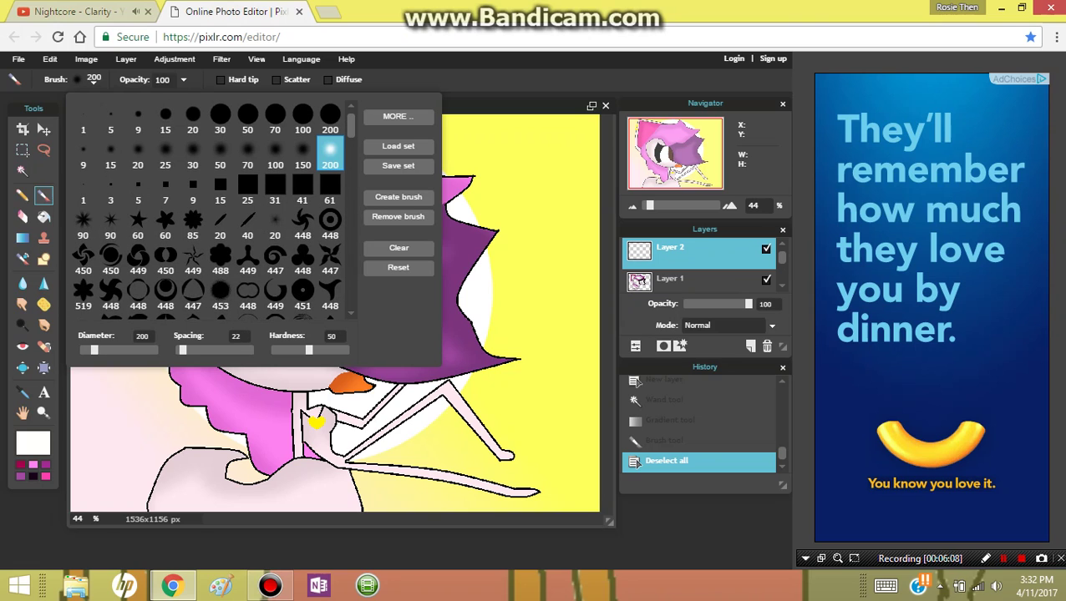
{"action": "left_click", "coordinate": [23, 392]}
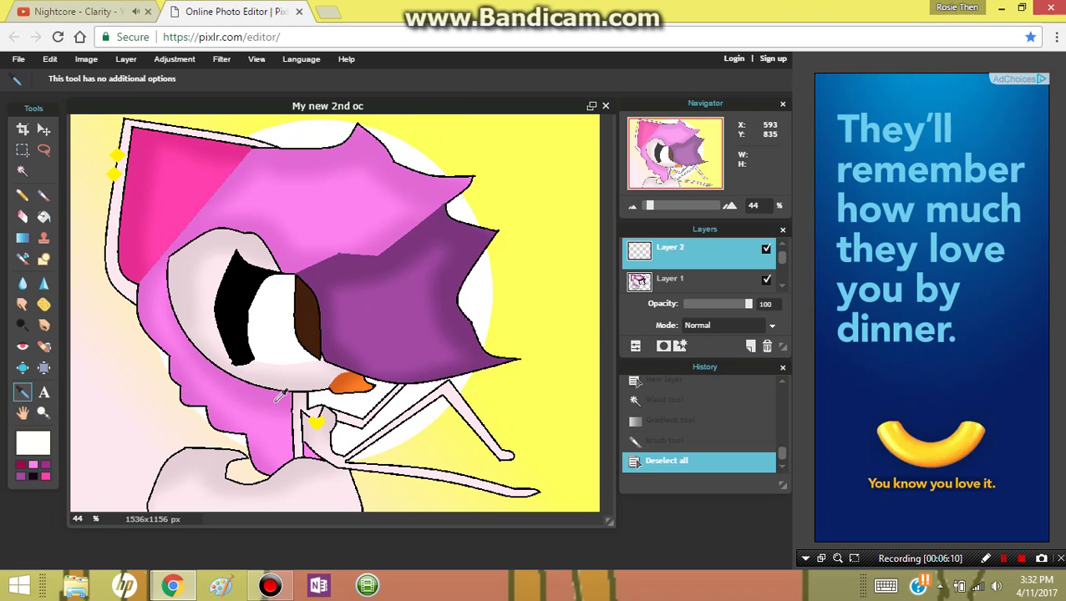
{"action": "left_click", "coordinate": [319, 415]}
{"action": "key", "text": "b"}
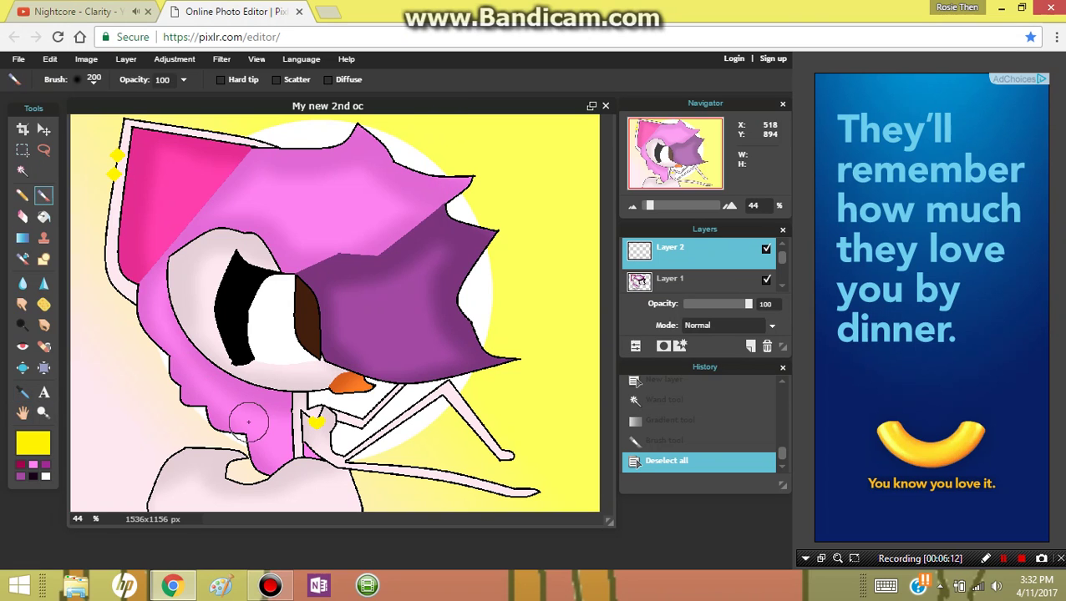
{"action": "left_click", "coordinate": [316, 423]}
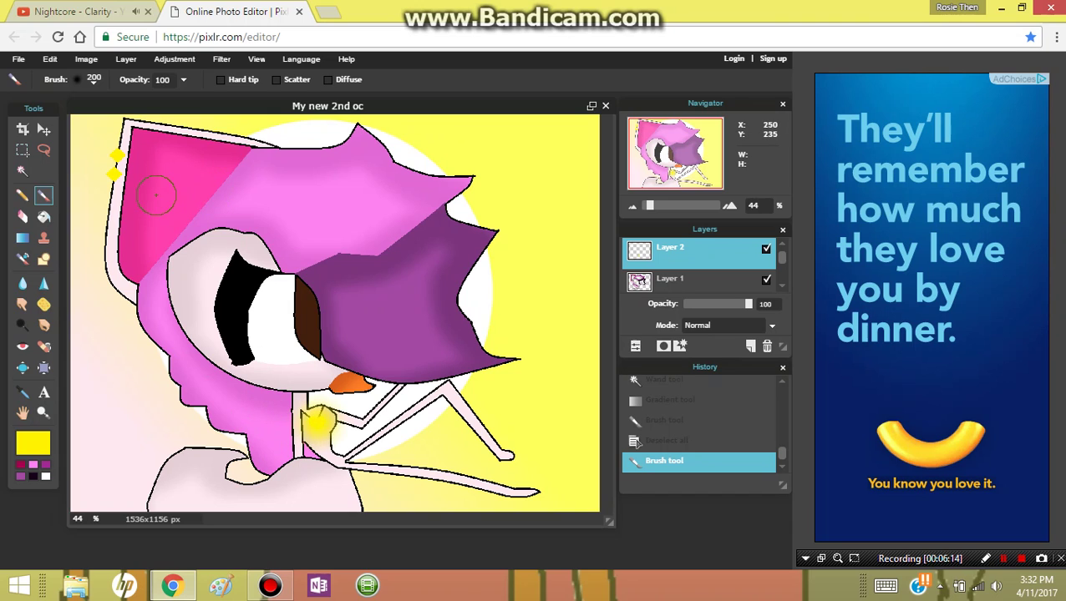
{"action": "left_click_drag", "start_coordinate": [114, 179], "coordinate": [110, 178]}
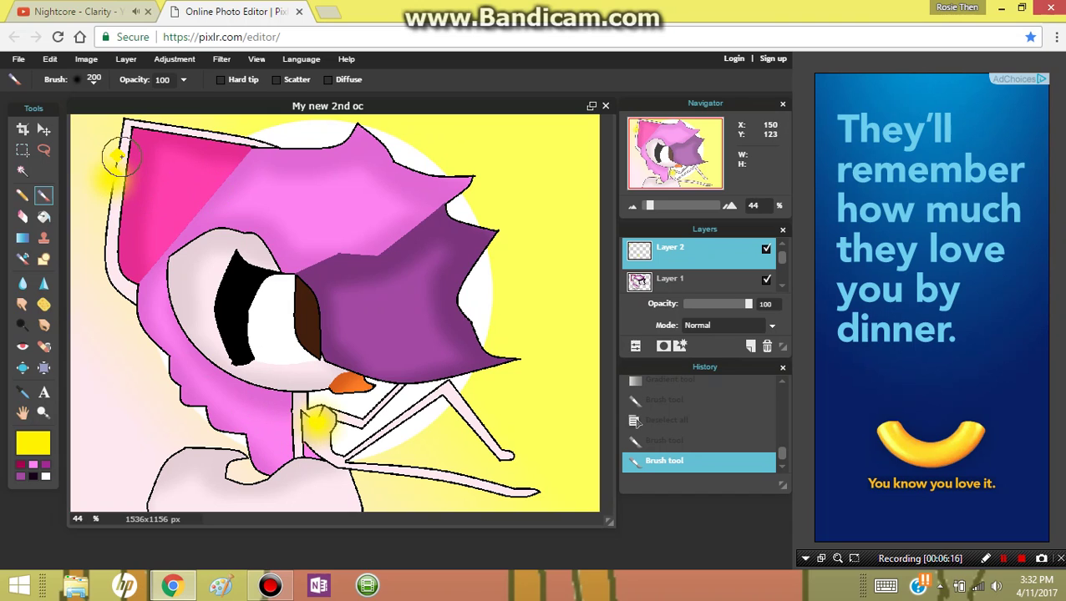
{"action": "left_click", "coordinate": [118, 158]}
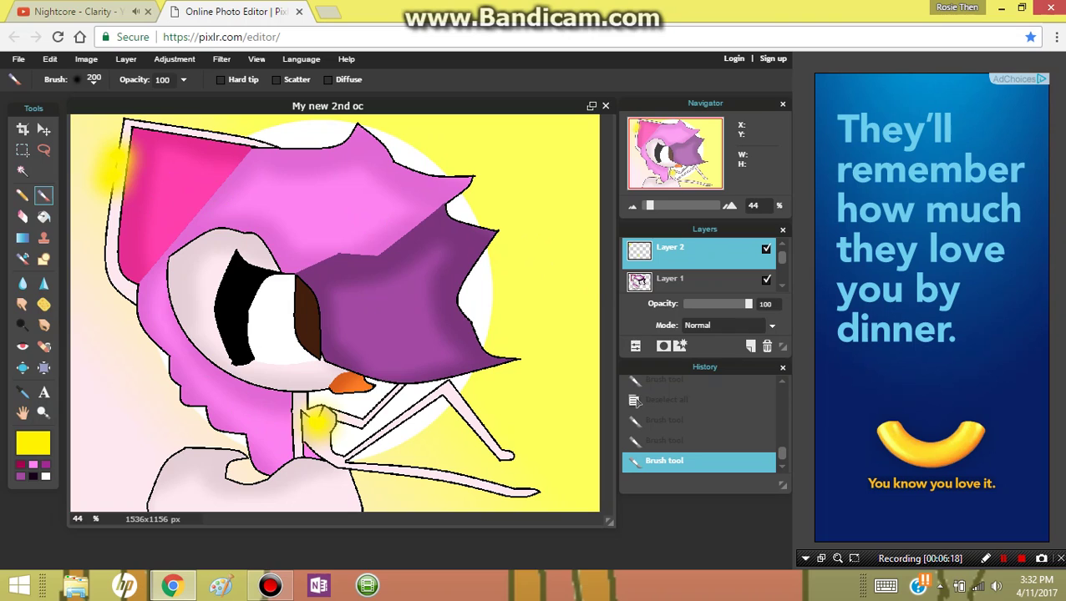
Select the character's brown iris on the Background layer with the Wand tool, and make Layer 2 the active layer.
{"action": "scroll", "coordinate": [699, 272], "scroll_direction": "down", "scroll_amount": 2}
{"action": "left_click", "coordinate": [699, 274]}
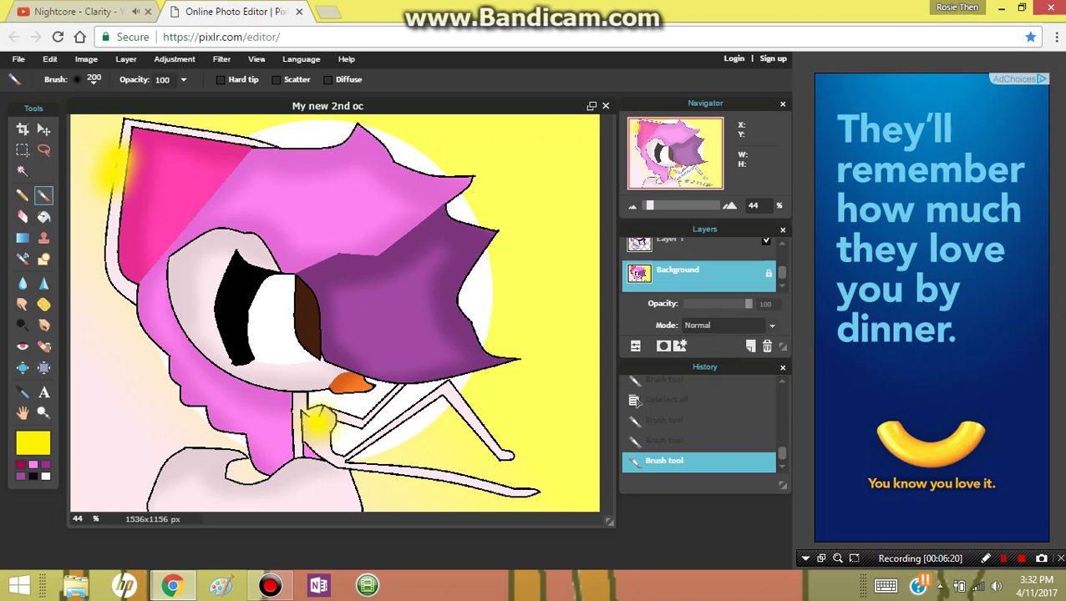
{"action": "left_click", "coordinate": [23, 170]}
{"action": "left_click", "coordinate": [318, 338]}
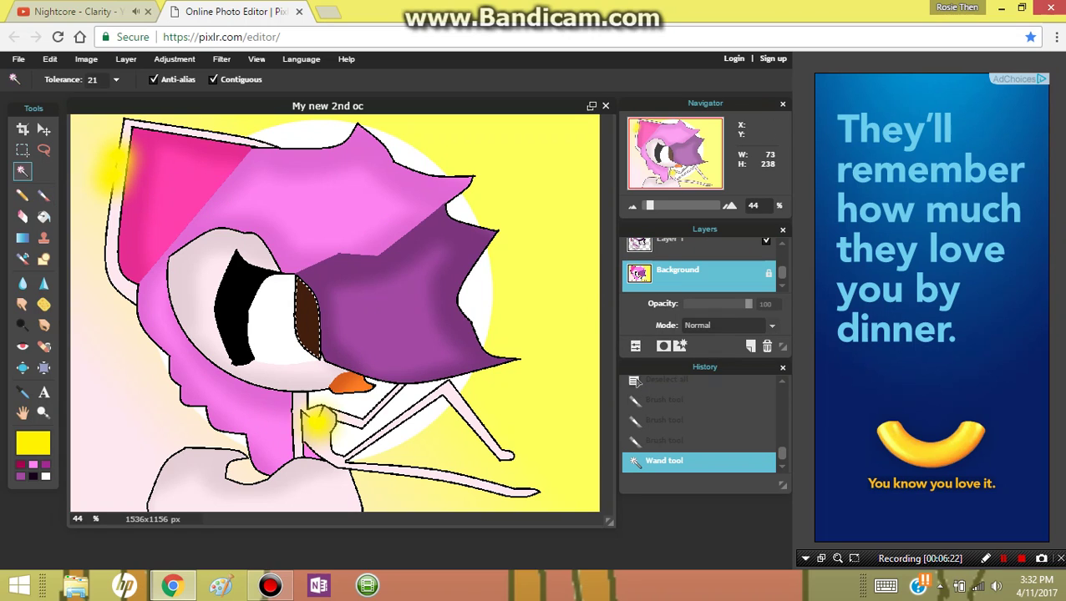
{"action": "scroll", "coordinate": [699, 265], "scroll_direction": "up", "scroll_amount": 2}
{"action": "left_click", "coordinate": [698, 253]}
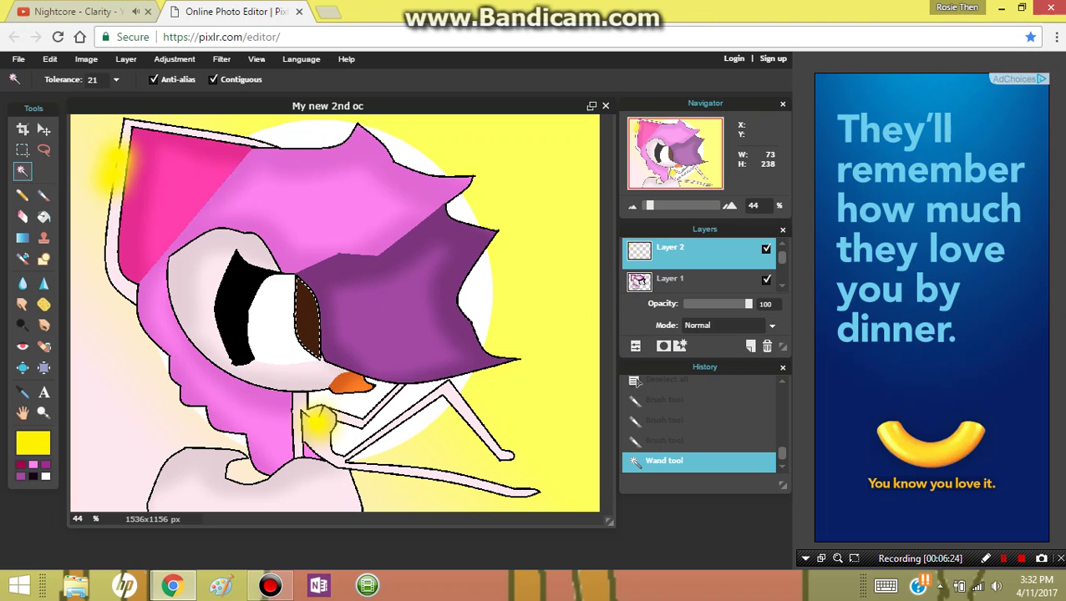
Shade the upper part of the selected iris on Layer 2 in black (000000) with the soft 200 brush.
{"action": "left_click", "coordinate": [22, 392]}
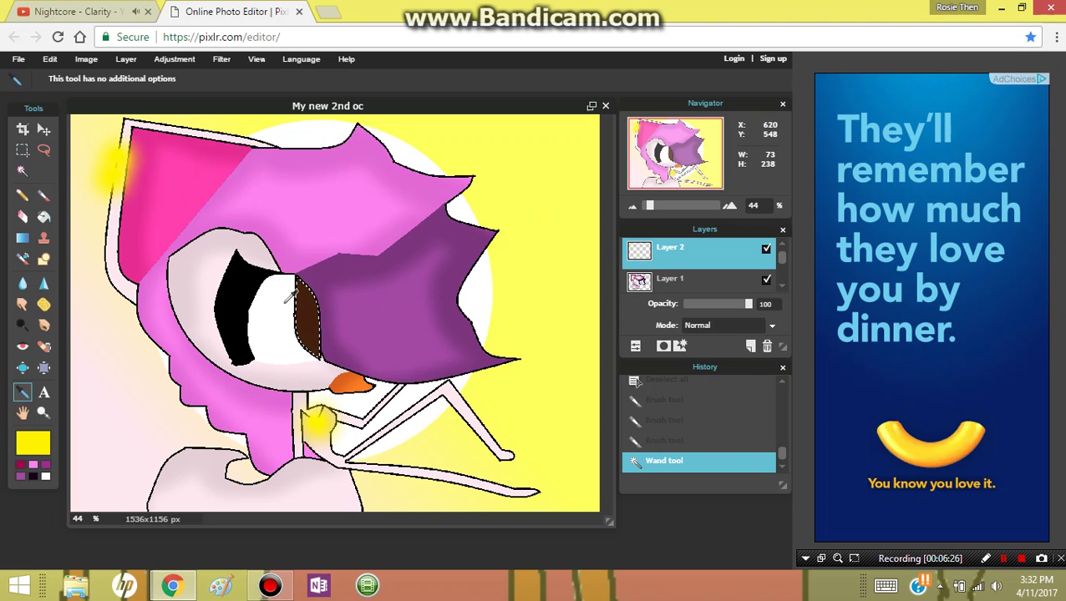
{"action": "left_click", "coordinate": [315, 305]}
{"action": "left_click", "coordinate": [33, 444]}
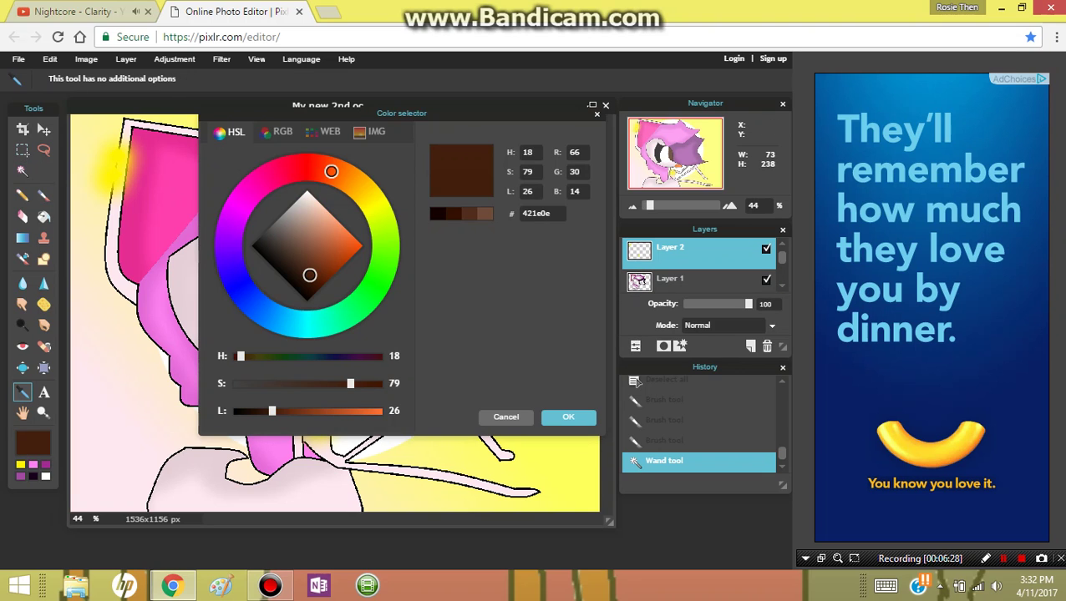
{"action": "left_click_drag", "start_coordinate": [309, 274], "coordinate": [250, 246]}
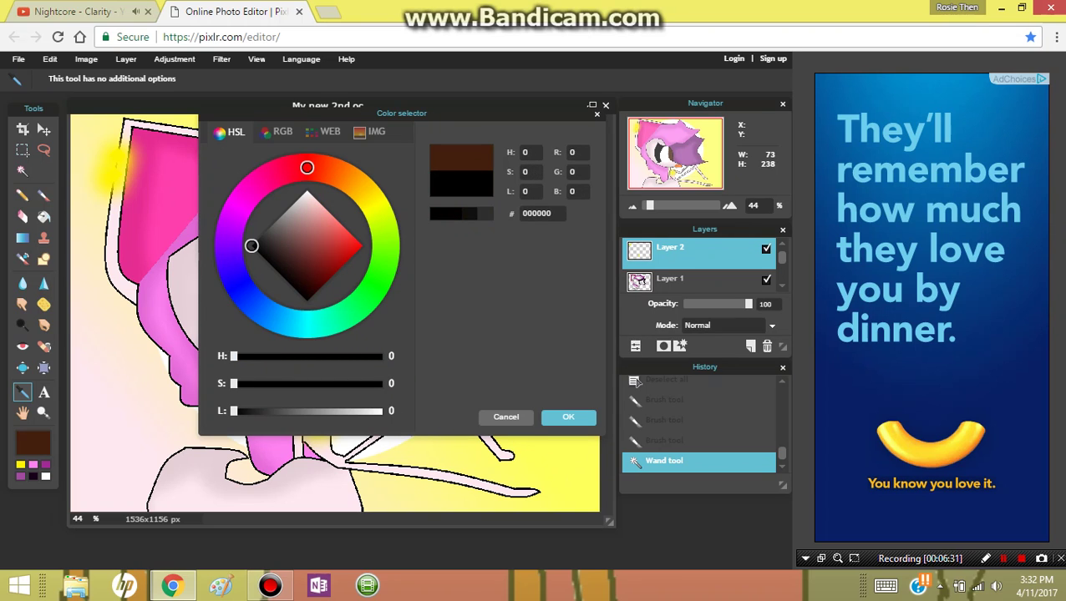
{"action": "left_click", "coordinate": [568, 418]}
{"action": "key", "text": "b"}
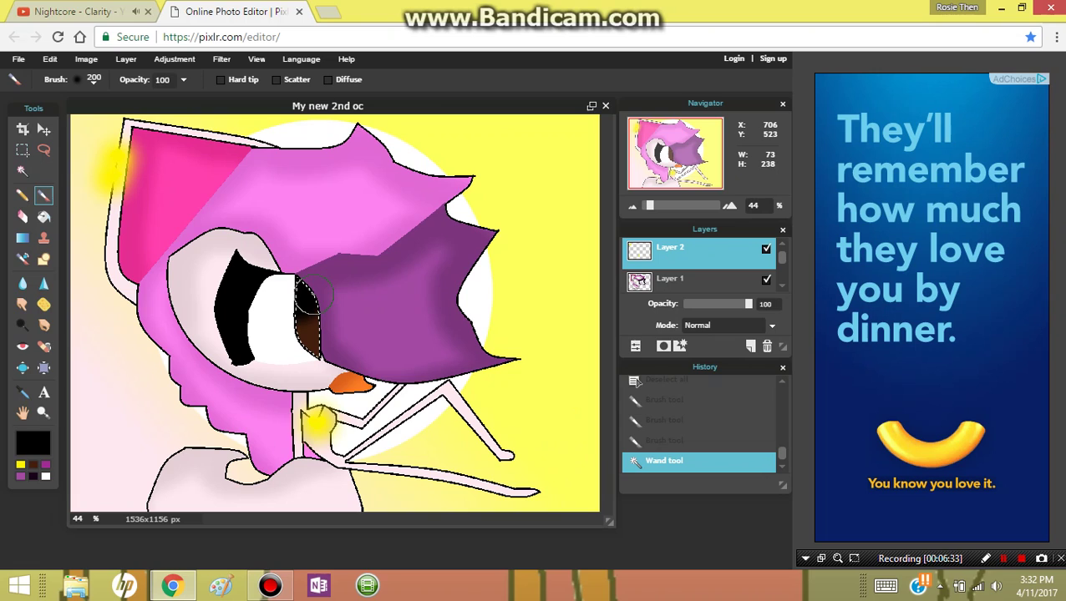
{"action": "left_click_drag", "start_coordinate": [311, 294], "coordinate": [292, 288]}
Dab three small white highlights in a vertical row inside the iris using the soft 20 brush.
{"action": "left_click", "coordinate": [94, 81]}
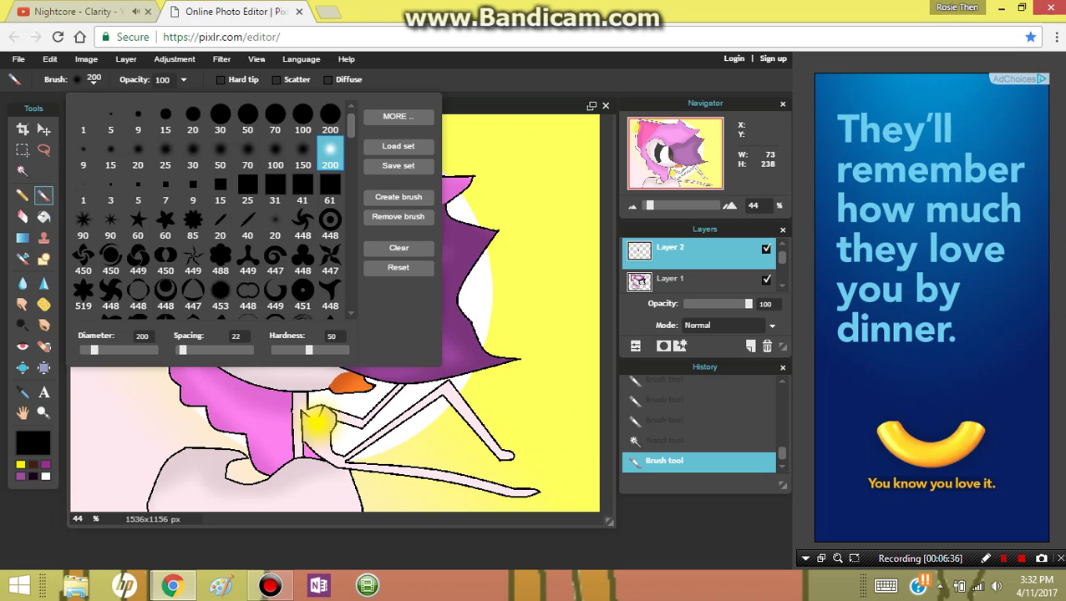
{"action": "left_click", "coordinate": [193, 152]}
{"action": "key", "text": "Left"}
{"action": "key", "text": "Left"}
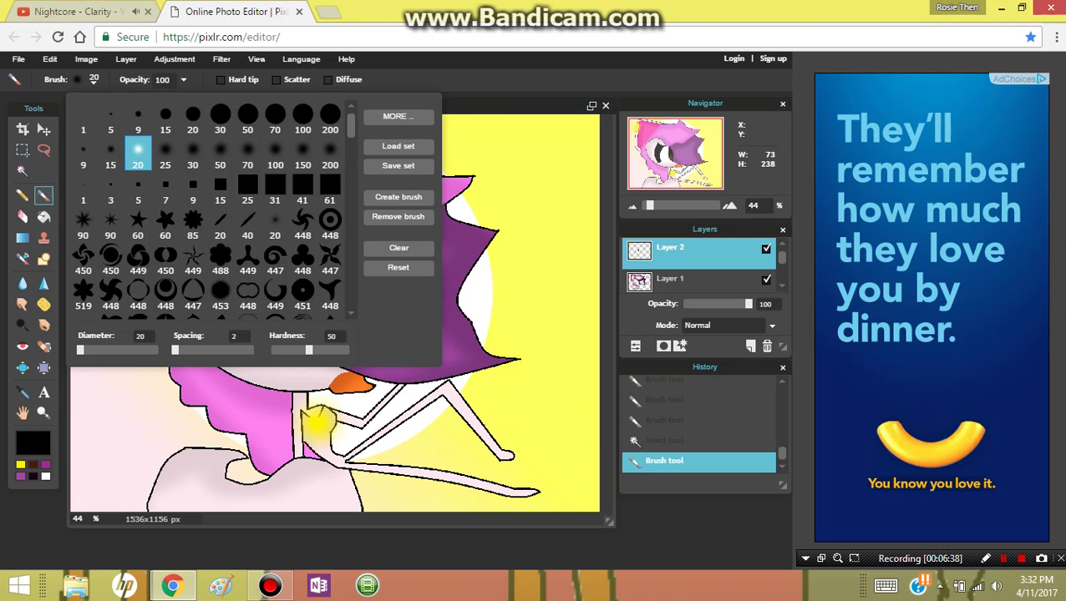
{"action": "left_click", "coordinate": [46, 476]}
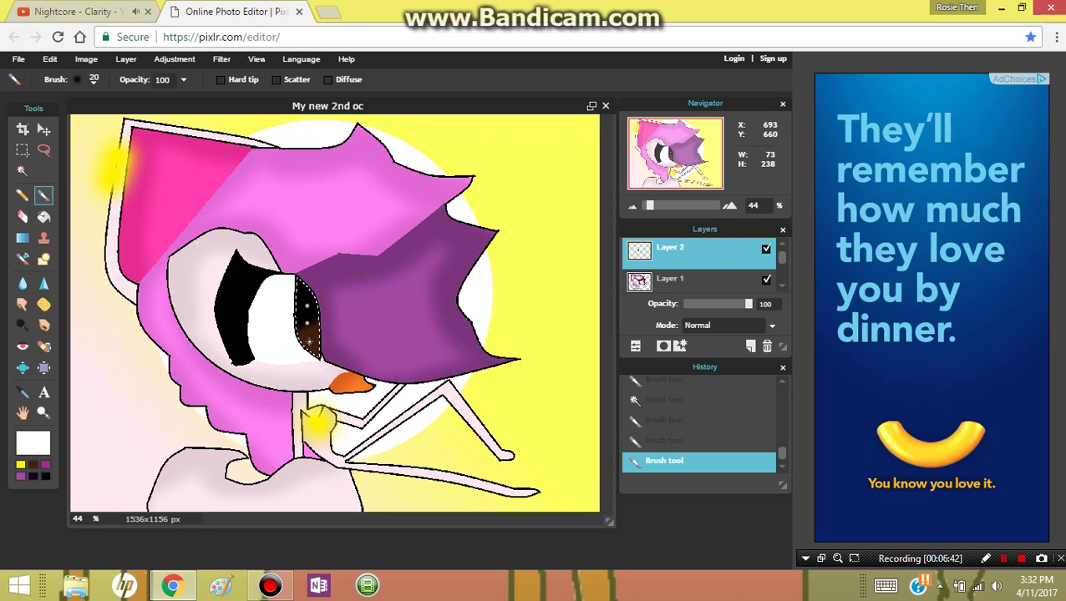
{"action": "left_click", "coordinate": [309, 342]}
Clear the iris selection using the Lasso tool and partly lower Layer 2's opacity to soften the glow and eye shading.
{"action": "left_click", "coordinate": [43, 151]}
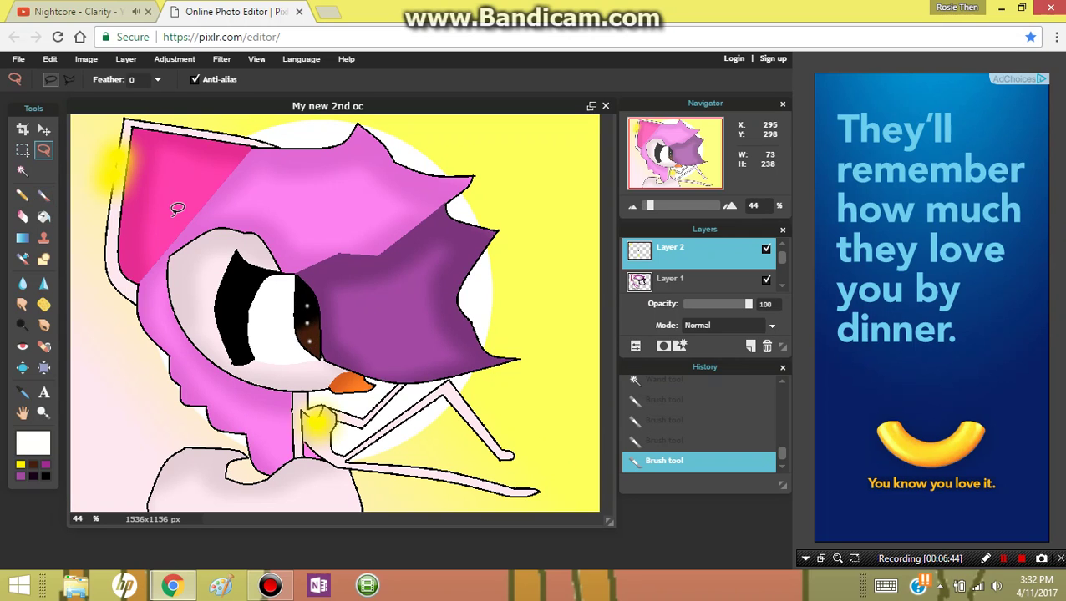
{"action": "left_click", "coordinate": [177, 209]}
{"action": "left_click_drag", "start_coordinate": [748, 304], "coordinate": [724, 305]}
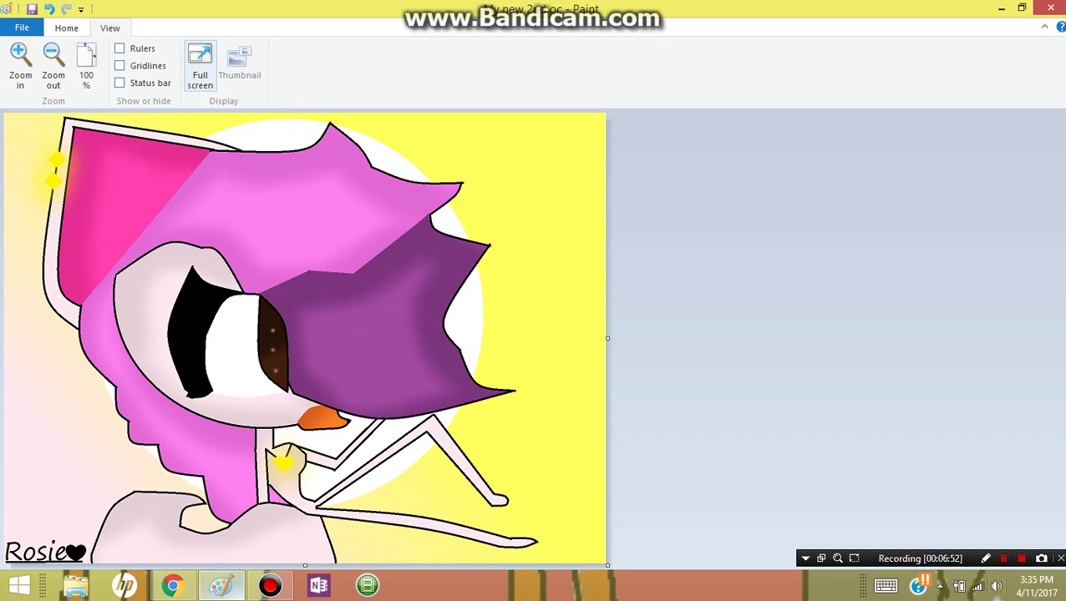
Display the finished, signed drawing full screen in Paint.
{"action": "left_click", "coordinate": [200, 71]}
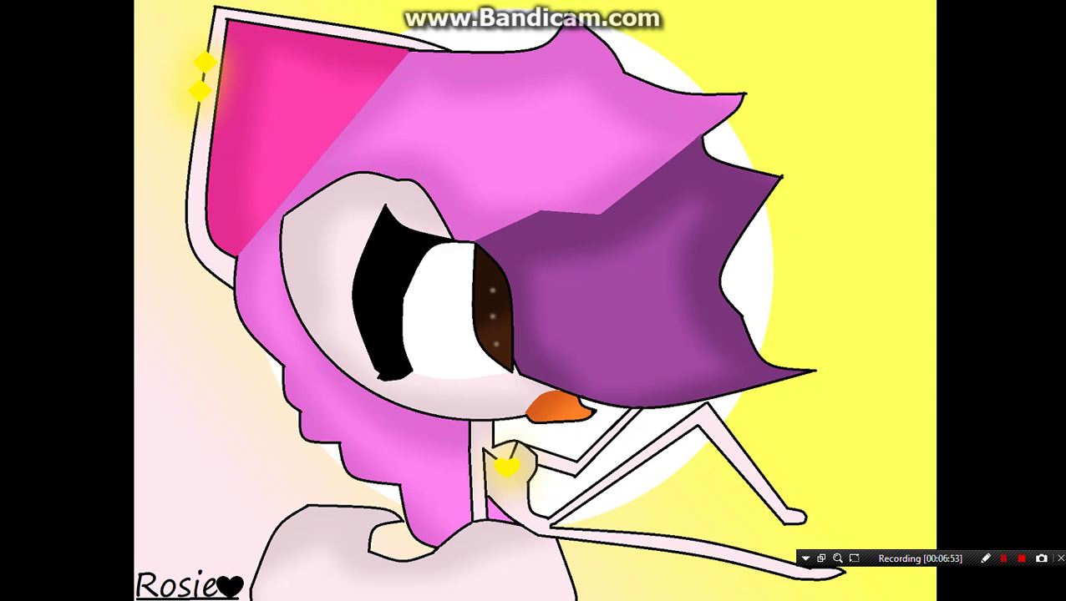